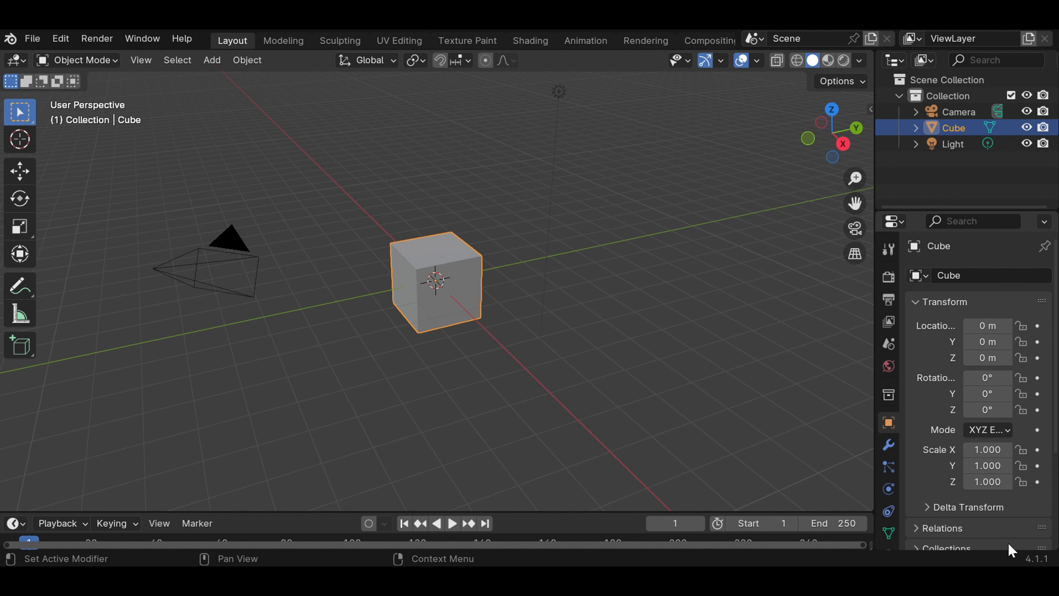
scroll(555, 245, "up", 5)
scroll(555, 245, "up", 1)
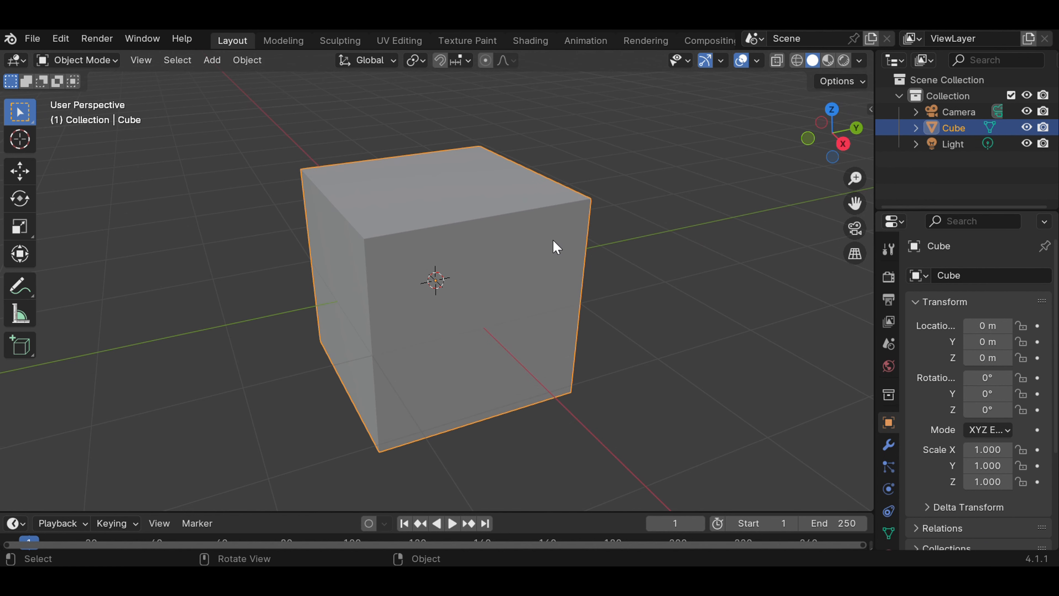
scroll(554, 244, "down", 4)
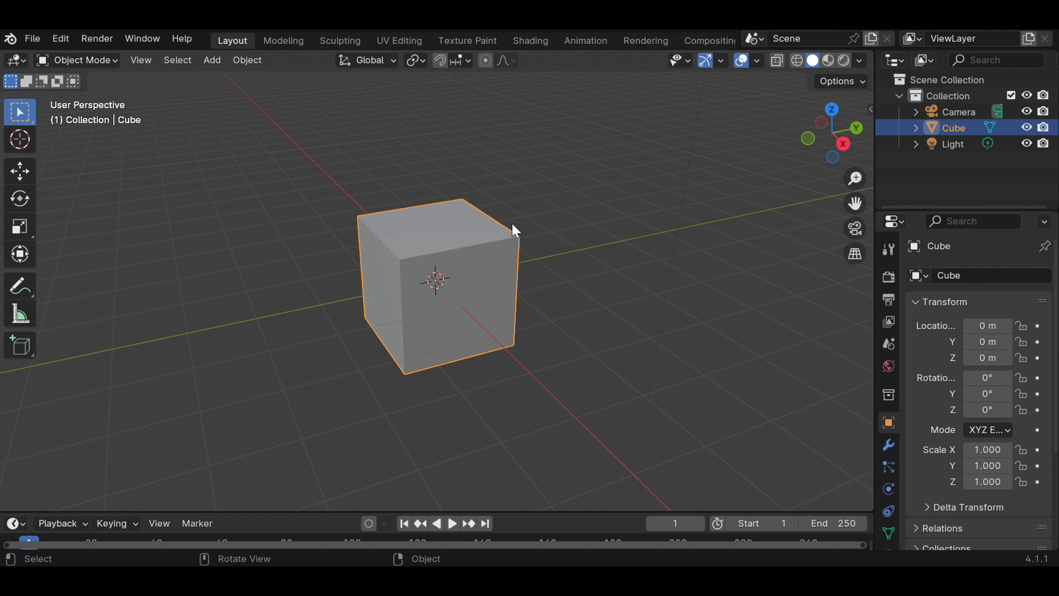
scroll(512, 224, "up", 3)
scroll(513, 224, "down", 5)
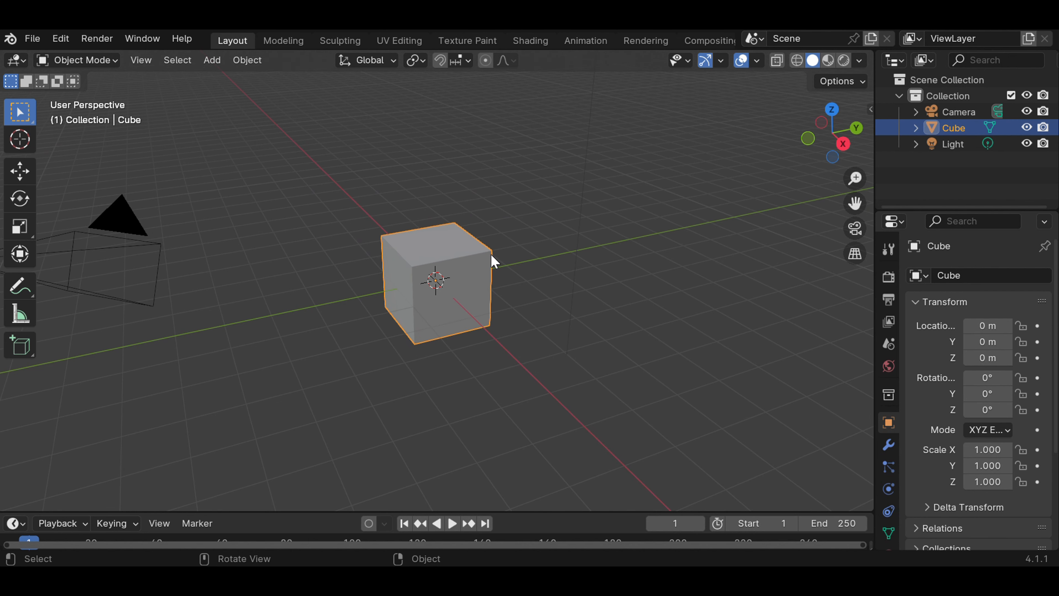
- Deselect the cube and enable the Screencast Keys display in the 3D viewport, collapsing its settings
left_click(562, 319)
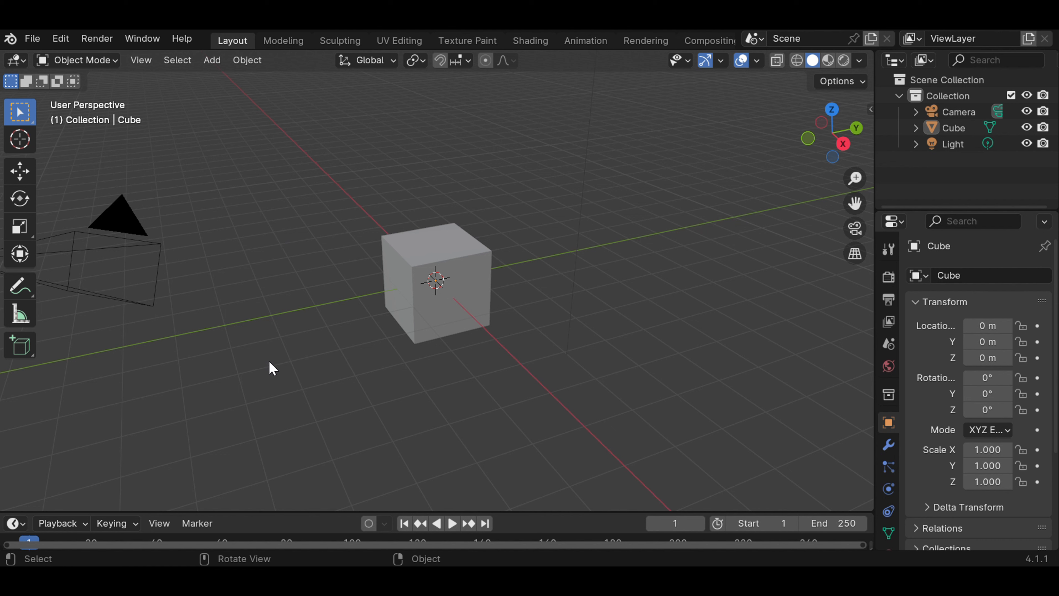
key("n")
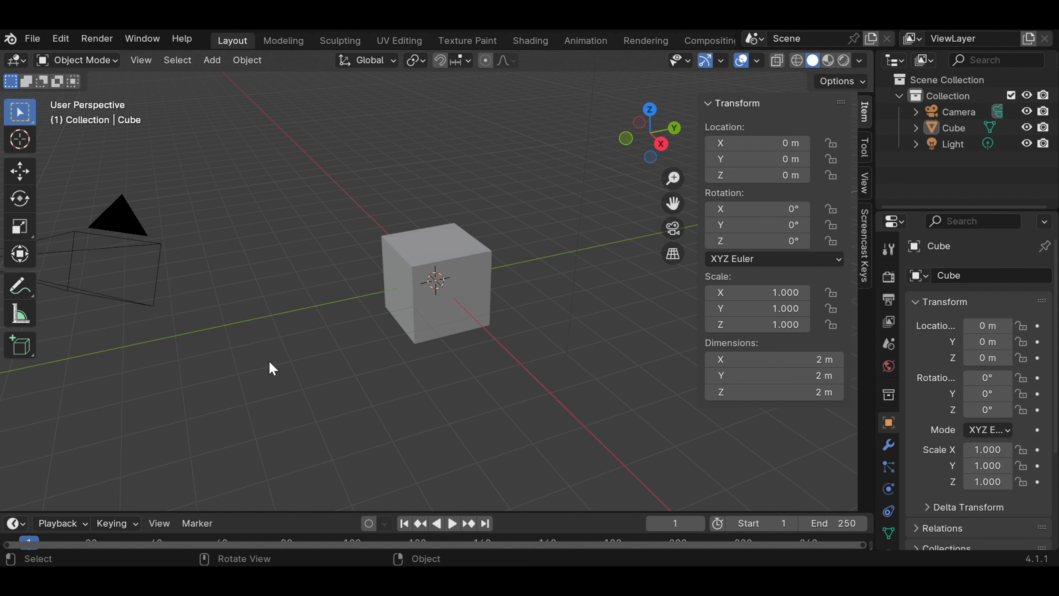
left_click(866, 237)
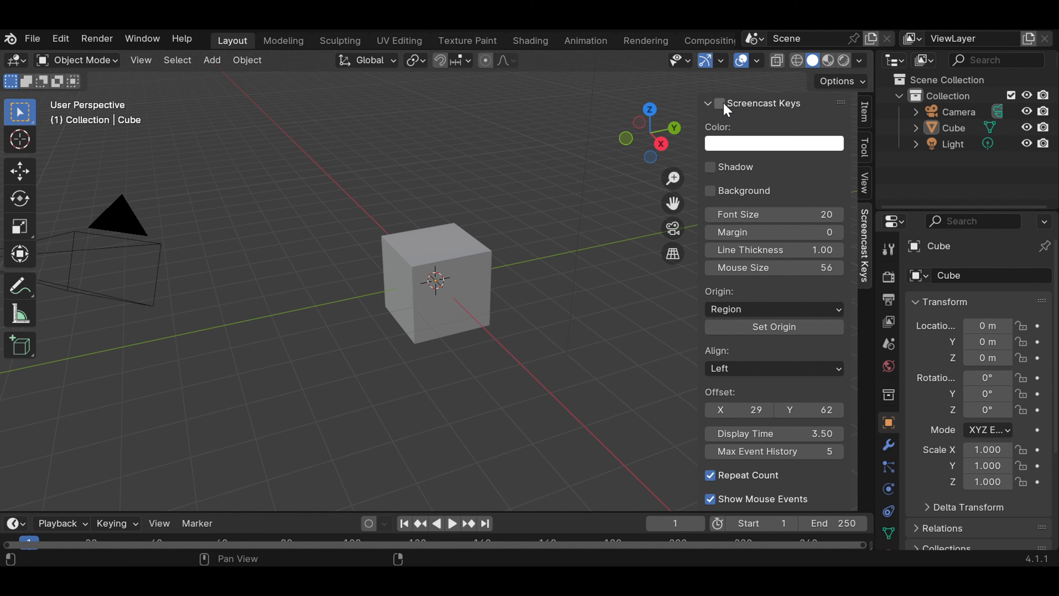
left_click(720, 104)
left_click(708, 103)
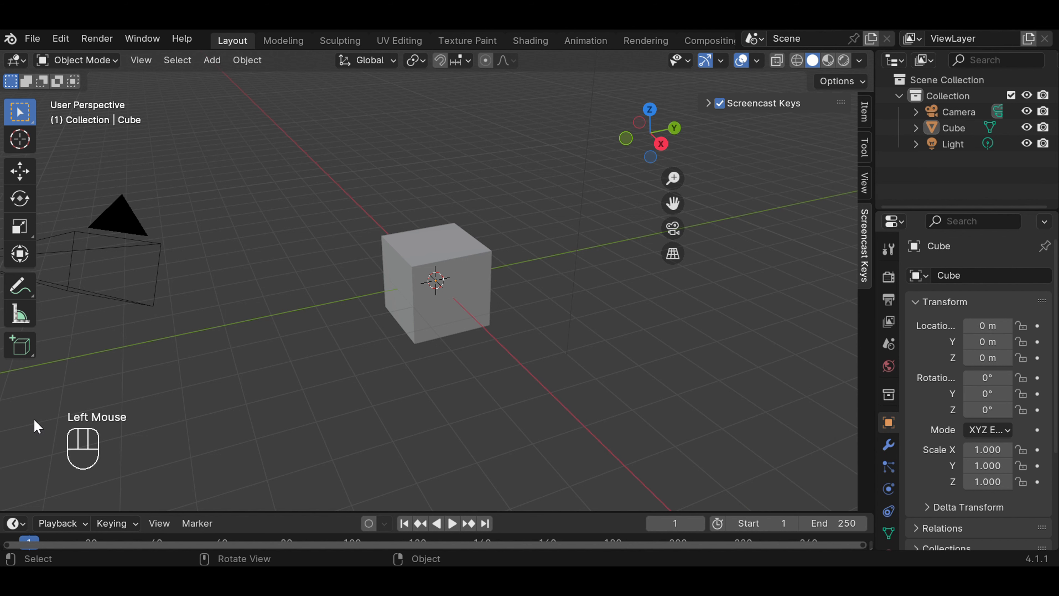
left_click(457, 419)
middle_click(457, 421)
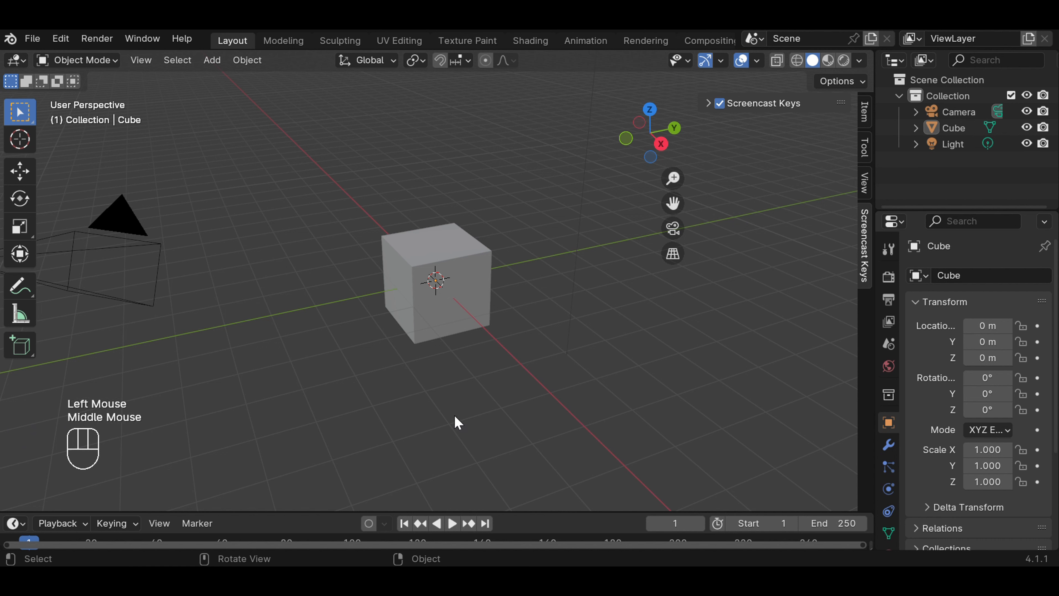
left_click(384, 408)
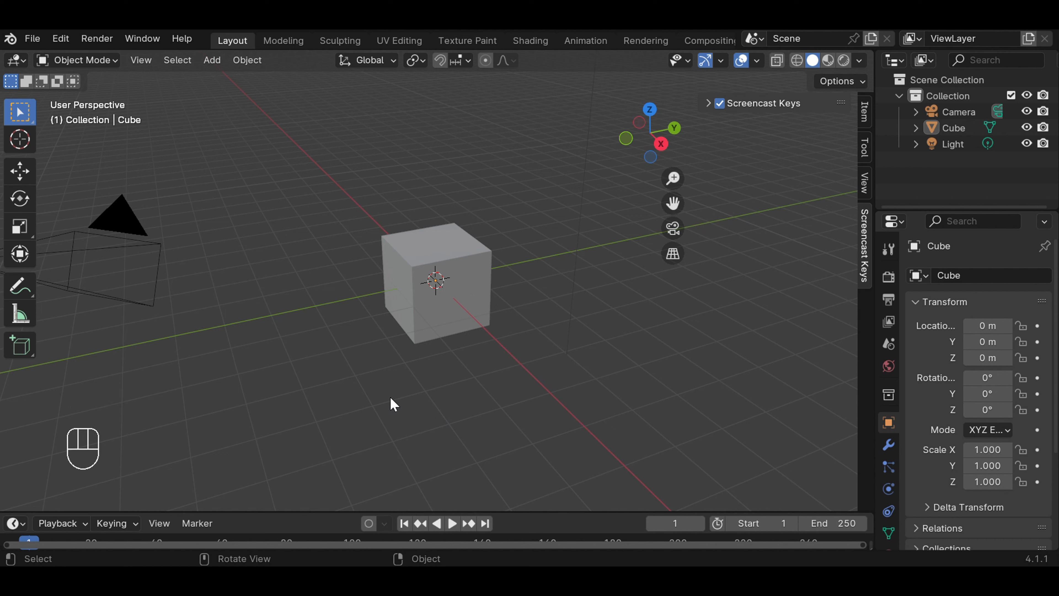
middle_click_drag(394, 404, 392, 403)
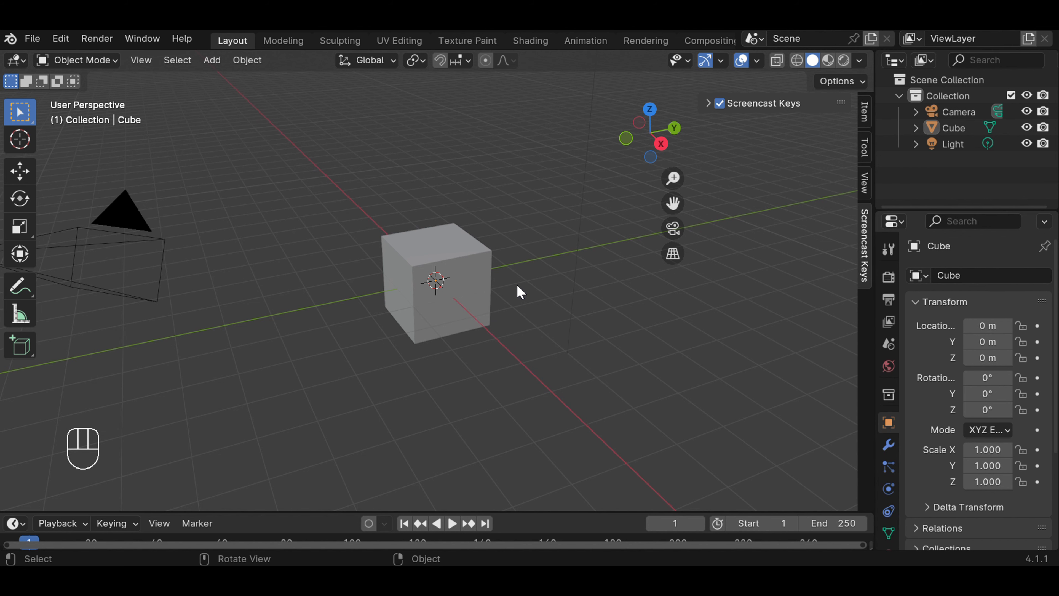
scroll(516, 324, "down", 3)
scroll(516, 324, "up", 3)
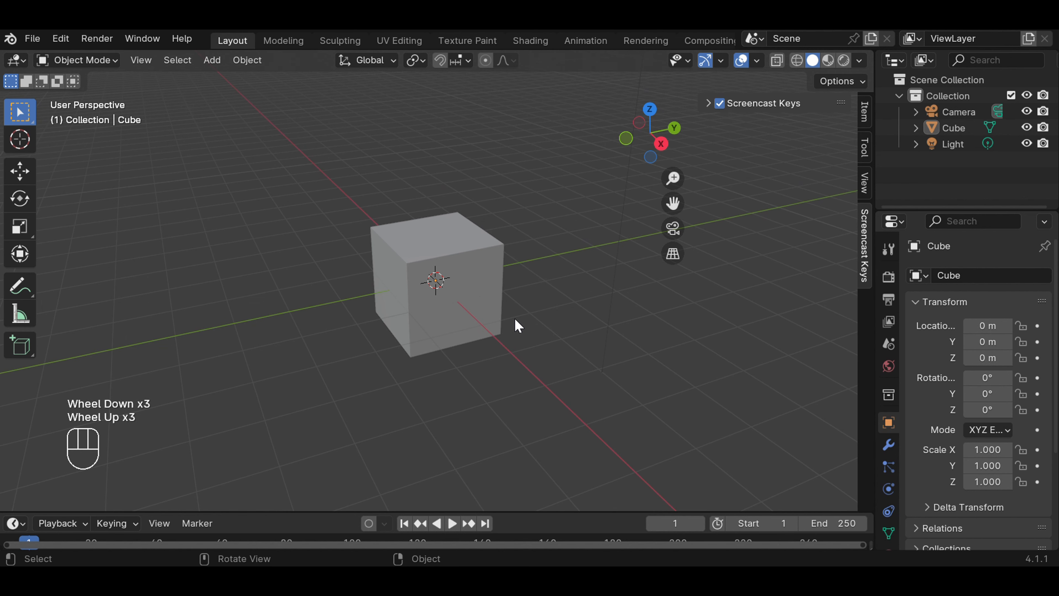
- Scale the default cube up uniformly to about 2.7 on all axes and deselect it
left_click(478, 264)
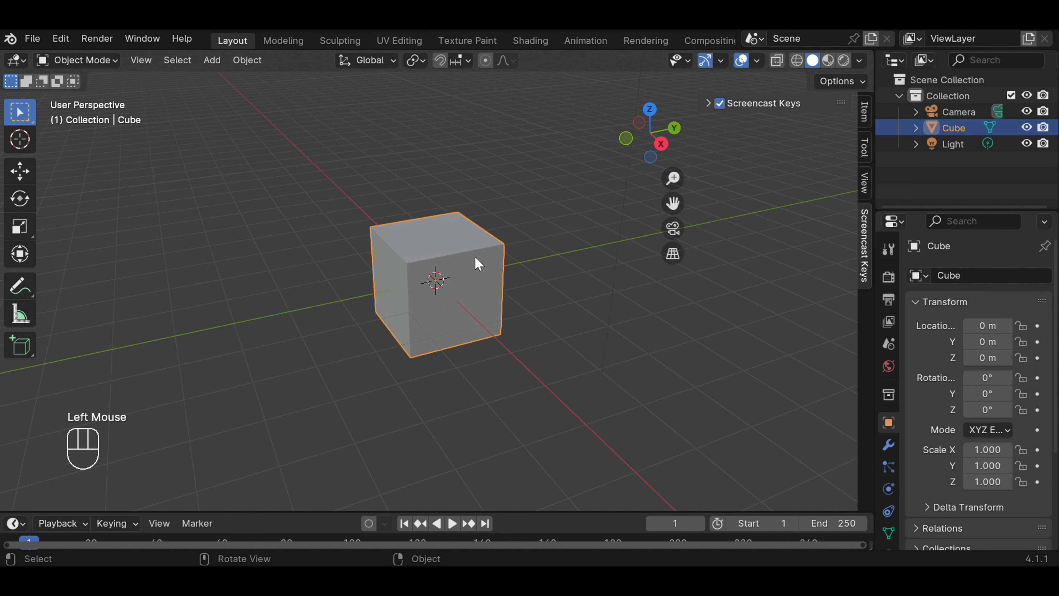
key("s")
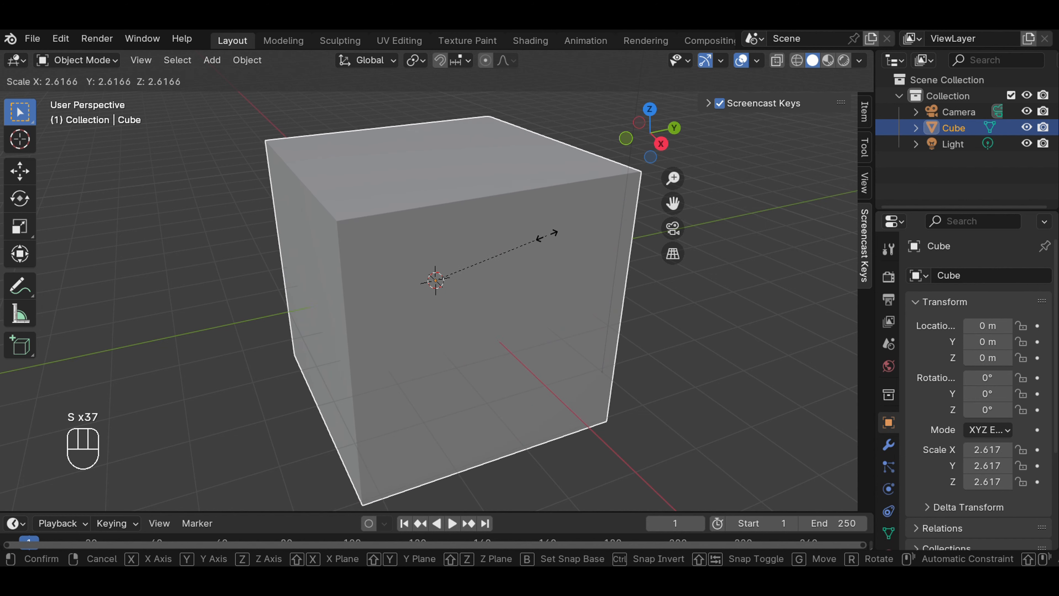
left_click(552, 235)
scroll(550, 244, "down", 5)
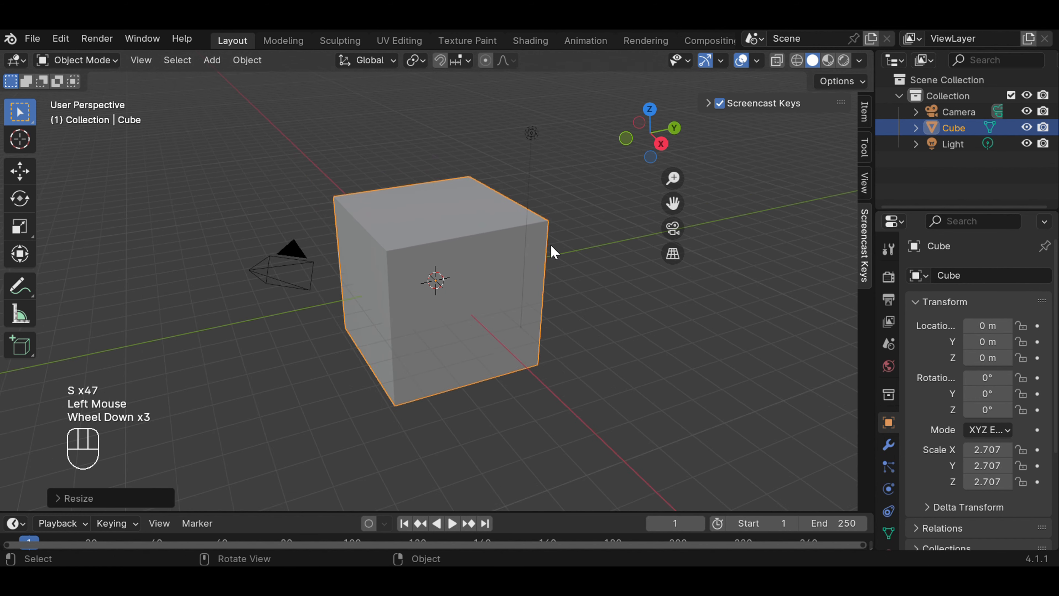
left_click(565, 289)
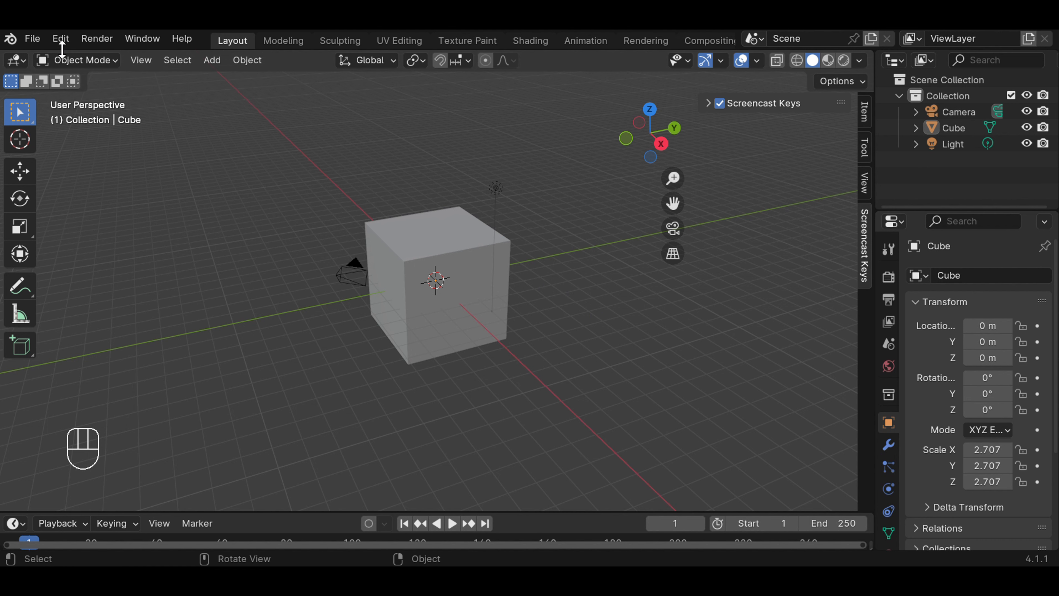
- Open the add-on preferences and search the add-ons for "curve"
left_click(61, 39)
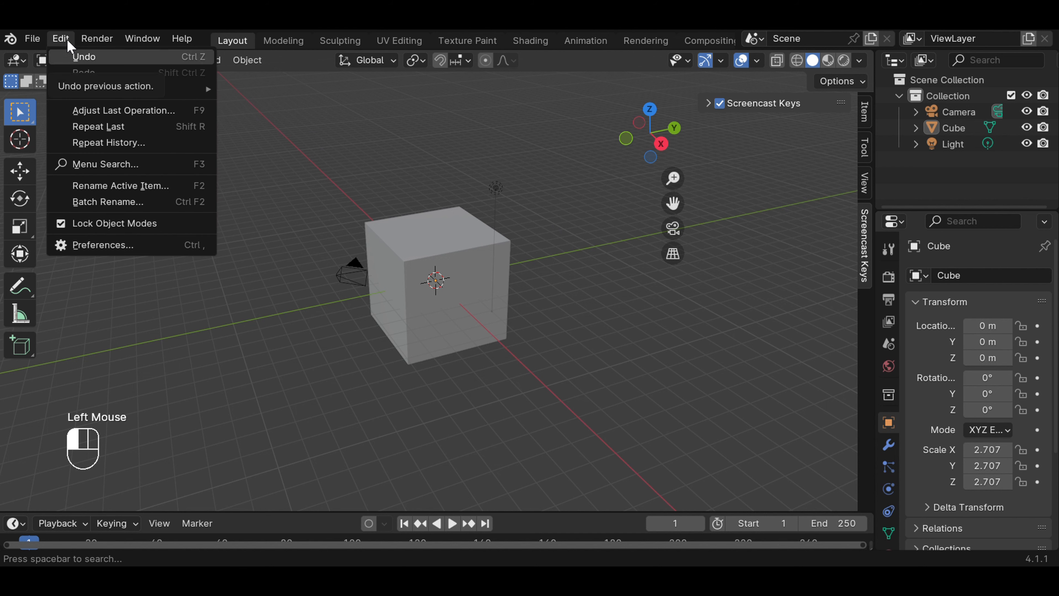
left_click(116, 246)
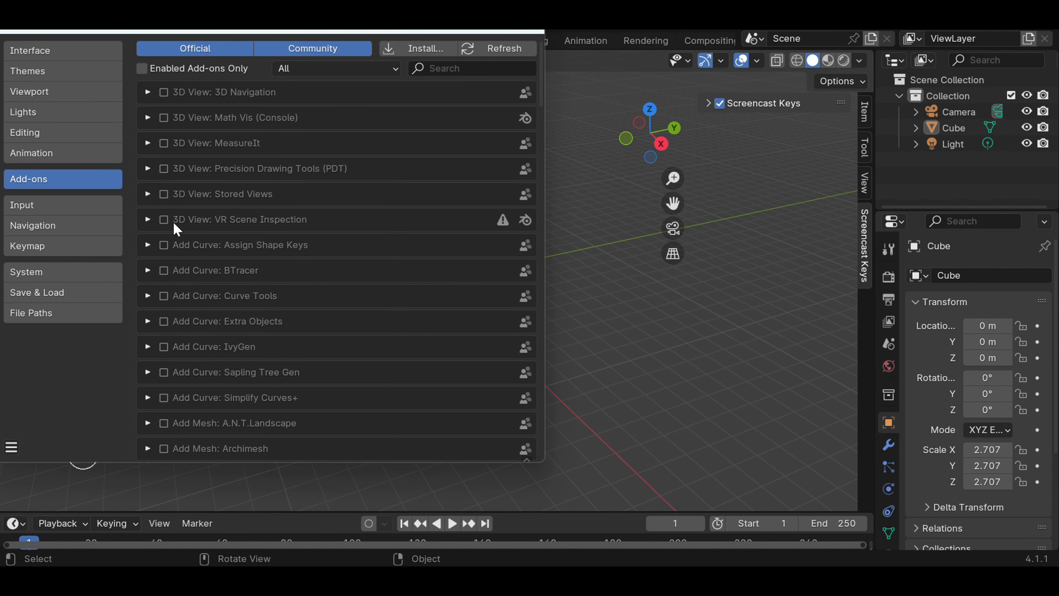
left_click(442, 70)
type("curve")
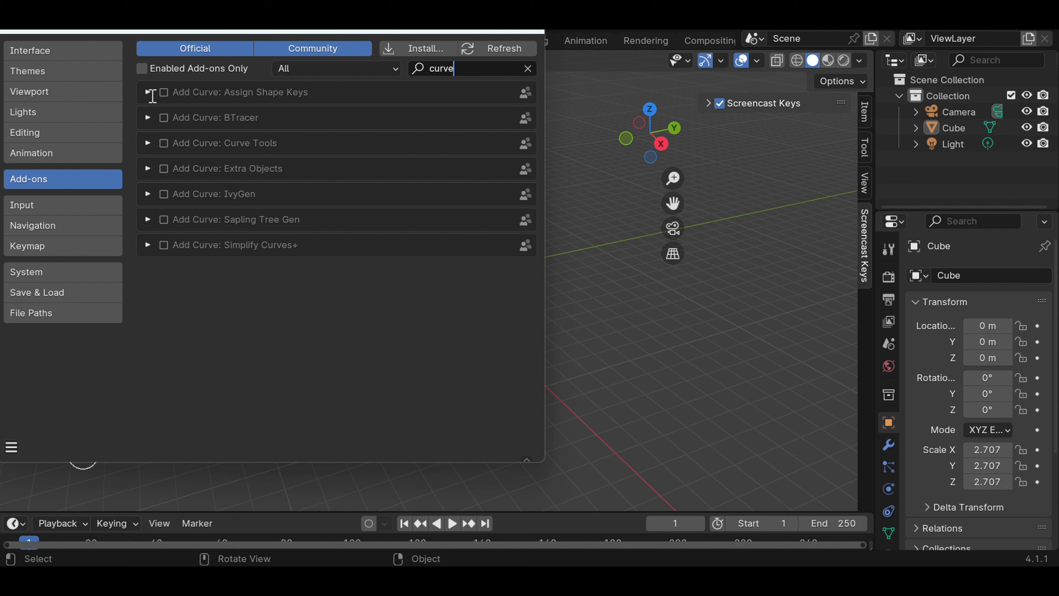
- Enable the Assign Shape Keys, BTracer, Curve Tools, Extra Objects, IvyGen, Sapling Tree Gen and Simplify Curves+ add-ons, and close the preferences
left_click(167, 97)
left_click(165, 94)
left_click(165, 120)
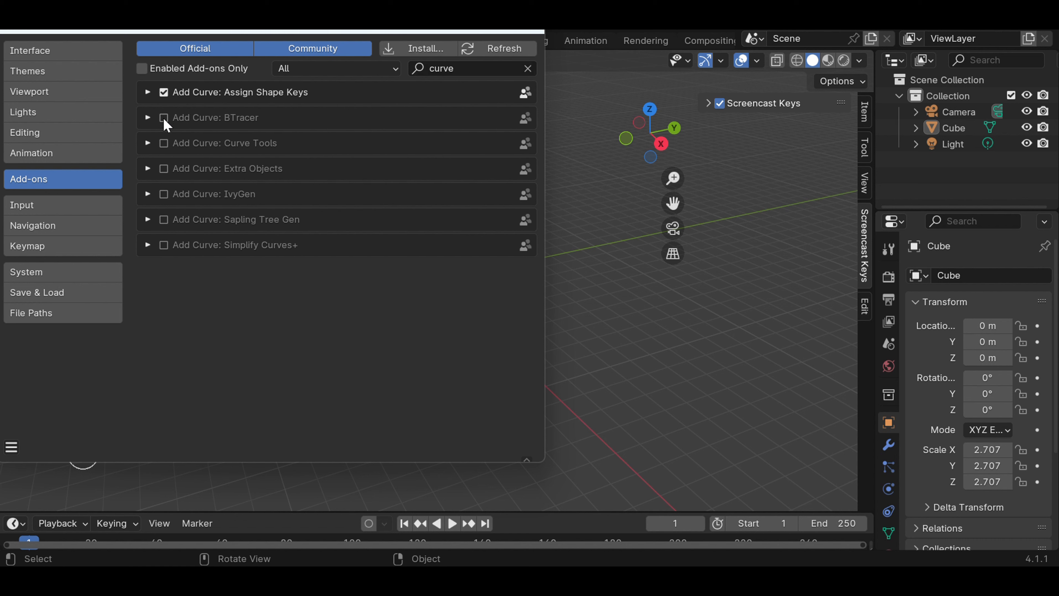
left_click(167, 145)
left_click(165, 171)
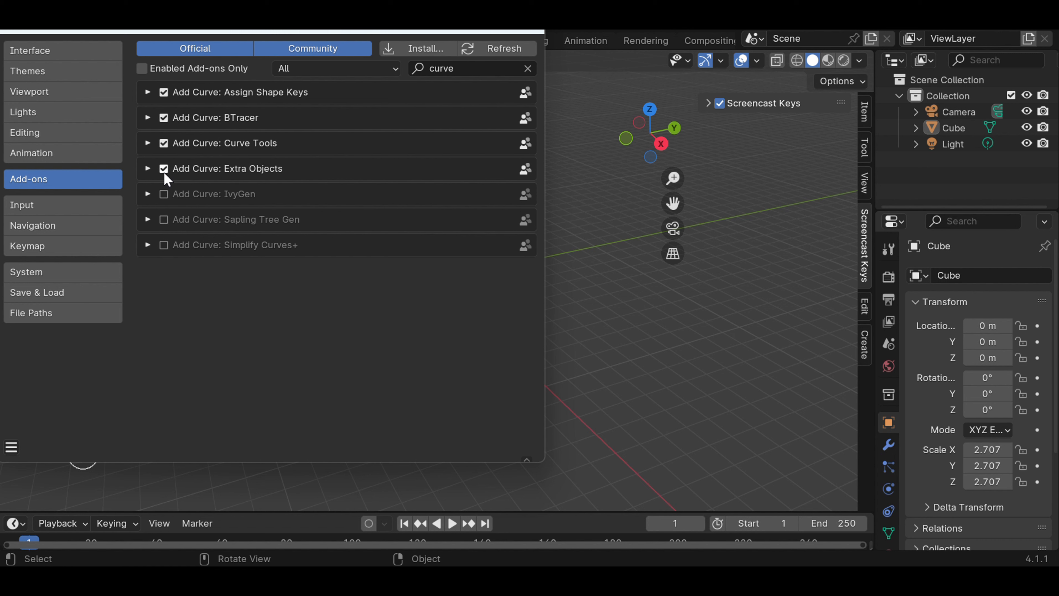
left_click(166, 195)
left_click(165, 221)
left_click(164, 245)
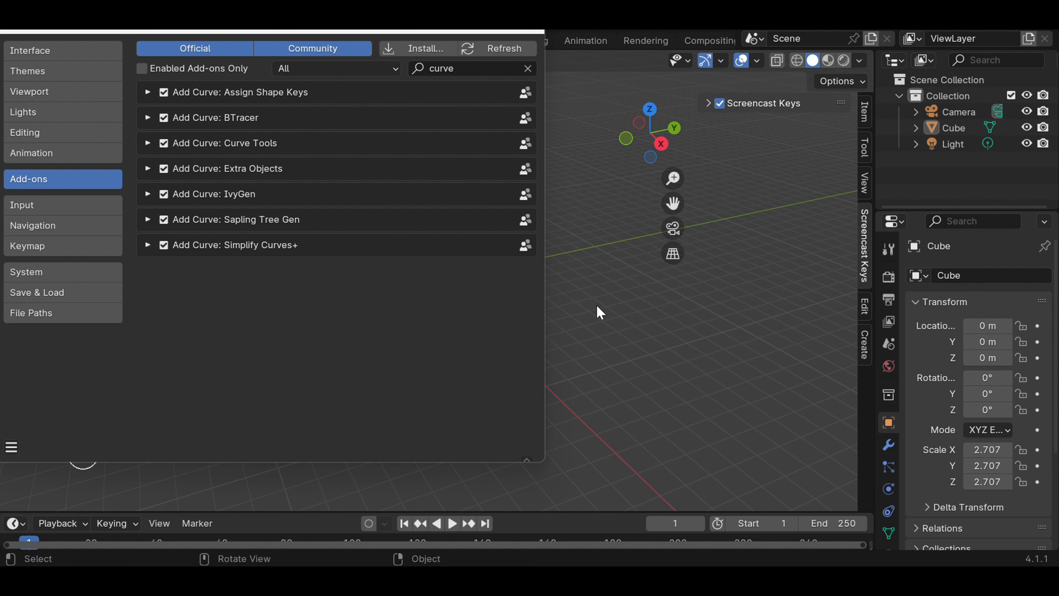
left_click(12, 447)
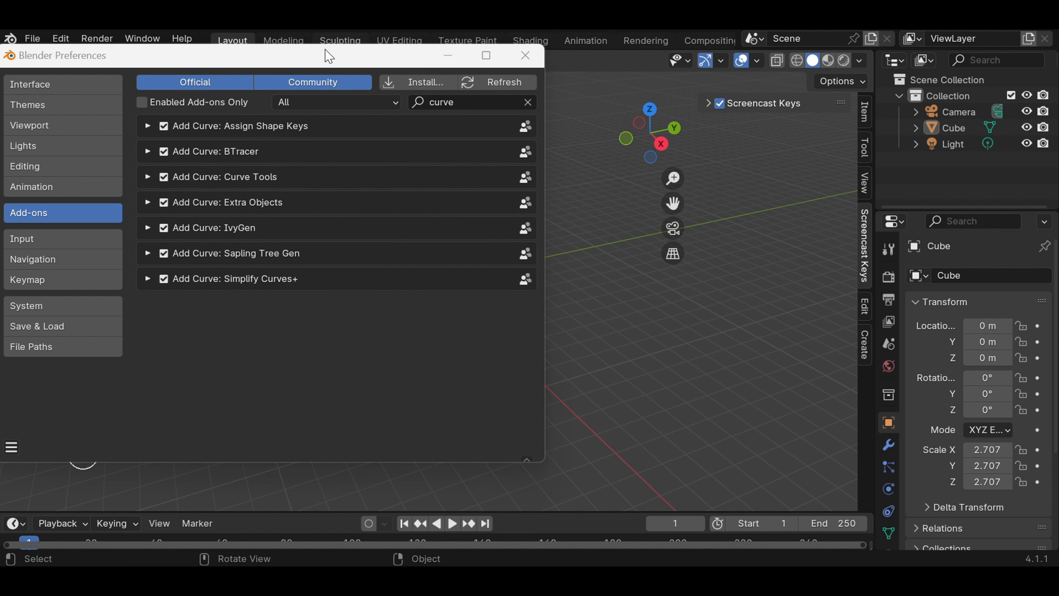
left_click_drag(325, 43, 326, 112)
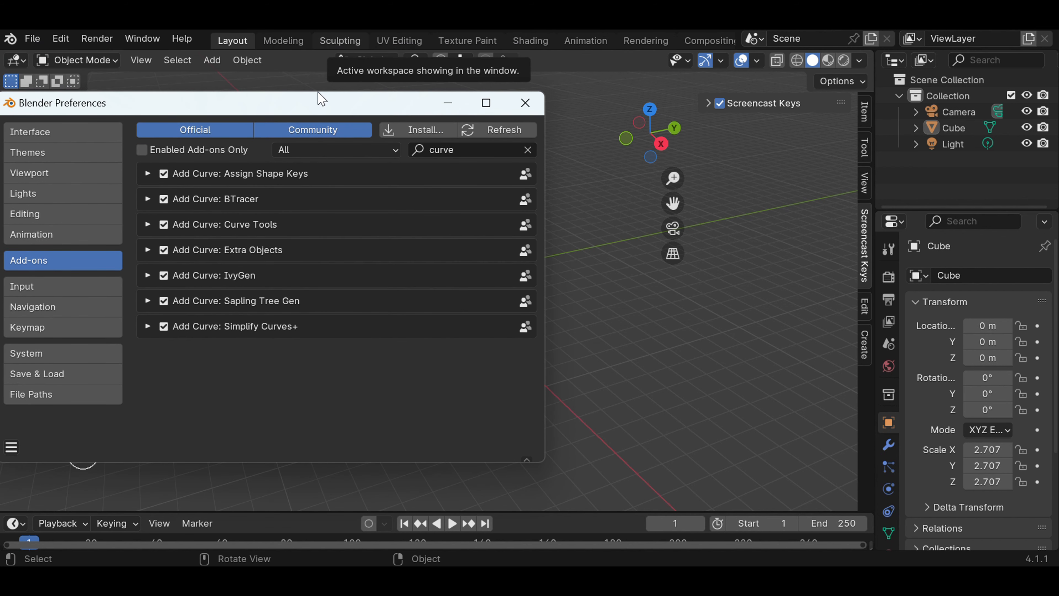
left_click(524, 110)
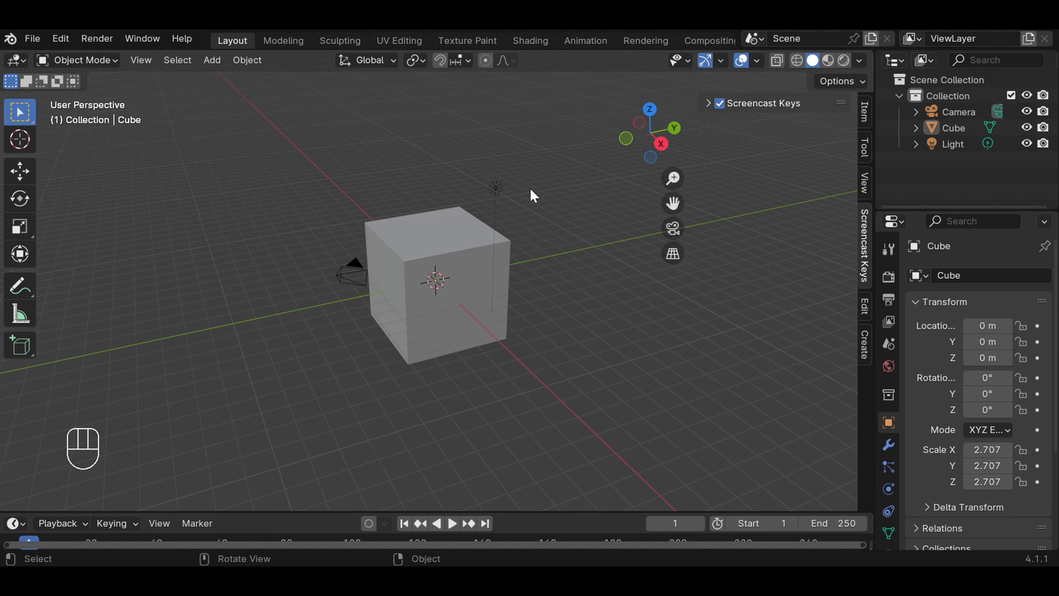
- Select the cube and switch it to Edit Mode, clearing the selection of the whole mesh
scroll(527, 217, "up", 2)
scroll(527, 219, "down", 2)
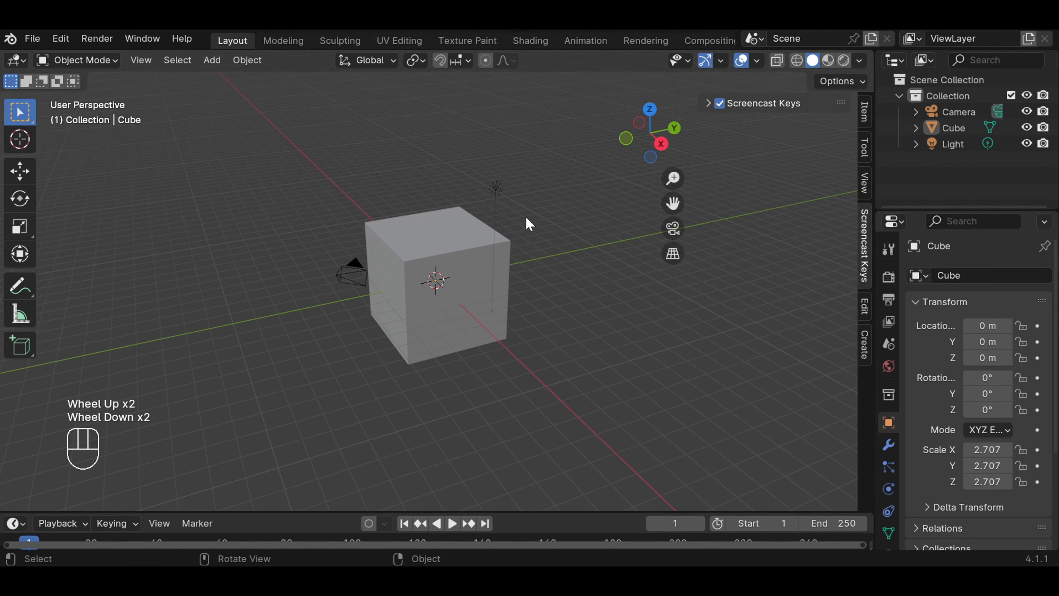
left_click(464, 261)
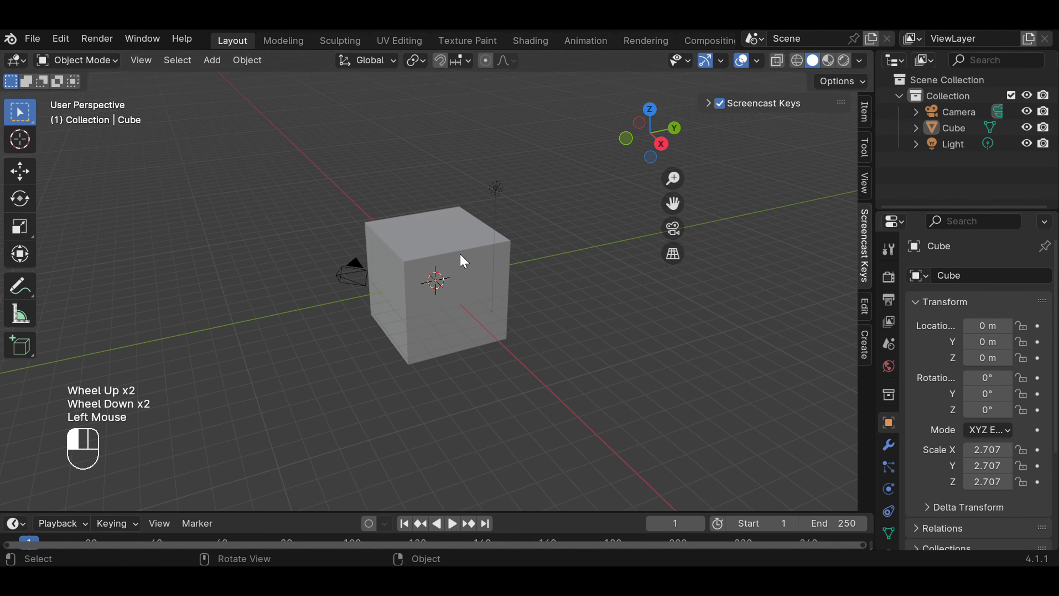
left_click(110, 60)
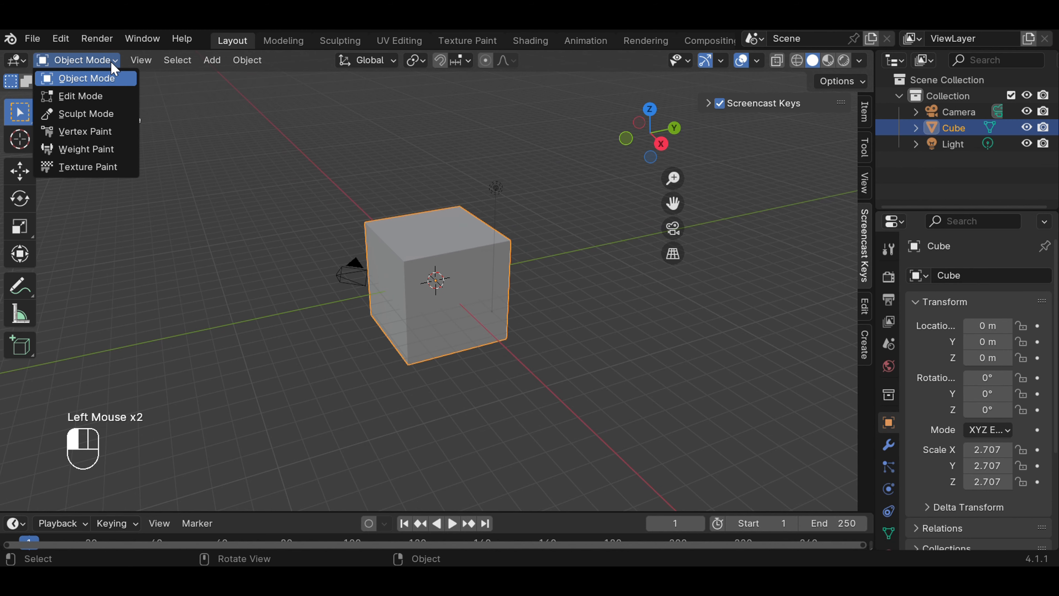
left_click(104, 95)
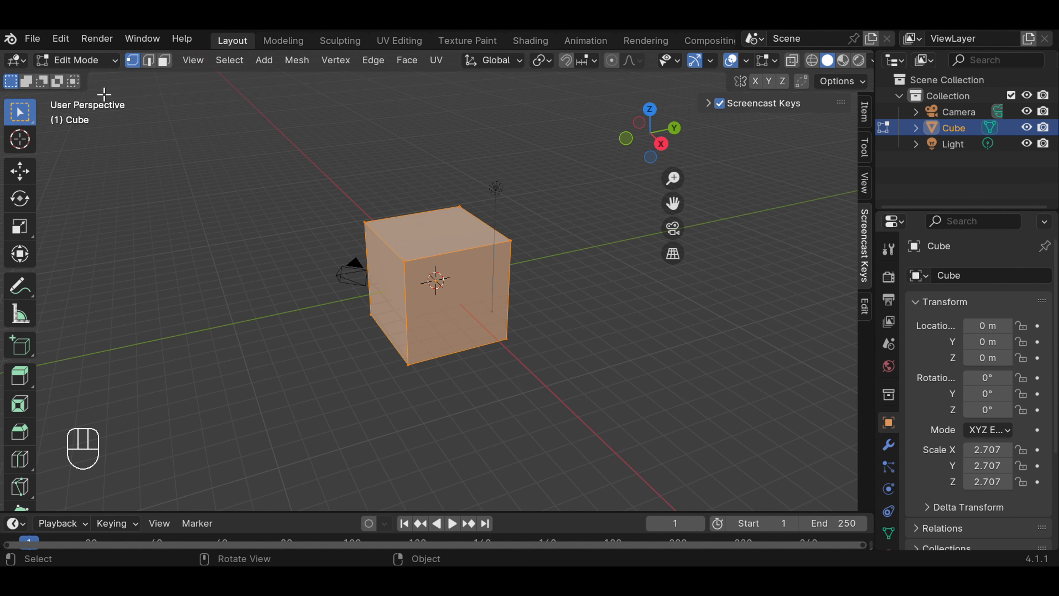
left_click(518, 218)
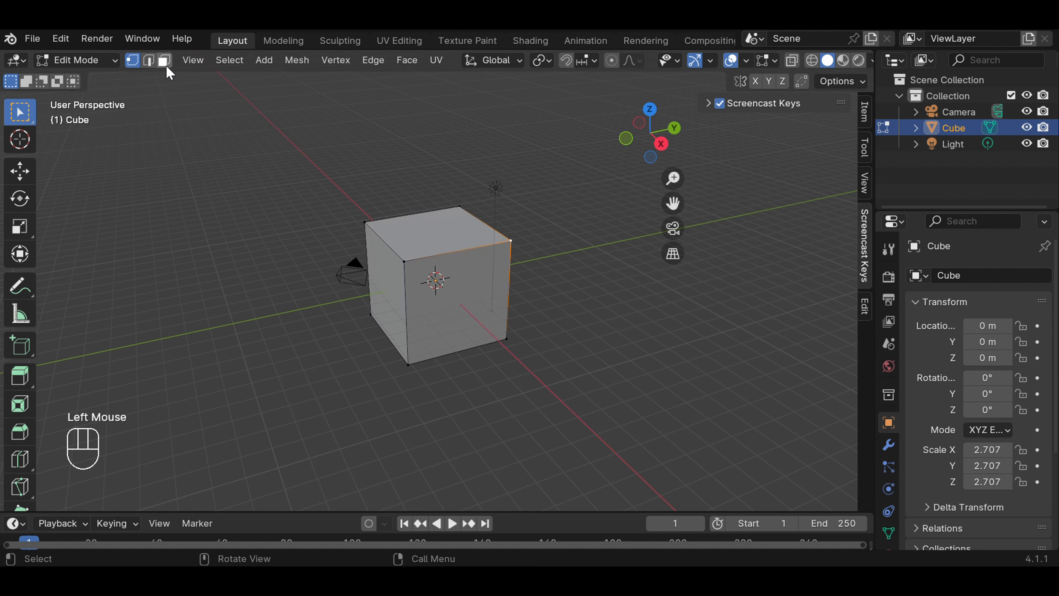
- Delete the cube's top face using face selection, leaving an open box
left_click(165, 61)
left_click(426, 234)
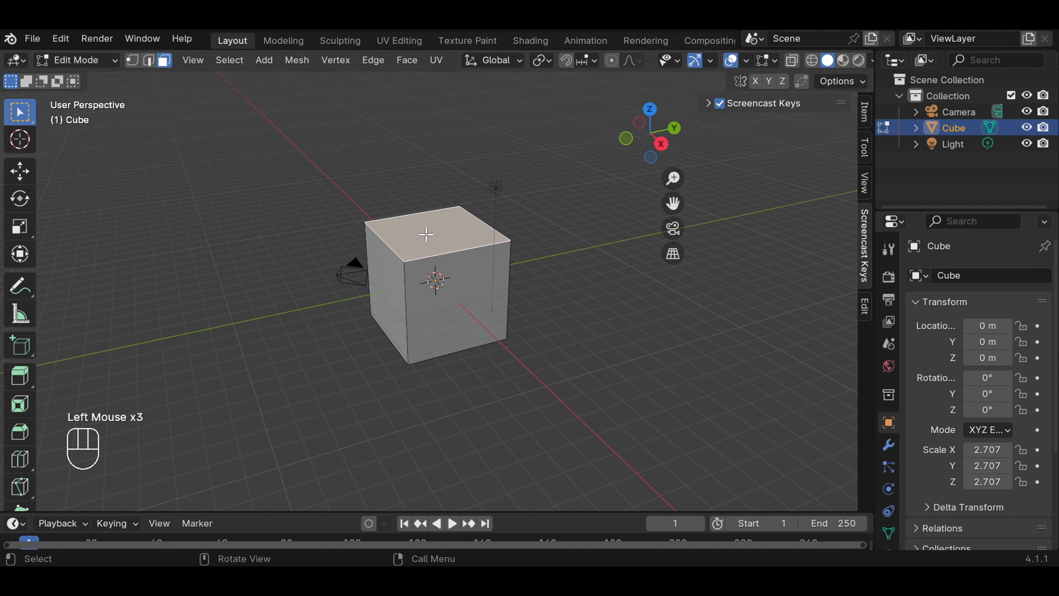
right_click(373, 234)
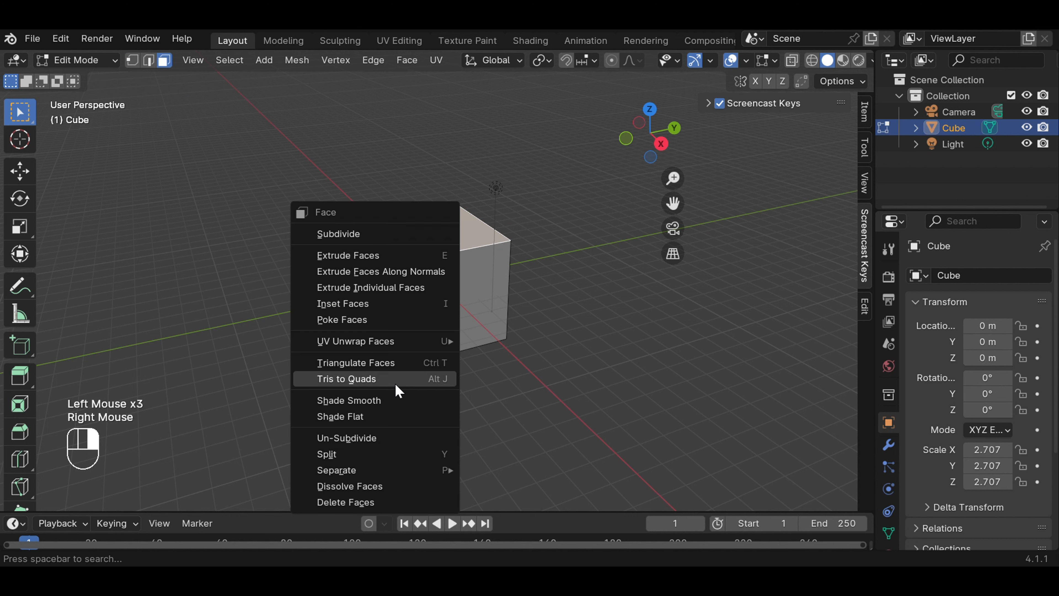
left_click(382, 504)
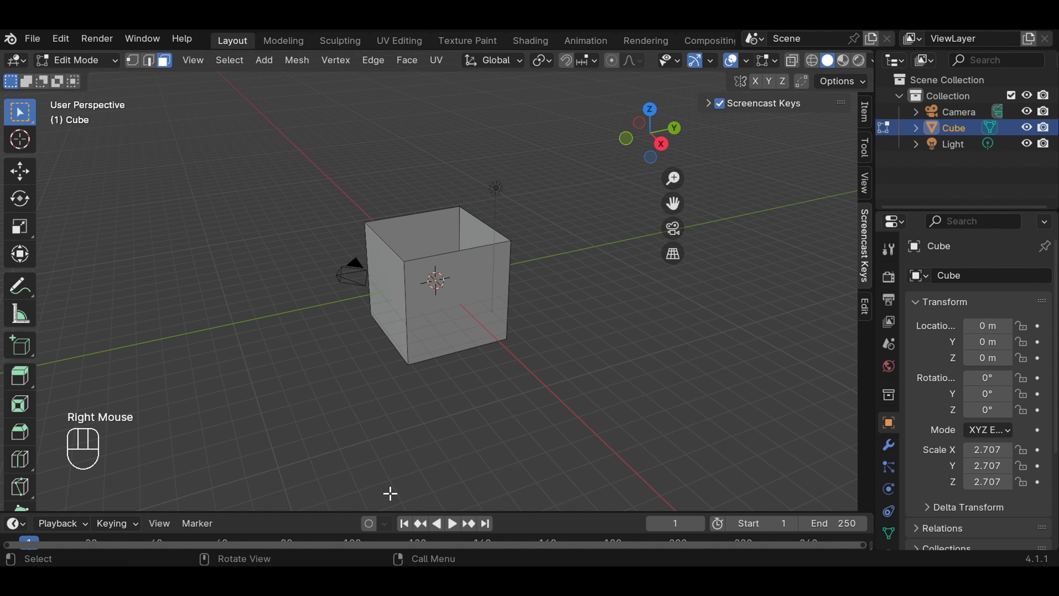
left_click(534, 388)
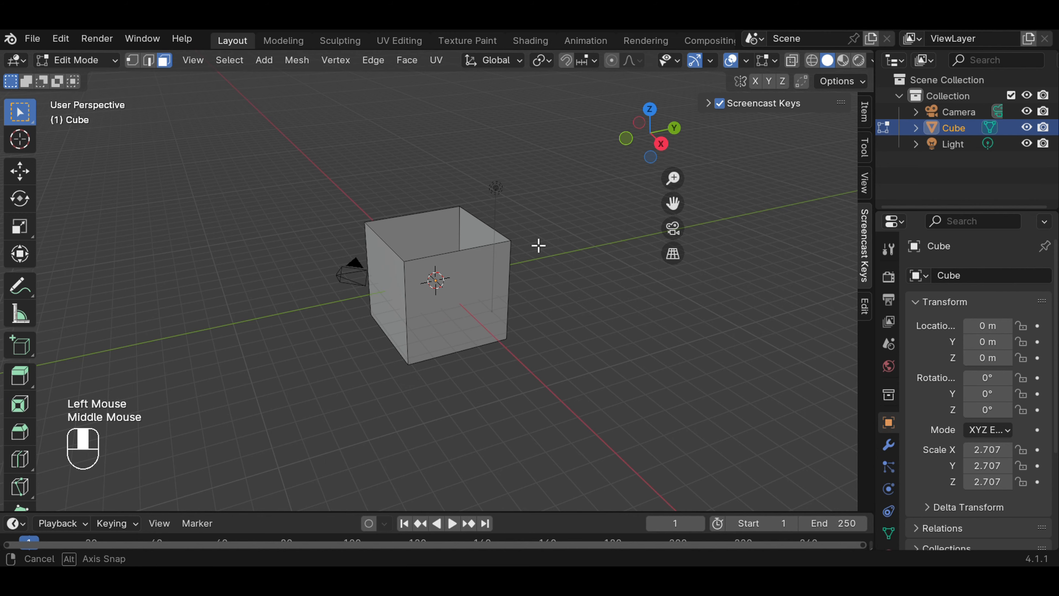
- Return the open-topped cube to Object Mode
middle_click_drag(539, 244, 529, 277)
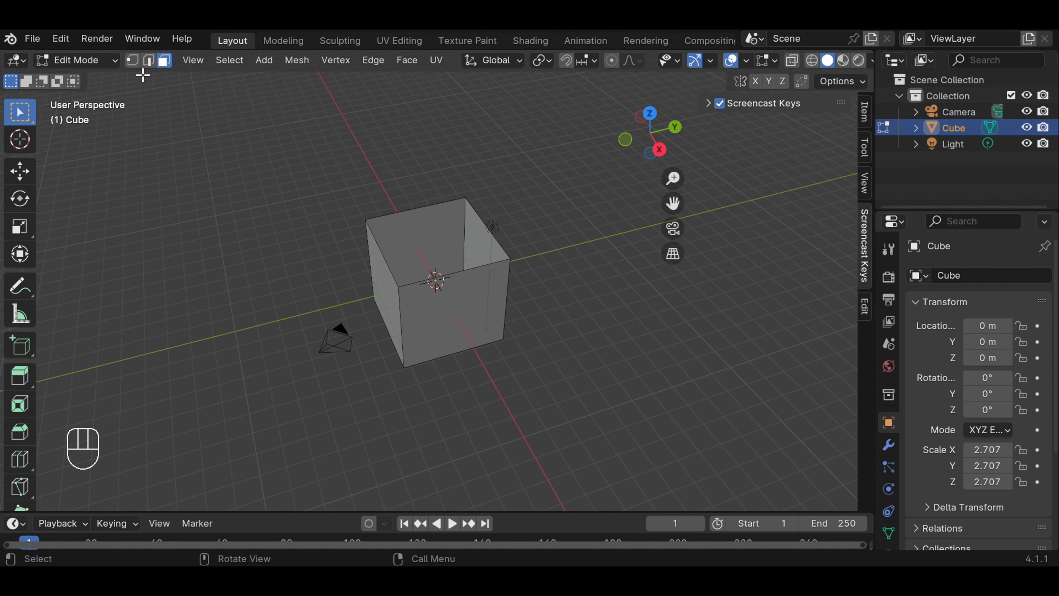
left_click(112, 62)
left_click(106, 81)
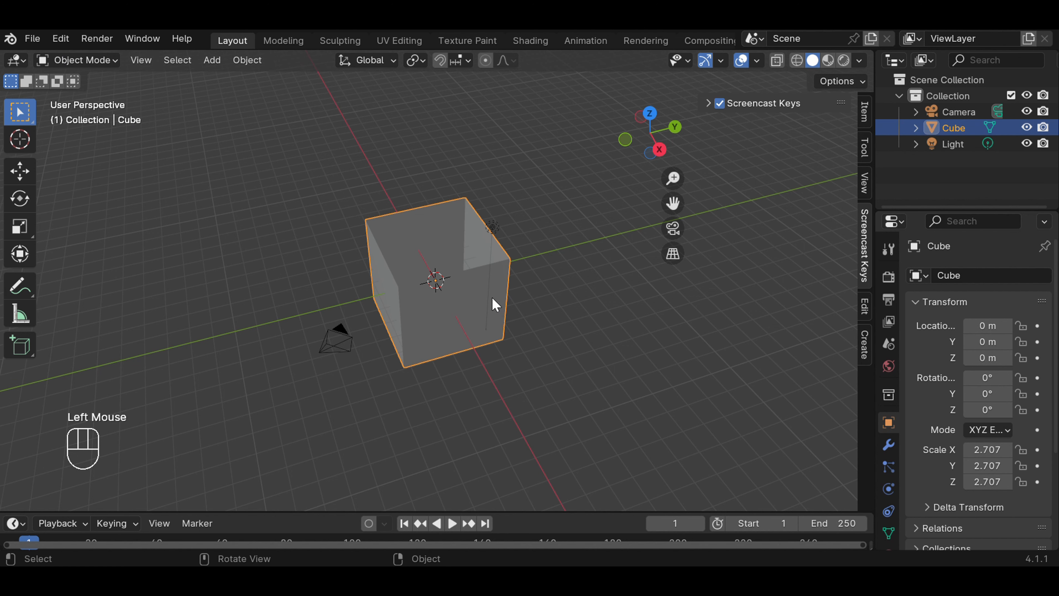
- Move the open box up about 4.28 m along the Z axis and deselect it
key("g")
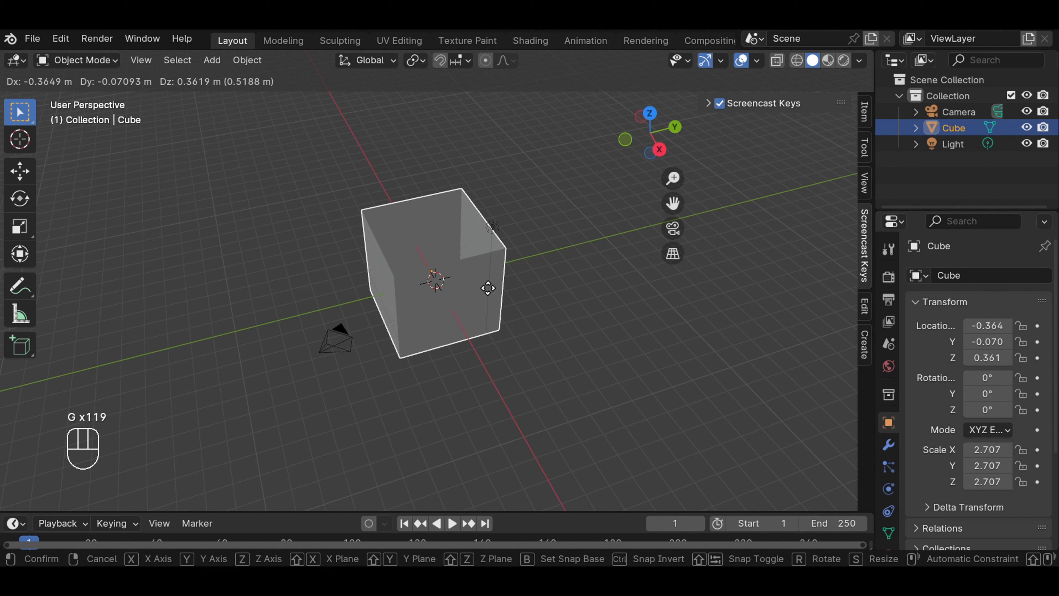
key("z")
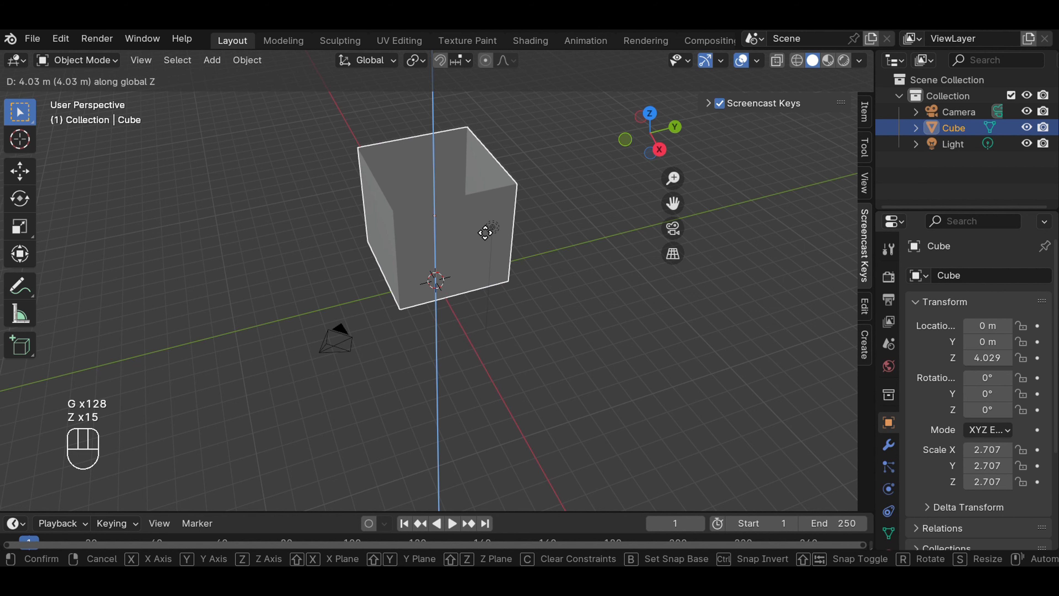
left_click(485, 228)
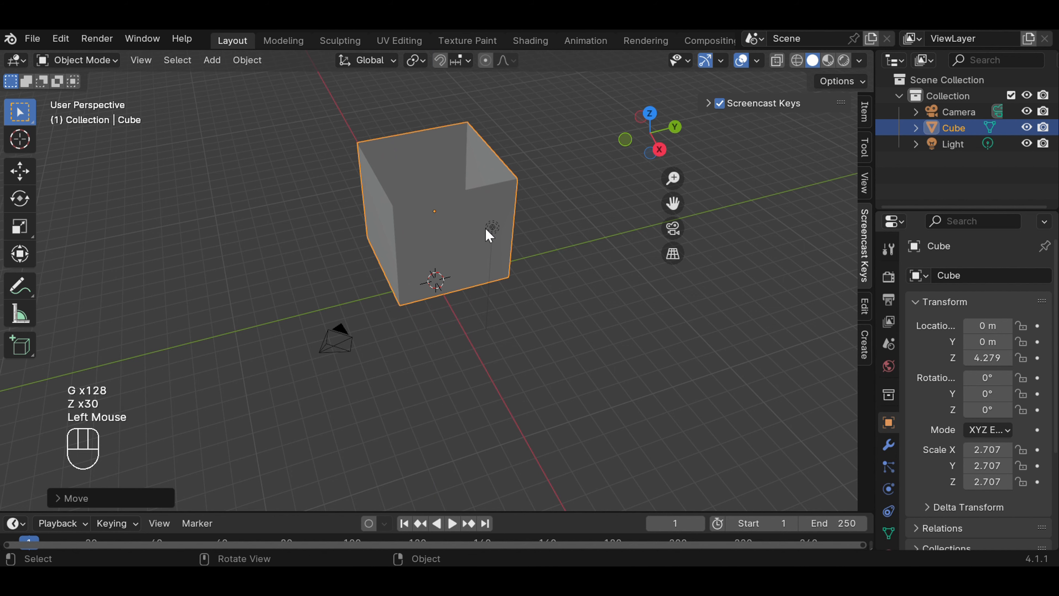
left_click(538, 243)
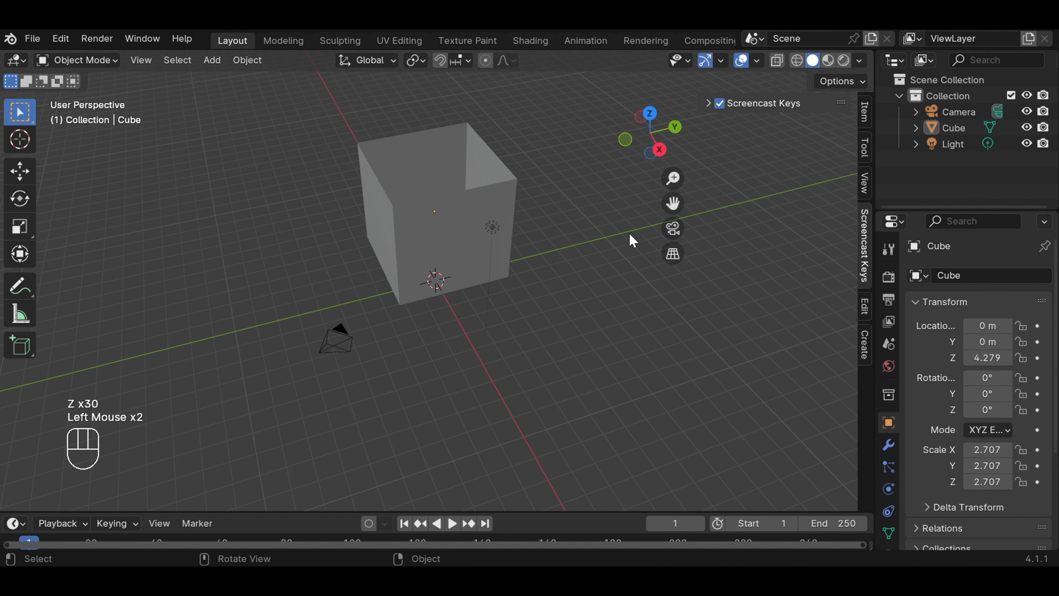
left_click_drag(672, 204, 671, 260)
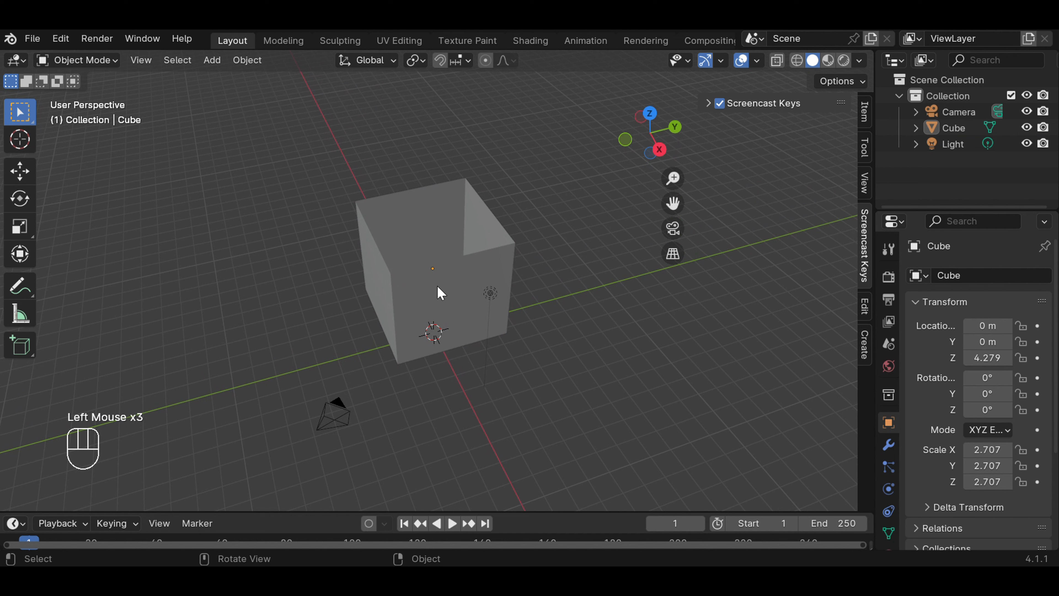
- Scale the open box up uniformly to a scale of about 4.79 on all axes and deselect it
left_click(450, 300)
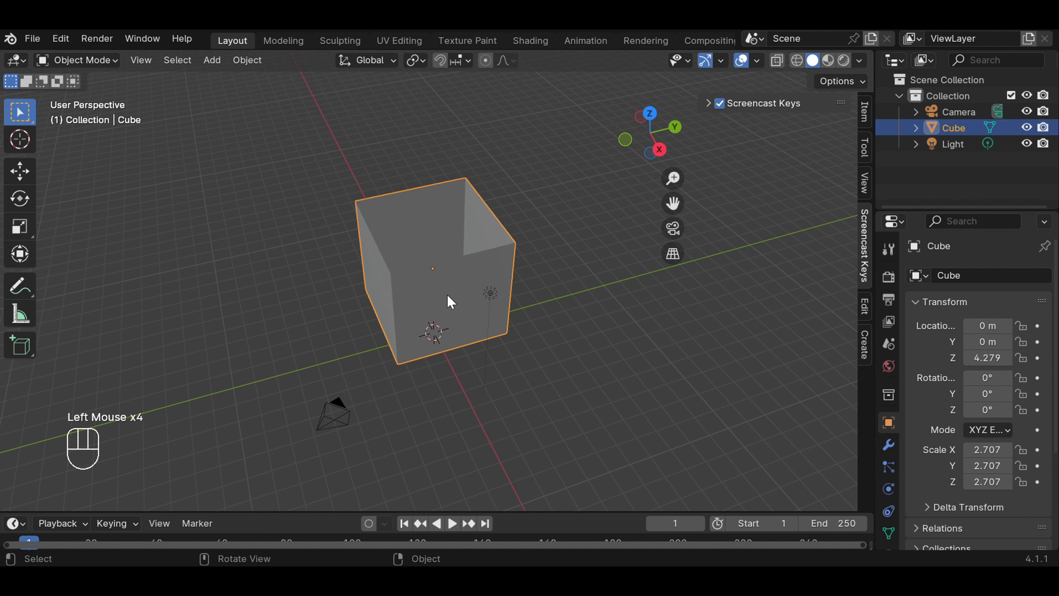
key("s")
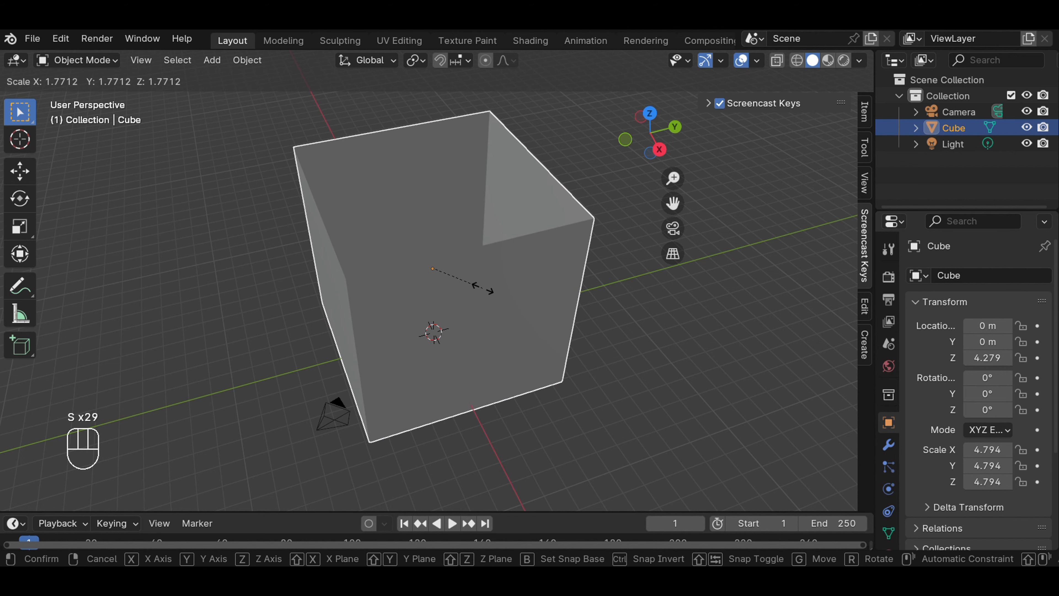
left_click(484, 286)
scroll(521, 289, "down", 2)
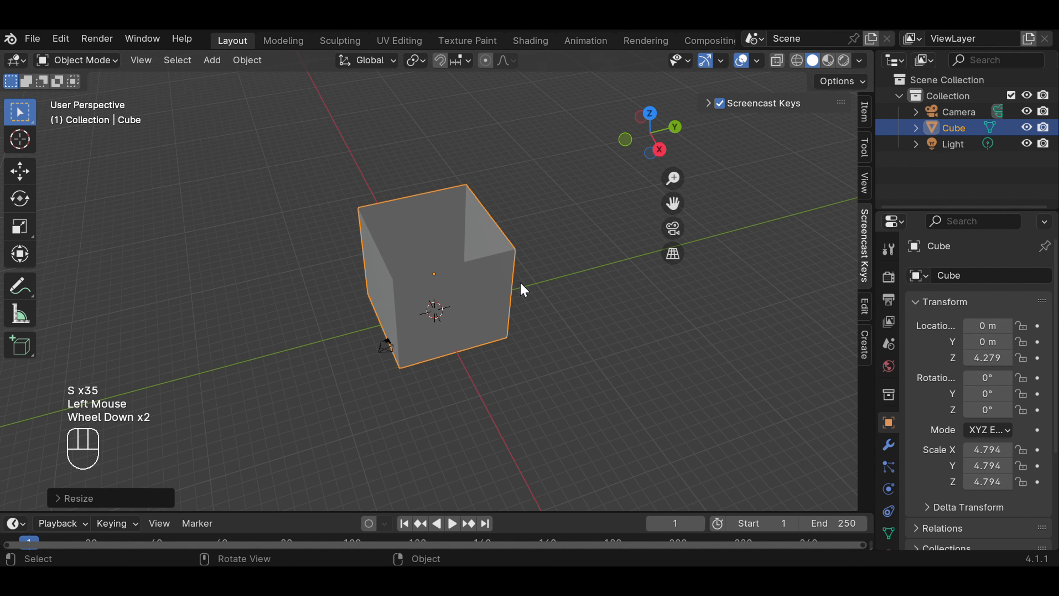
mouse_move(535, 298)
middle_mouse_down()
mouse_move(525, 239)
mouse_move(524, 308)
middle_mouse_up()
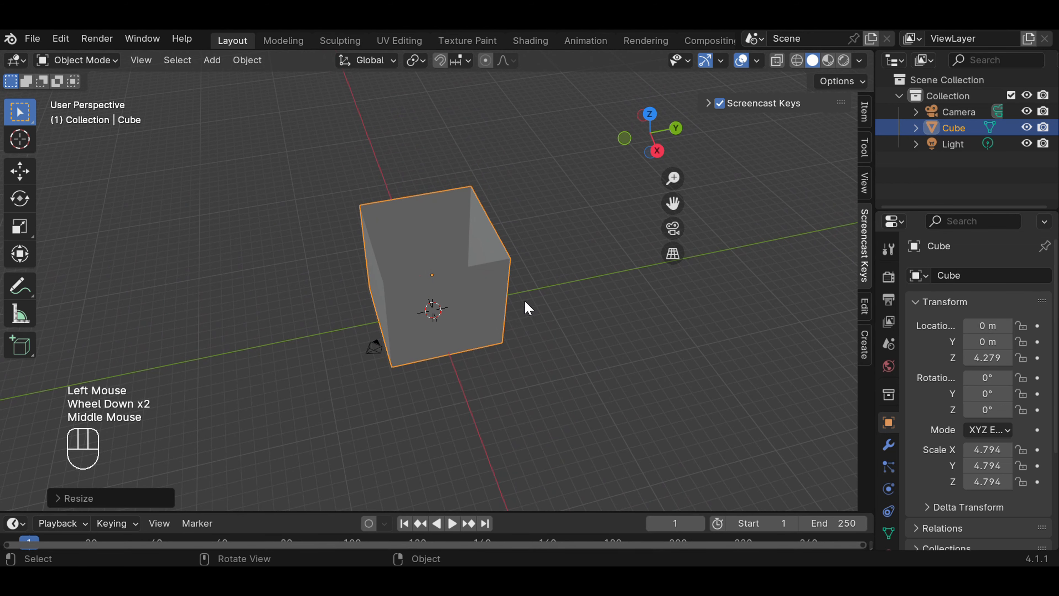
left_click(587, 290)
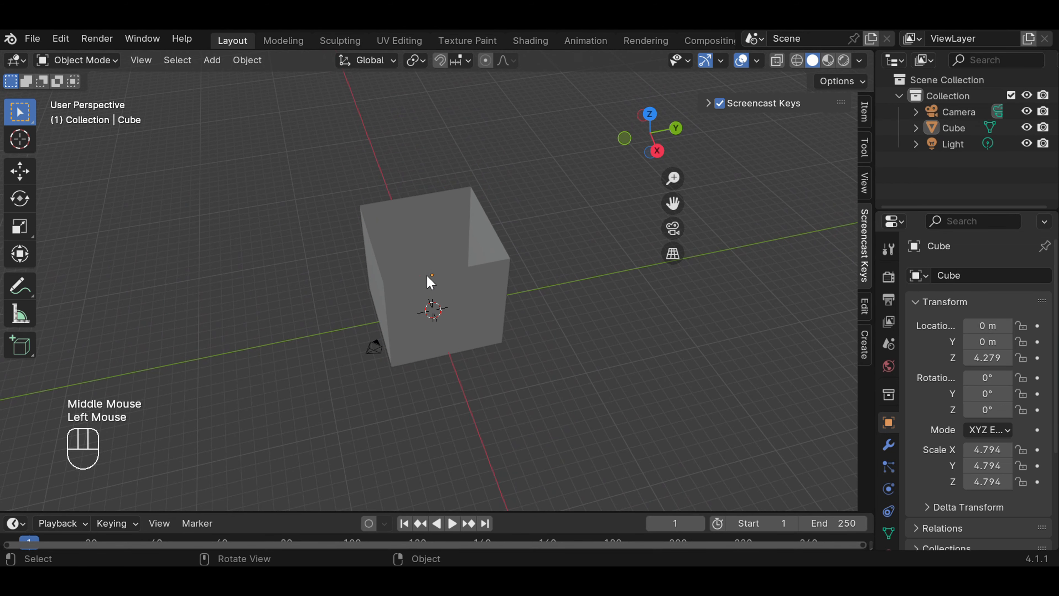
- Switch the open box to Edit Mode
scroll(367, 228, "up", 1)
left_click(109, 63)
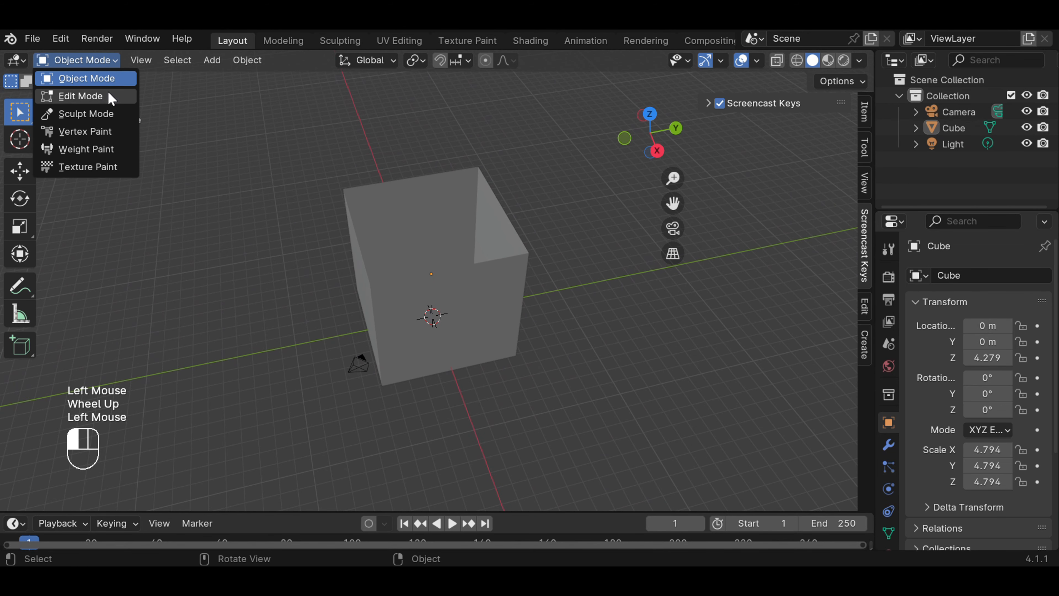
left_click(110, 103)
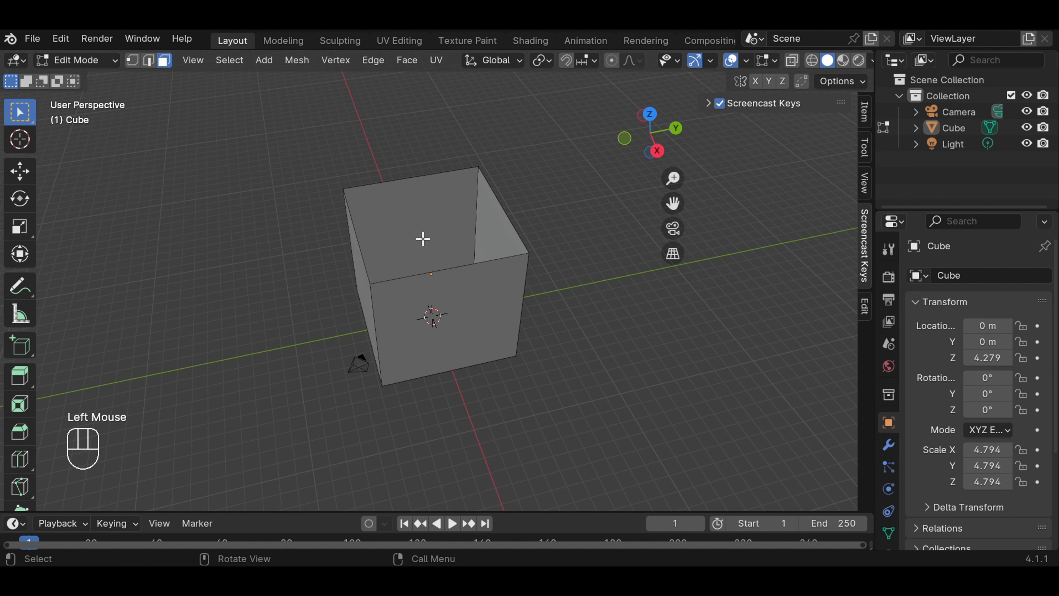
scroll(535, 311, "down", 1)
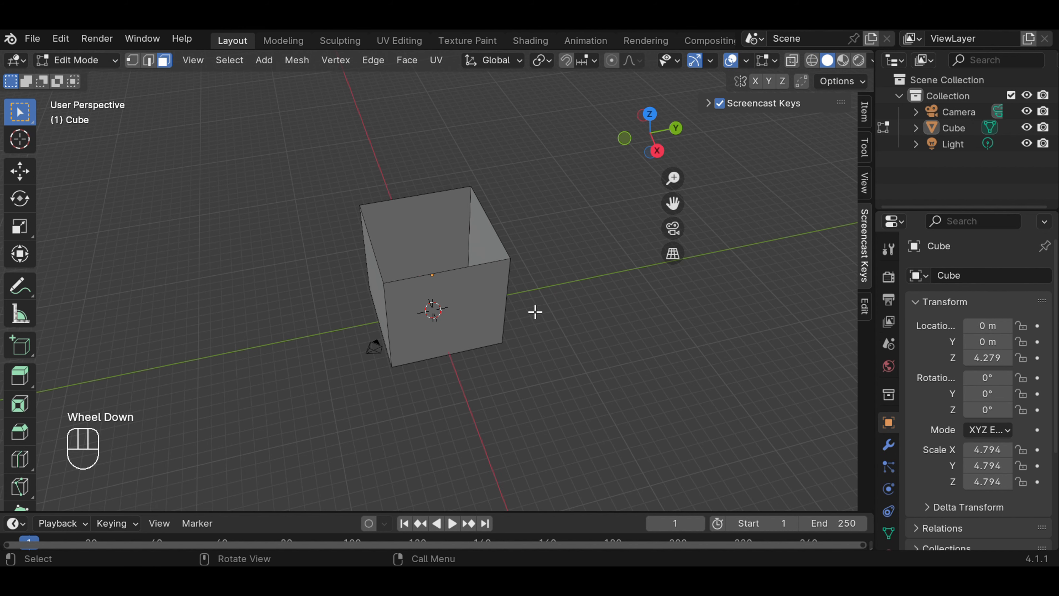
middle_click_drag(535, 312, 554, 295)
middle_click_drag(555, 296, 555, 297)
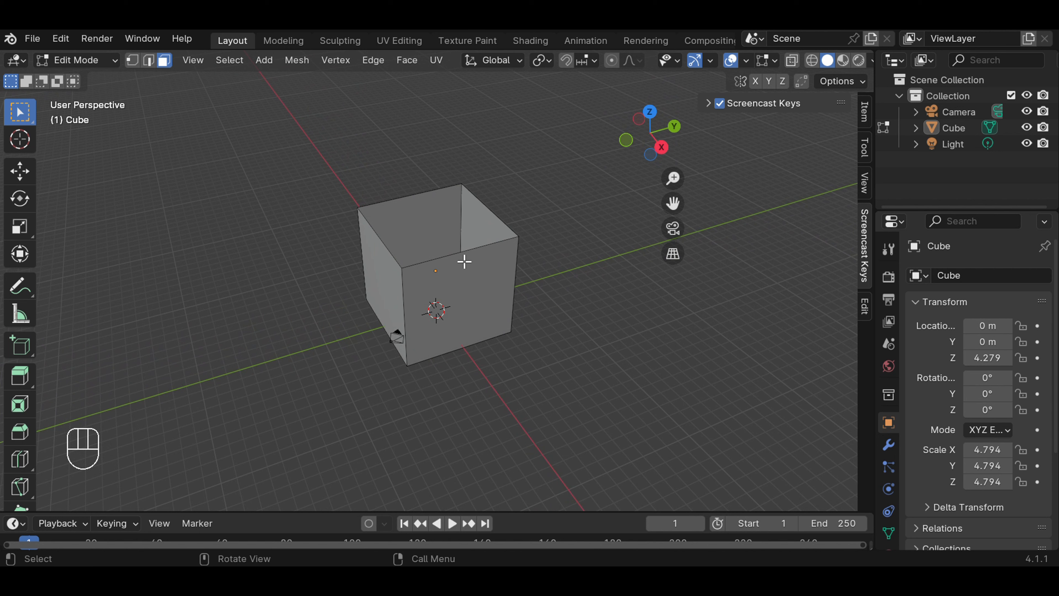
- Add seven evenly spaced vertical loop cuts through the front wall, floor and opposite wall, and clear the selection
key("ctrl")
left_click(462, 259)
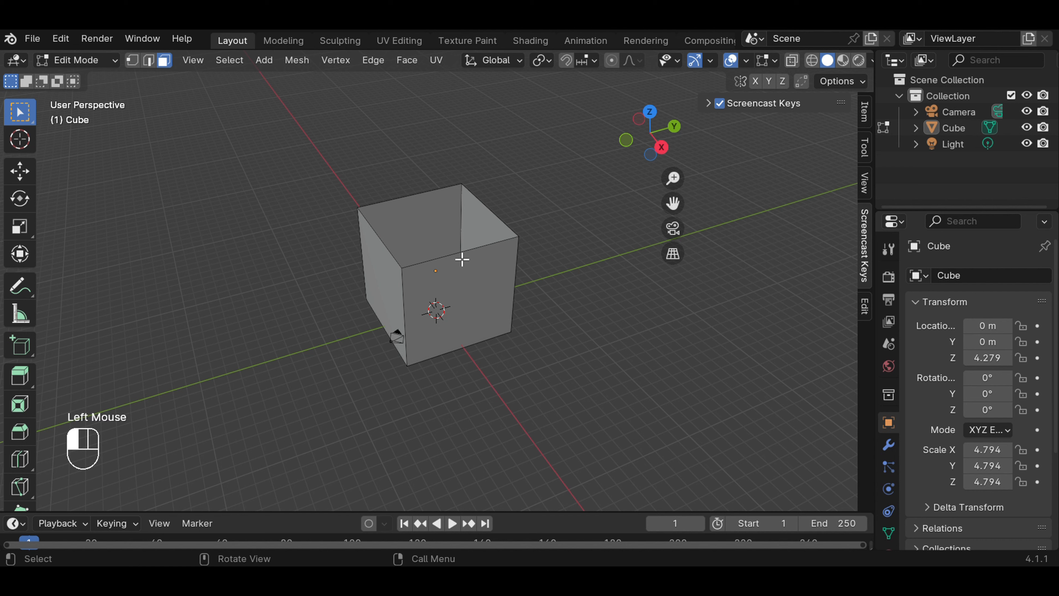
left_click(570, 274)
key("ctrl+r")
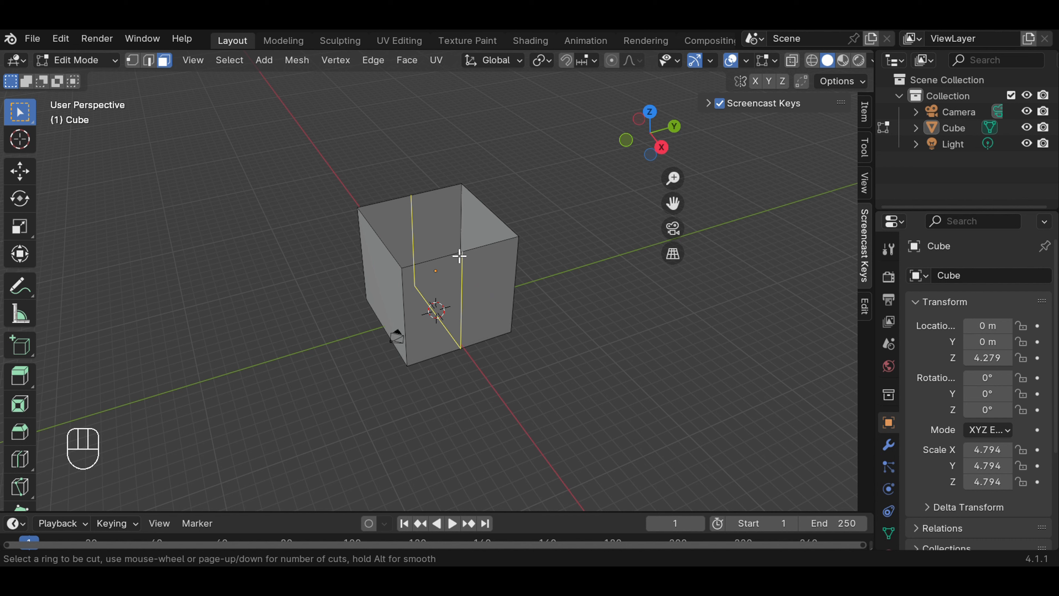
scroll(459, 255, "up", 1)
scroll(459, 256, "up", 4)
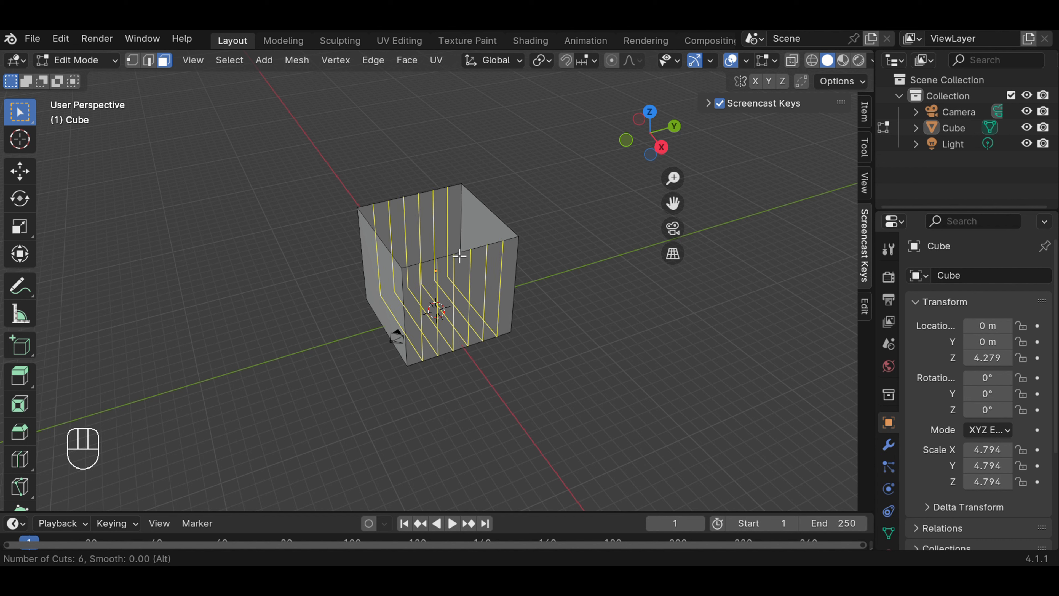
scroll(460, 256, "up", 1)
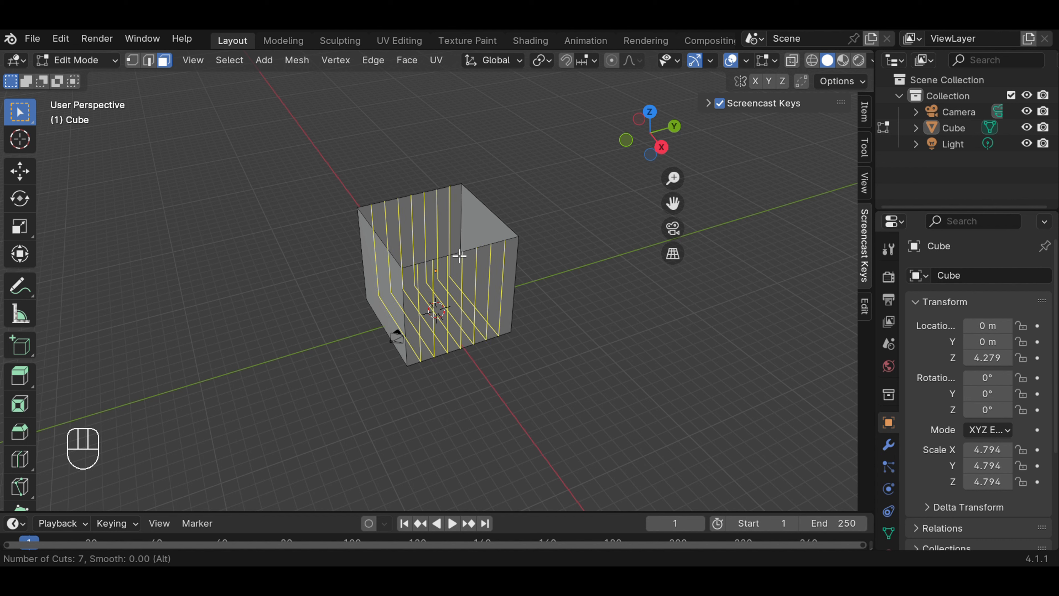
left_click(459, 255)
left_click(460, 256)
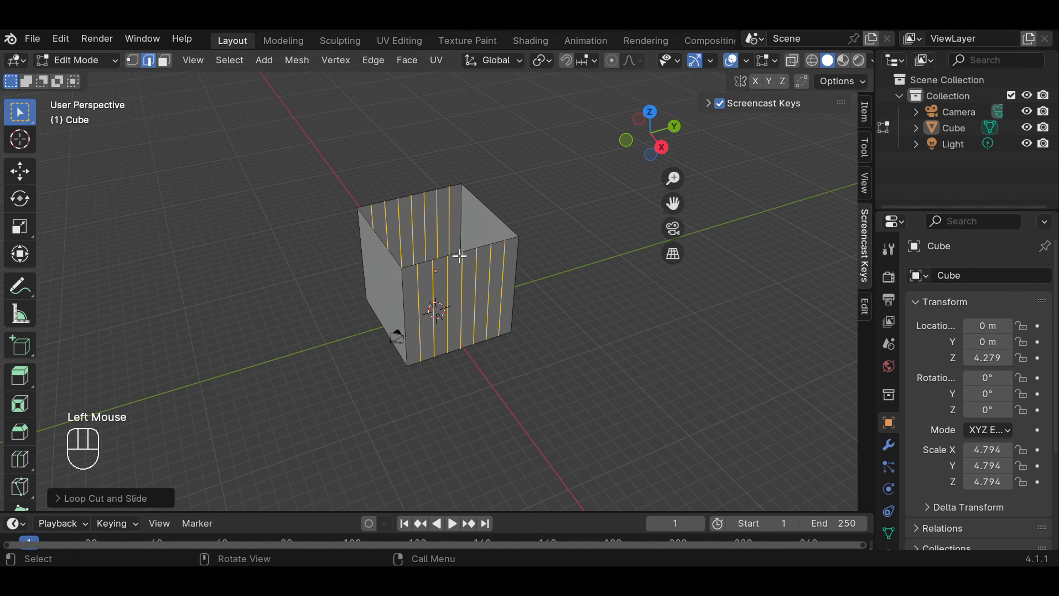
left_click(459, 256)
left_click(580, 309)
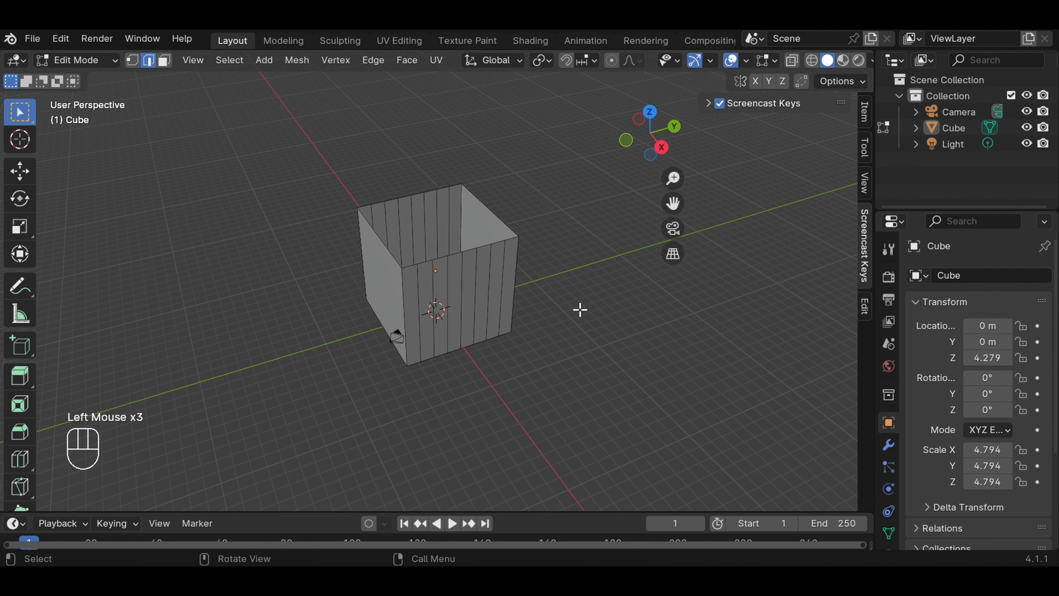
- Add five evenly spaced loop cuts through the two undivided side walls and the floor, and clear the selection
mouse_move(530, 255)
middle_mouse_down()
mouse_move(540, 312)
mouse_move(549, 255)
middle_mouse_up()
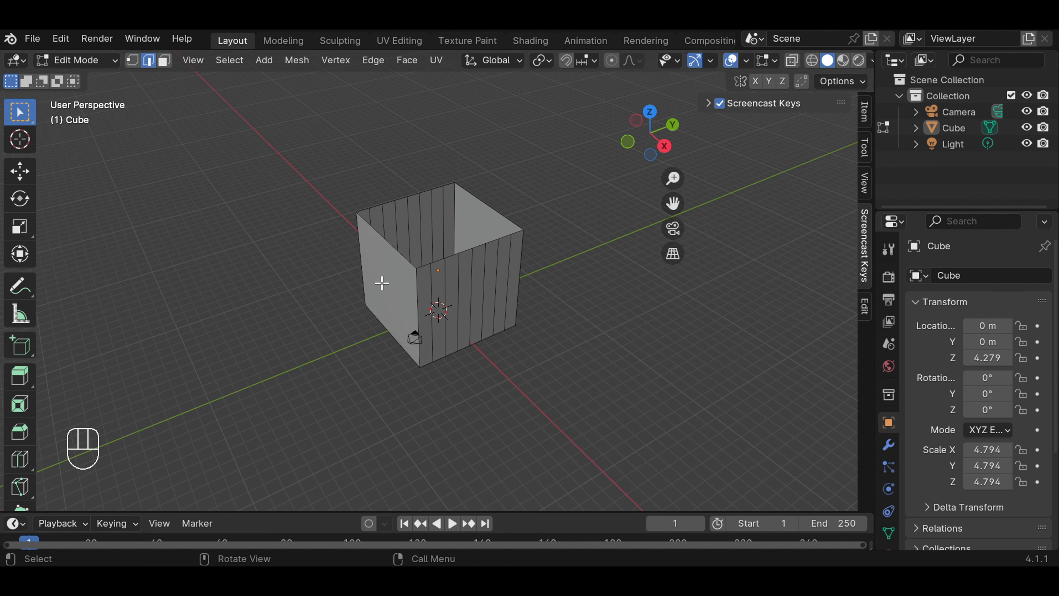
key("ctrl+r")
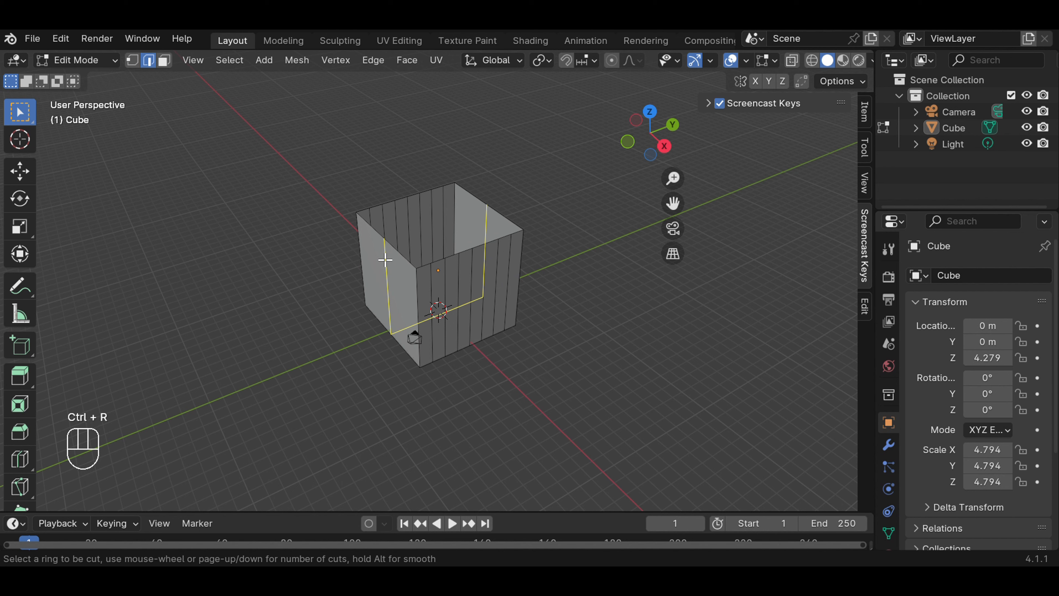
scroll(385, 259, "up", 3)
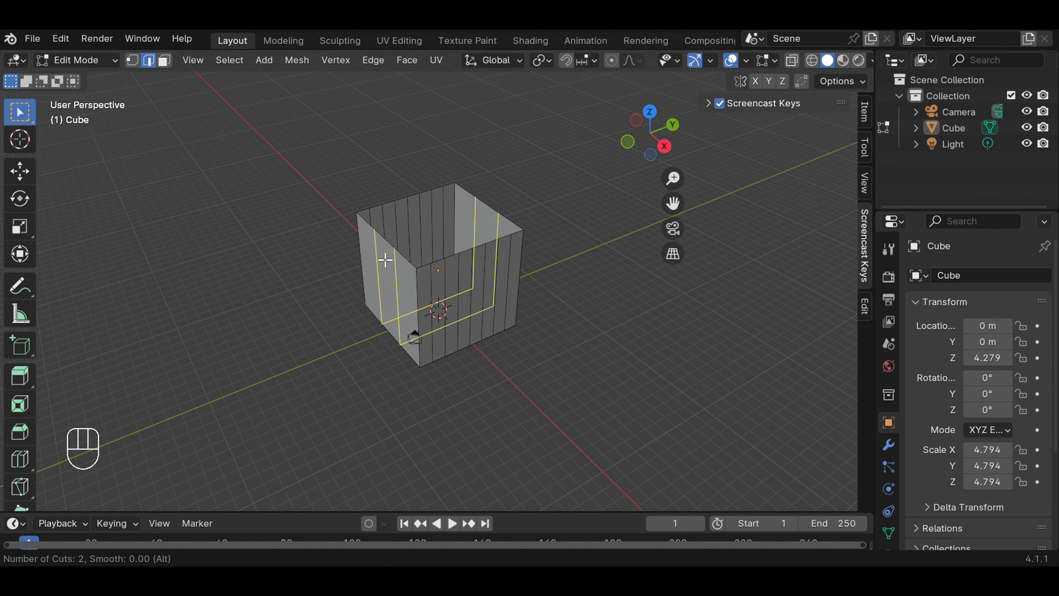
scroll(385, 260, "up", 1)
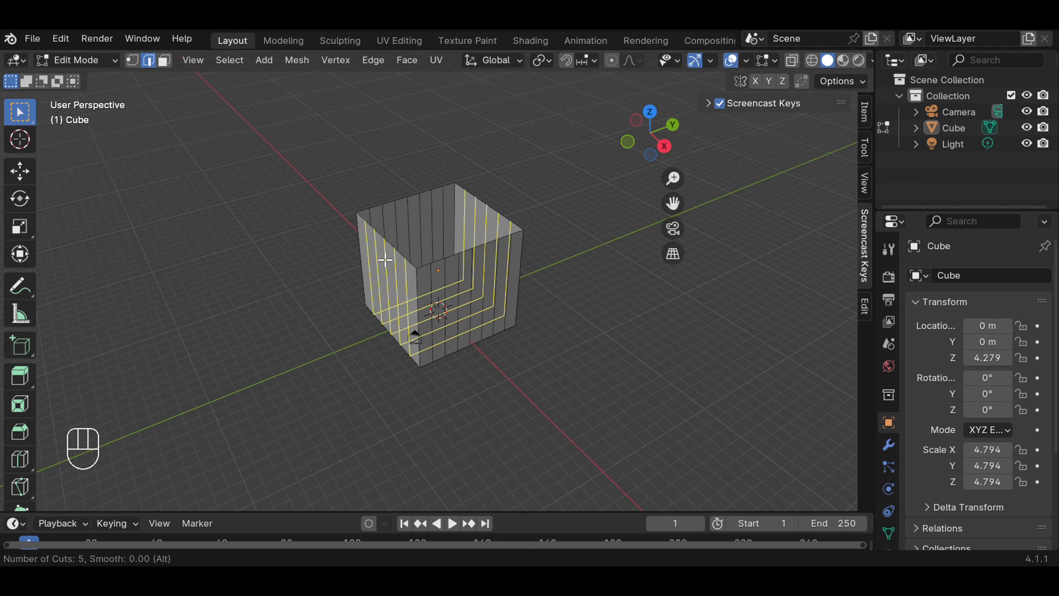
left_click(385, 259)
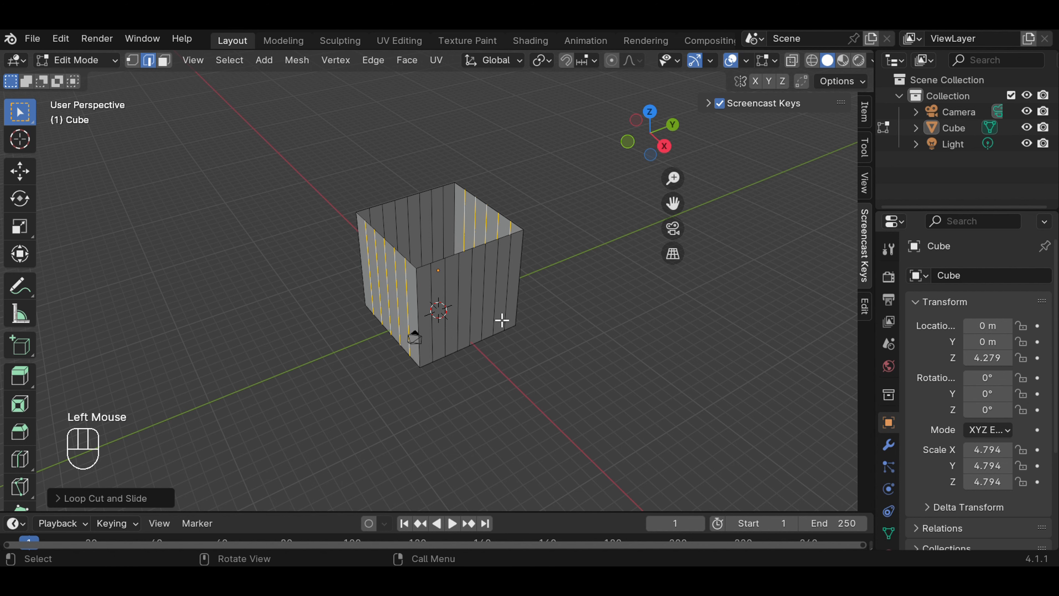
left_click(564, 323)
- Add seven evenly spaced horizontal loop cuts around all four walls of the box
scroll(498, 318, "up", 2)
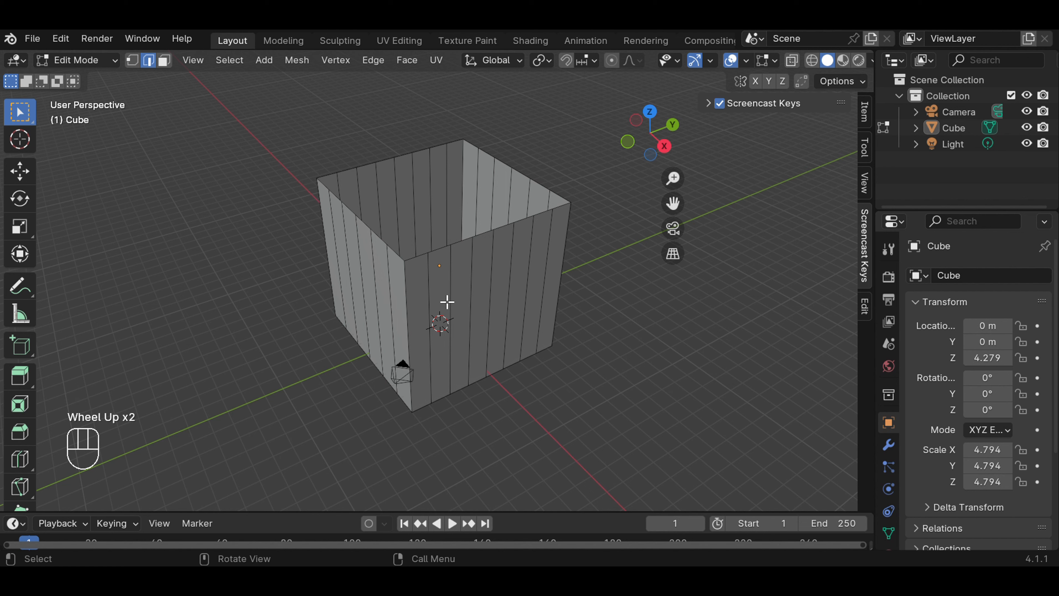
key("ctrl")
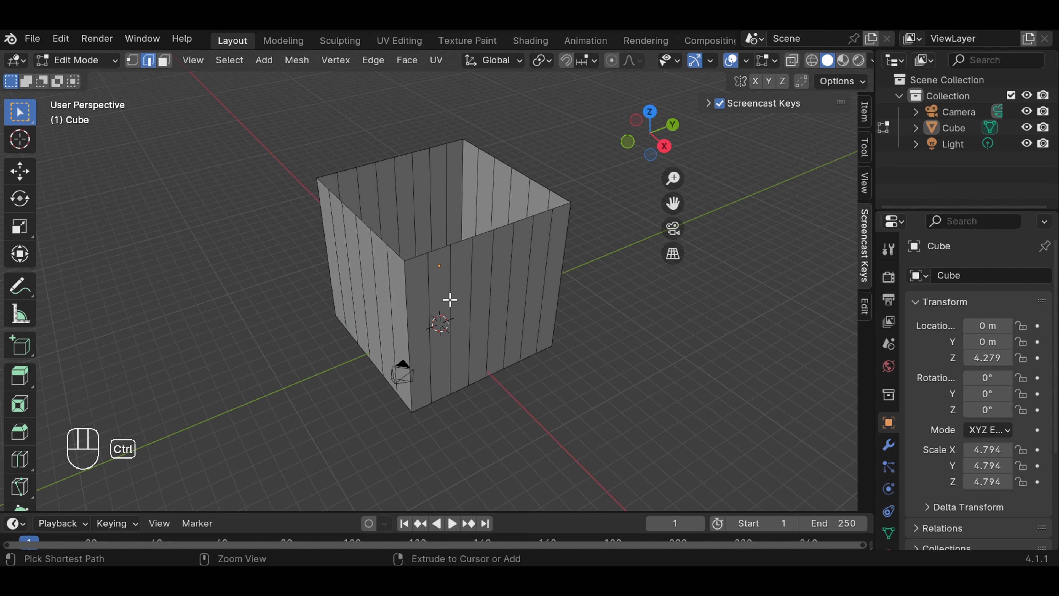
key("ctrl+r")
scroll(429, 310, "up", 3)
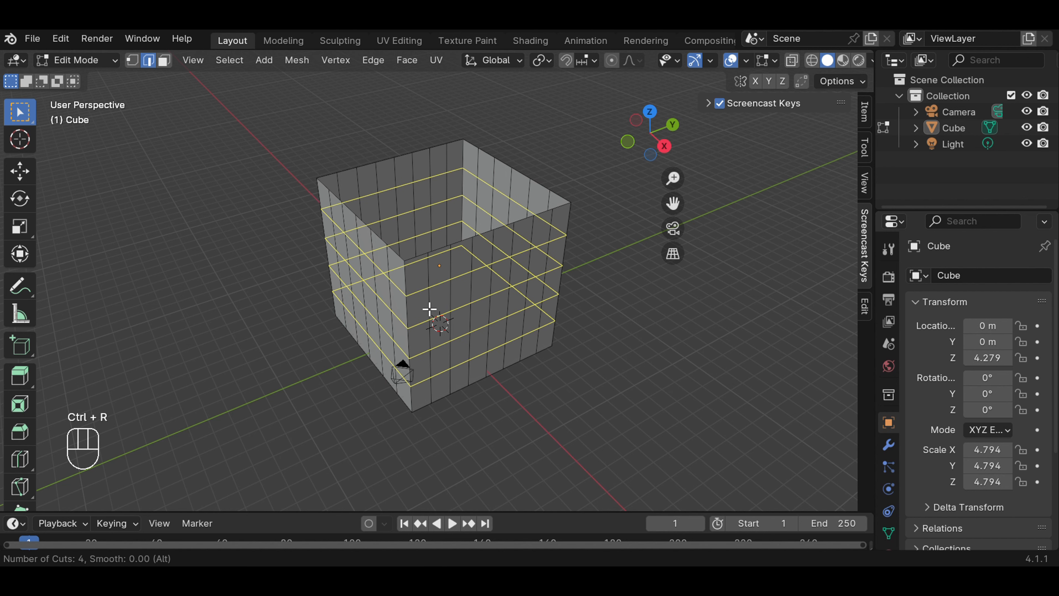
scroll(430, 310, "up", 4)
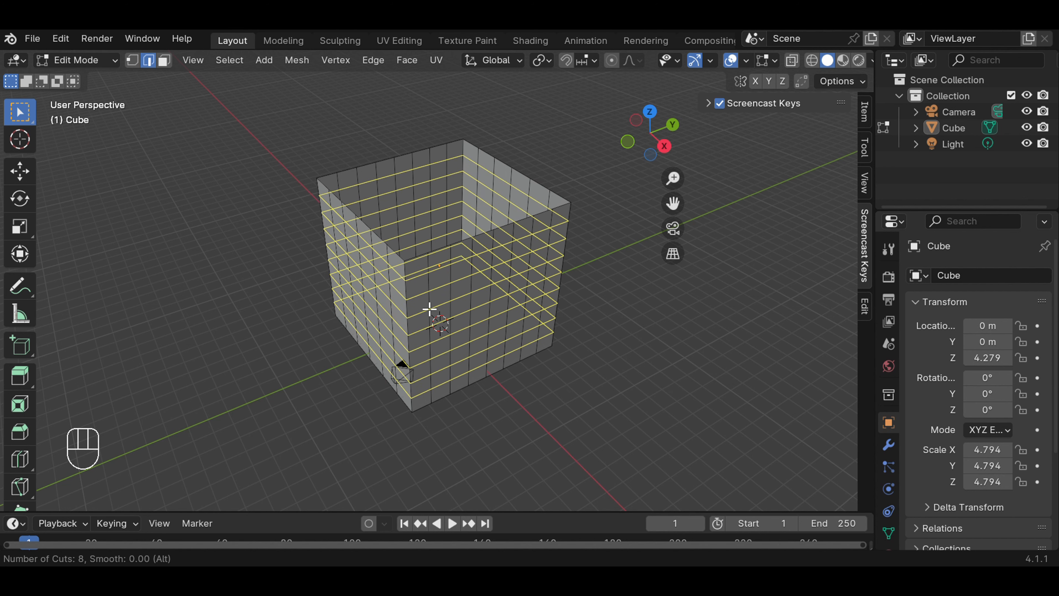
scroll(429, 309, "down", 1)
left_click(429, 309)
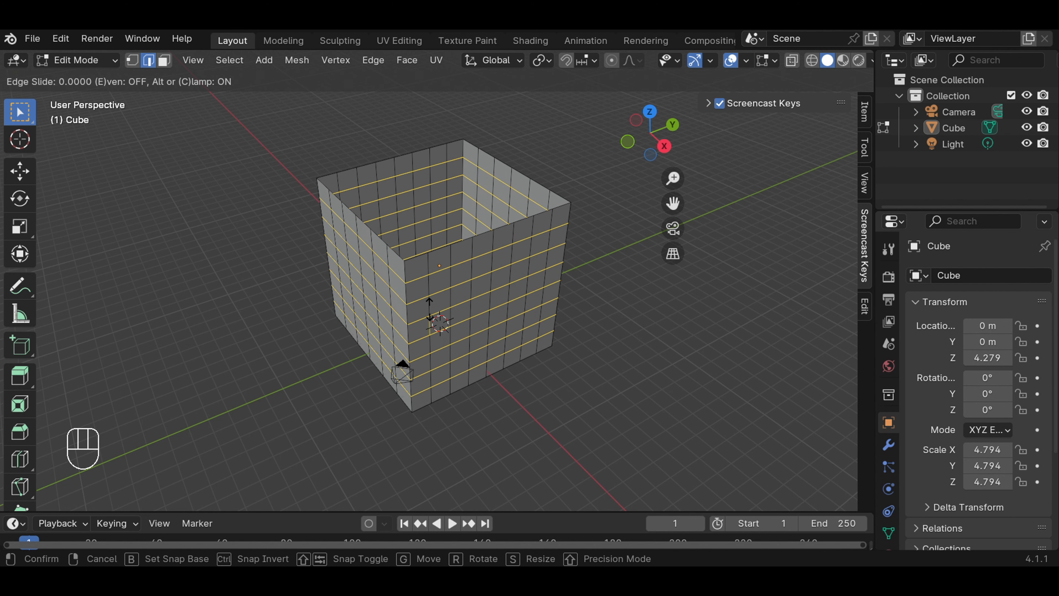
left_click(429, 310)
left_click(429, 309)
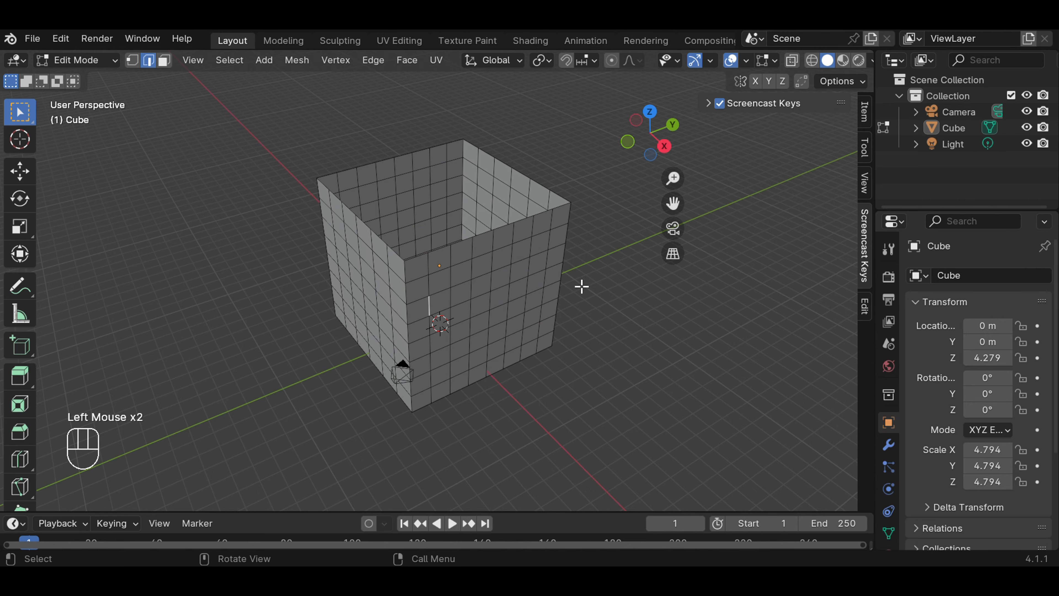
- Add a Subdivision Surface modifier to the box
mouse_move(581, 286)
middle_mouse_down()
mouse_move(567, 381)
mouse_move(563, 250)
mouse_move(311, 226)
mouse_move(625, 262)
mouse_move(584, 254)
mouse_move(586, 280)
middle_mouse_up()
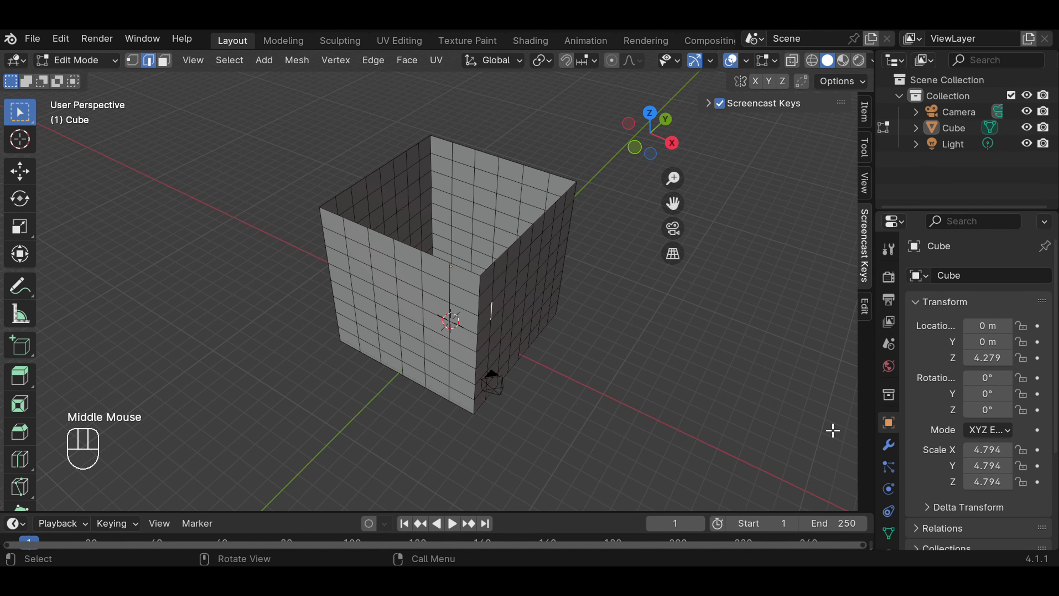
left_click(890, 446)
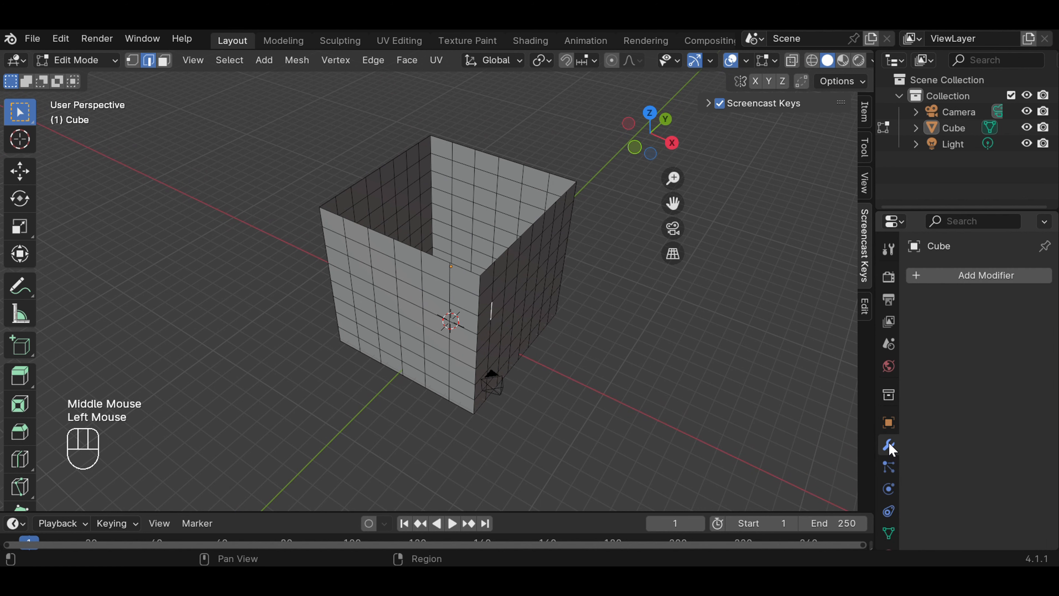
left_click(952, 278)
mouse_move(898, 342)
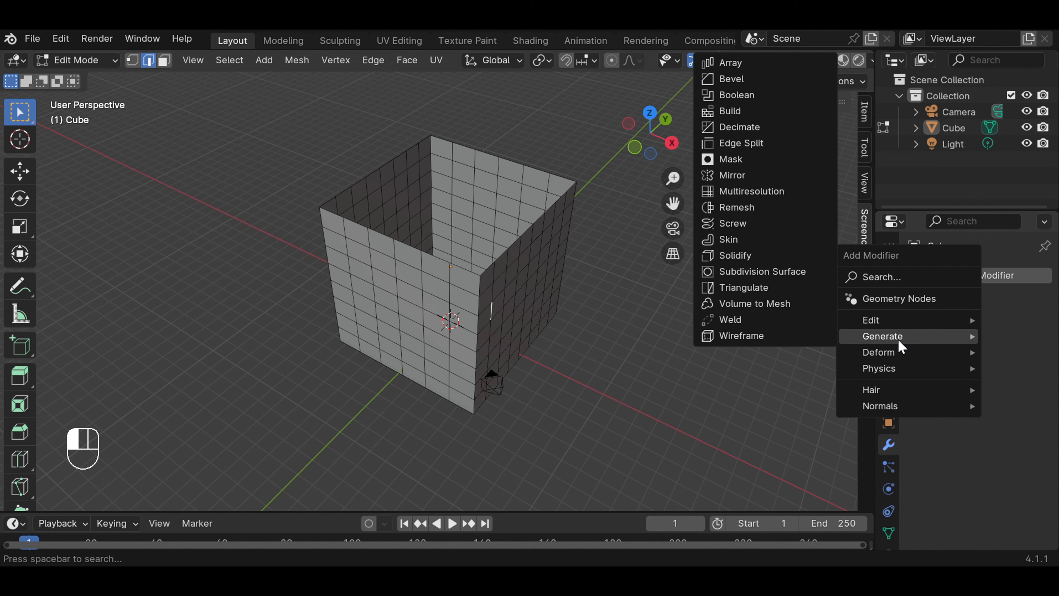
left_click(781, 283)
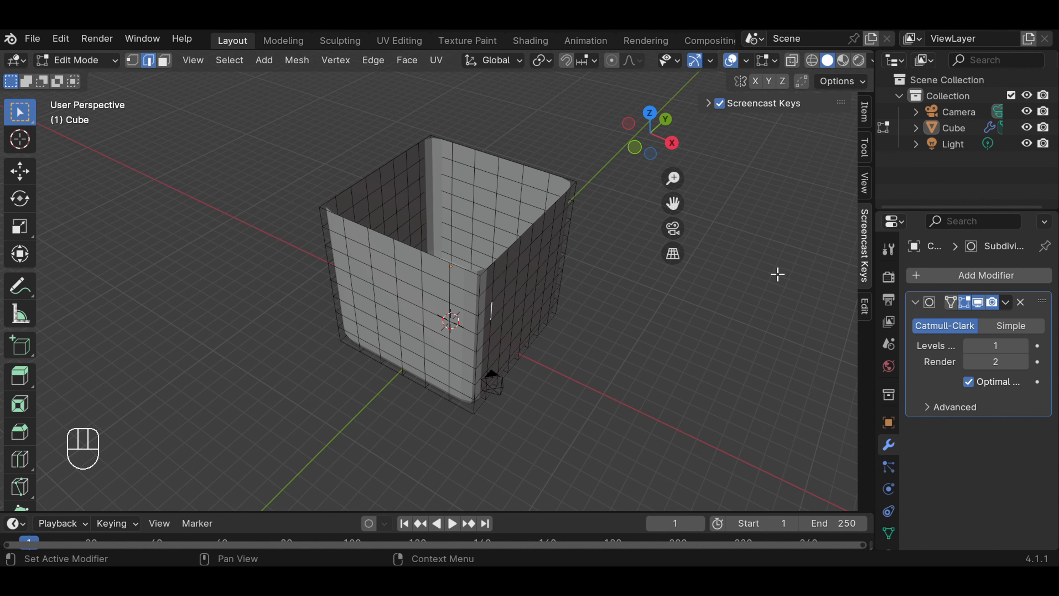
- Switch the box to Object Mode and set its Subdivision Surface viewport levels to 5
left_click(672, 327)
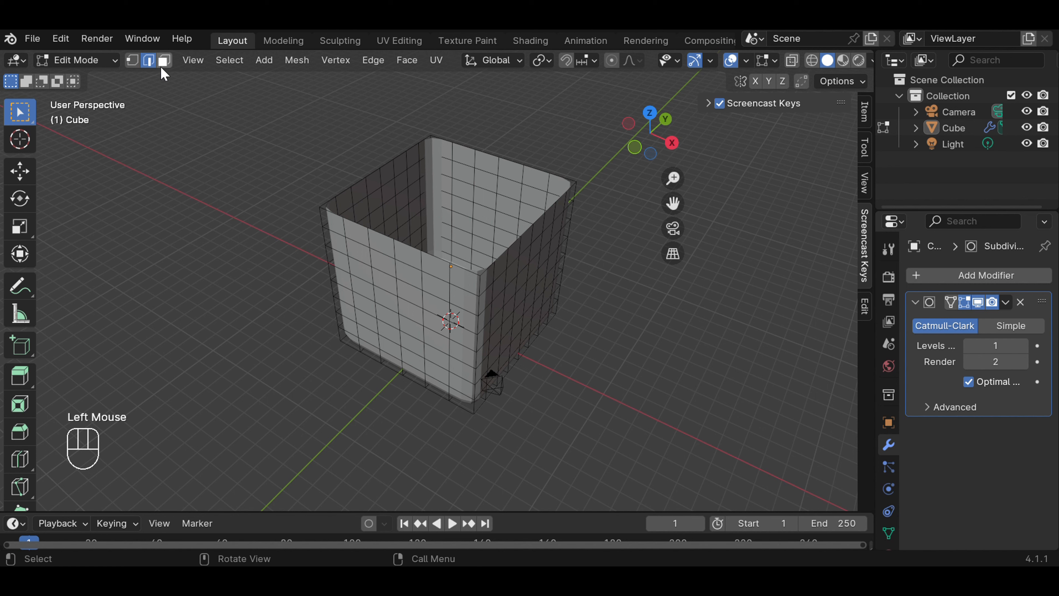
left_click(87, 60)
left_click(100, 78)
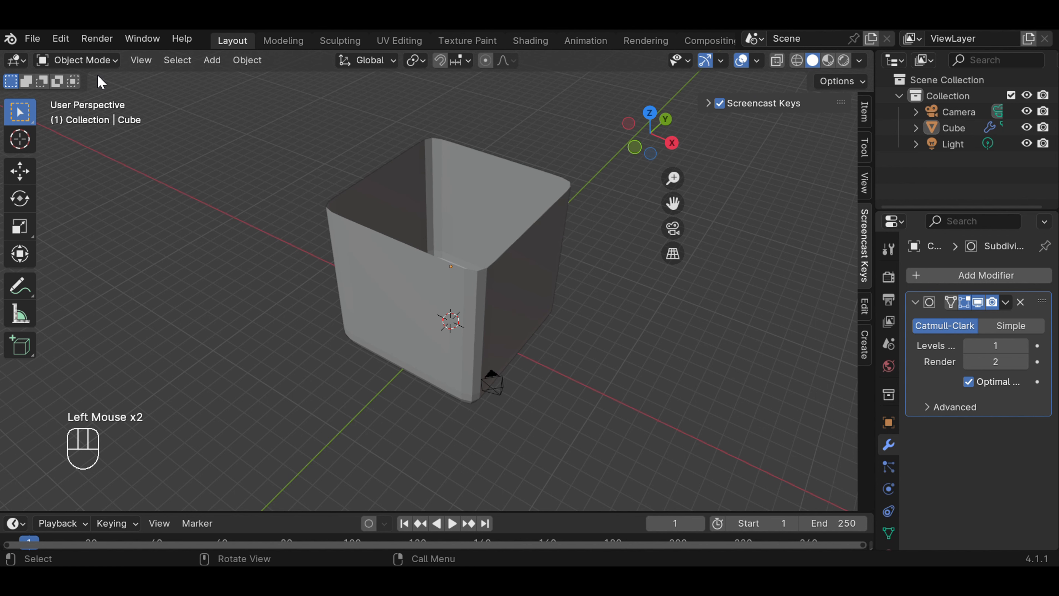
middle_click_drag(555, 320, 569, 292)
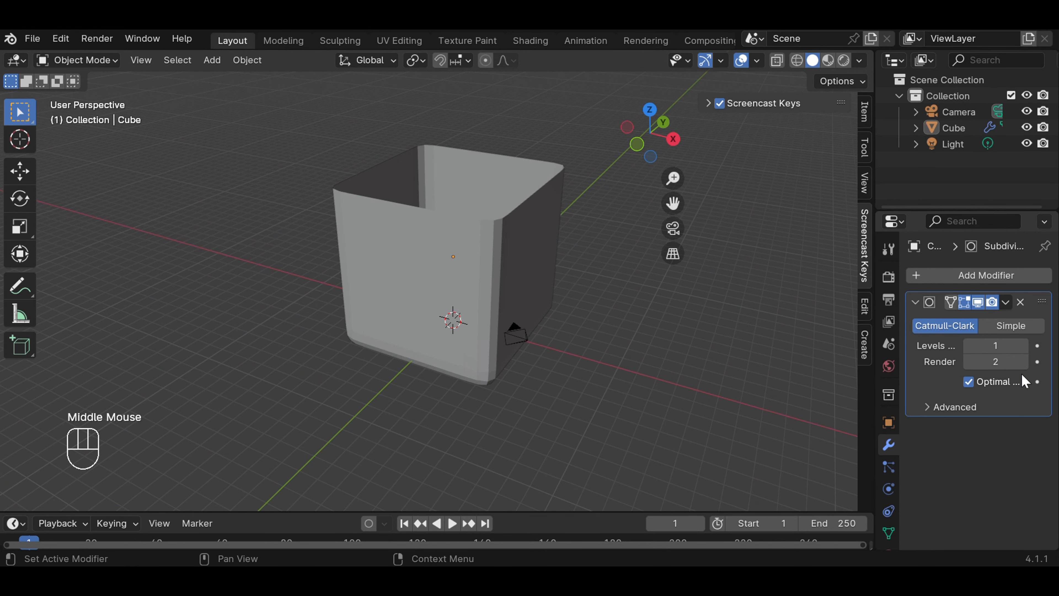
left_click(1024, 346)
left_click(1023, 346)
left_click(1024, 346)
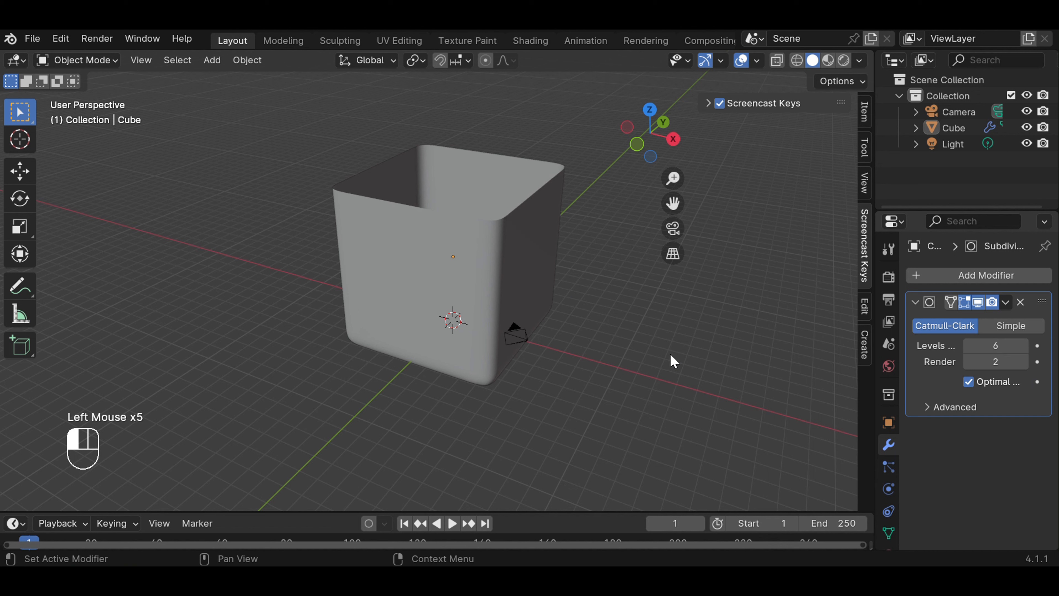
double_click(615, 321)
mouse_move(610, 307)
middle_mouse_down()
mouse_move(613, 371)
mouse_move(603, 374)
mouse_move(602, 262)
mouse_move(622, 241)
mouse_move(622, 316)
middle_mouse_up()
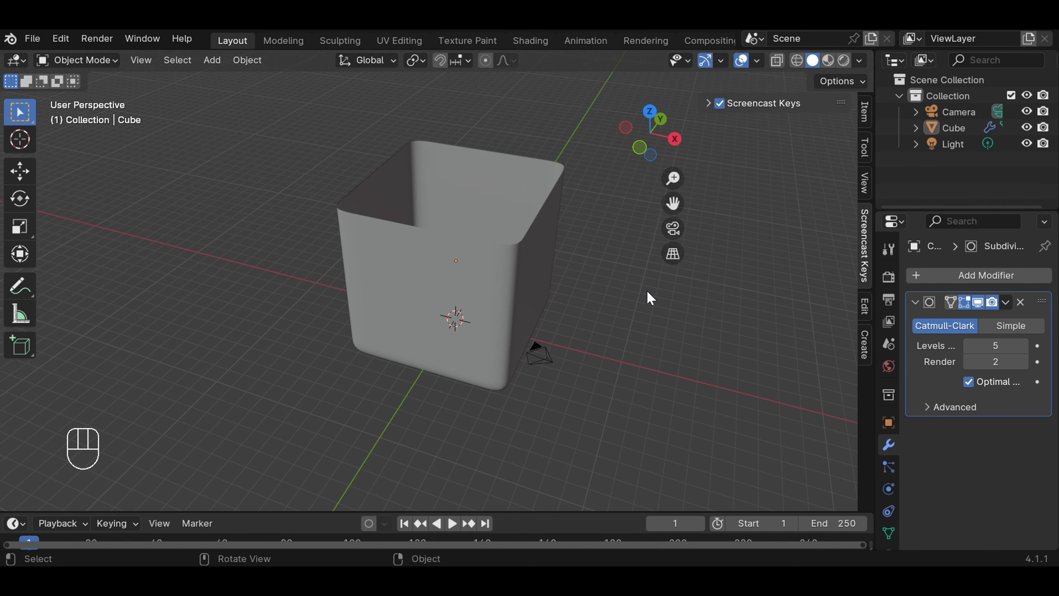
scroll(596, 288, "up", 3)
scroll(596, 283, "down", 2)
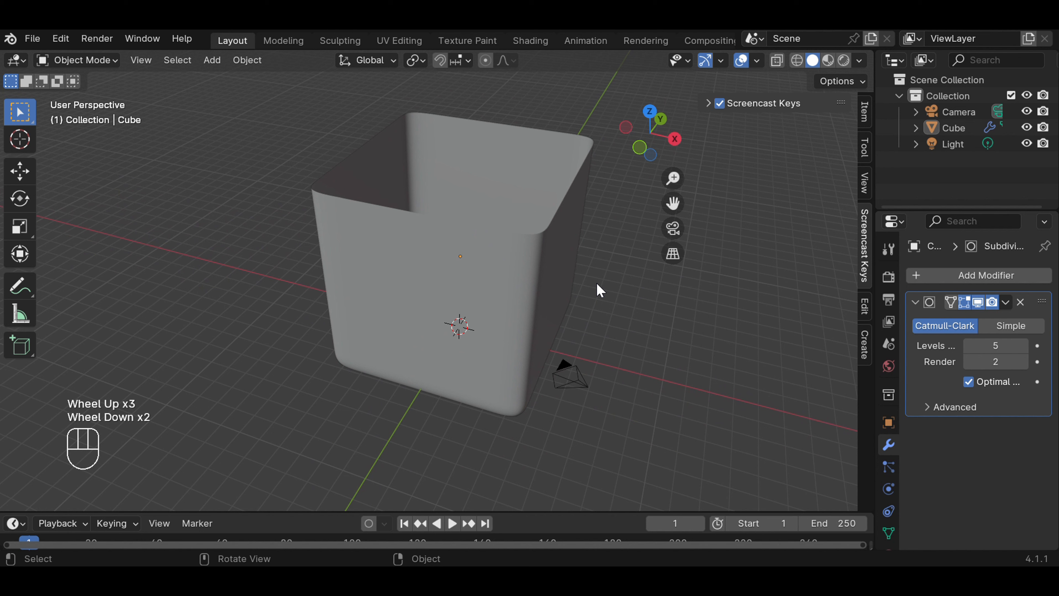
- Scale the box along the Z axis to about 0.58 of its height and clear the selection
left_click(502, 285)
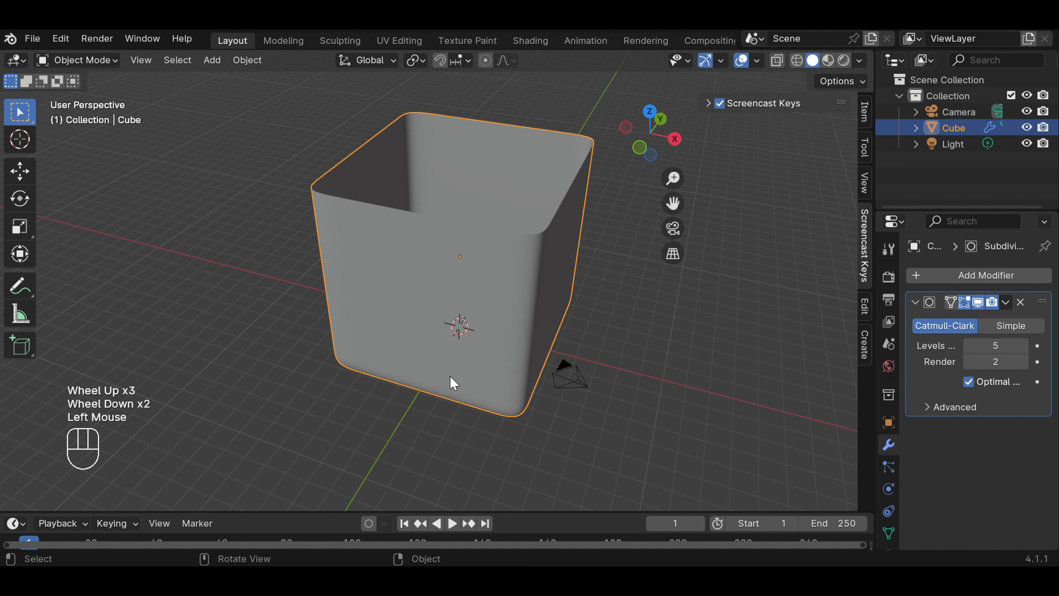
key("s")
key("s")
key("s")
key("s")
key("s")
key("s")
key("s")
key("s")
key("s")
key("s")
key("s")
key("s")
key("s")
key("s")
key("s")
key("s")
key("s")
key("s")
key("s")
key("s")
key("s")
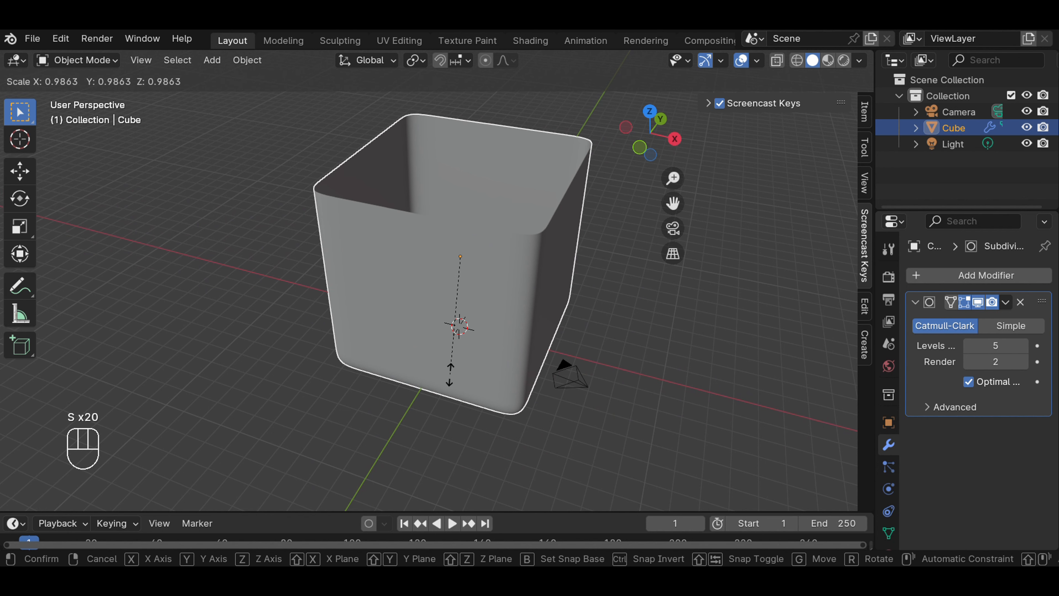
key("z")
key("z")
key("z")
key("z")
key("z")
key("z")
key("z")
key("z")
key("z")
key("z")
key("z")
key("z")
key("z")
key("z")
key("z")
key("z")
key("z")
key("z")
key("z")
key("z")
key("z")
key("z")
key("z")
key("z")
key("z")
key("z")
key("z")
key("z")
key("z")
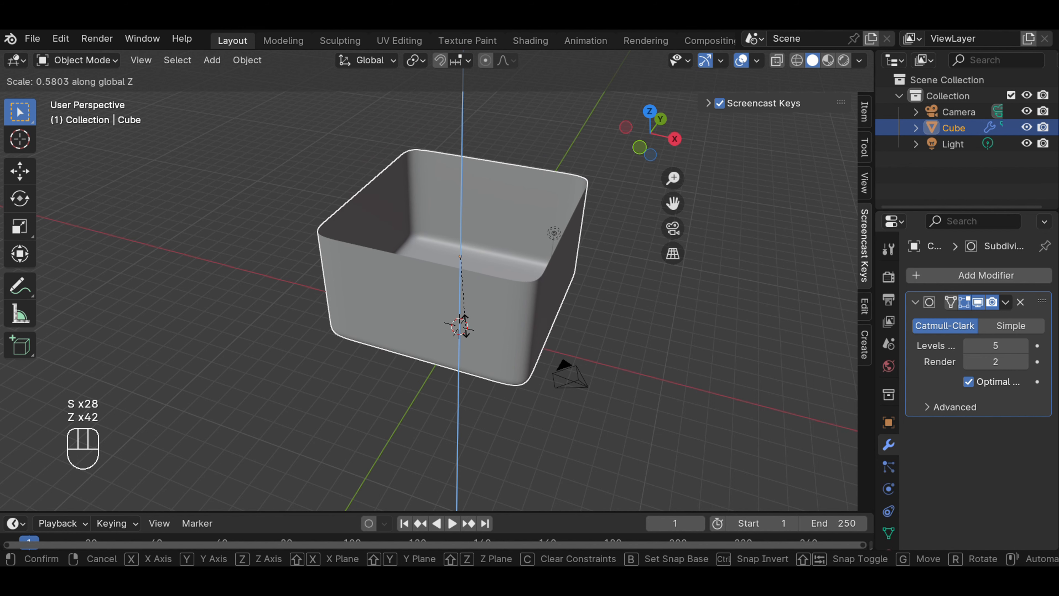
left_click(463, 326)
scroll(605, 338, "down", 2)
scroll(608, 339, "up", 1)
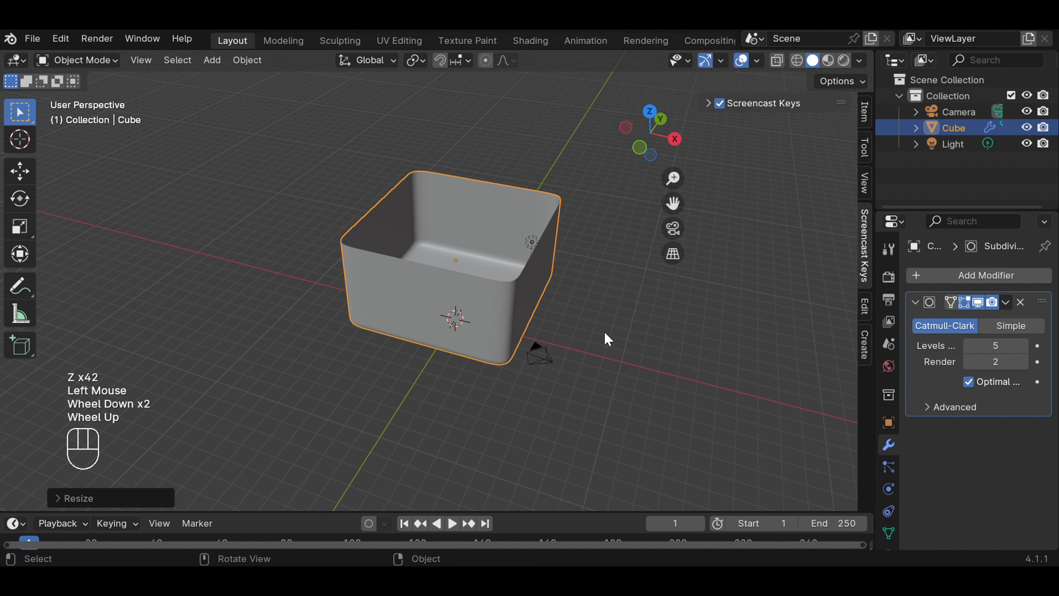
left_click(546, 324)
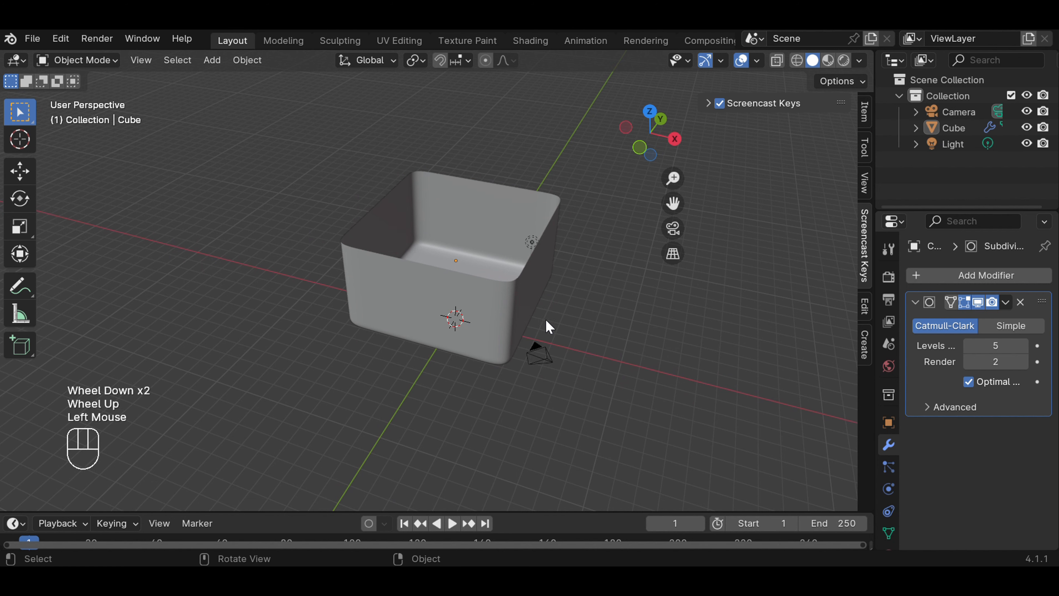
- Move the box about 13 m along the positive X axis, clear of the 3D cursor, and deselect it
left_click(512, 307)
left_click(513, 309)
key("g")
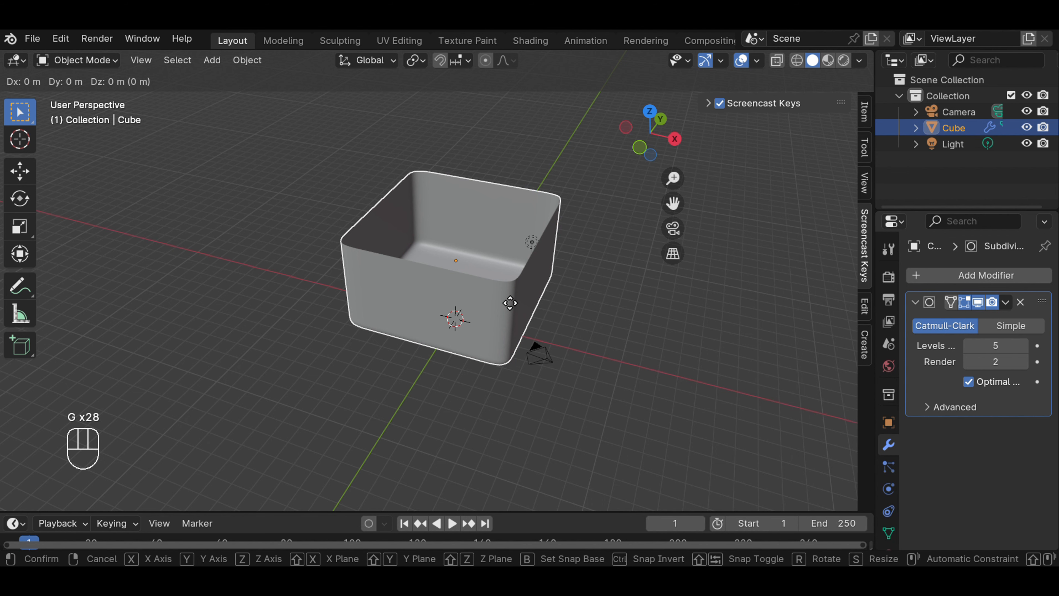
key("x")
key("x")
key("x")
key("x")
key("x")
key("x")
key("x")
key("x")
key("x")
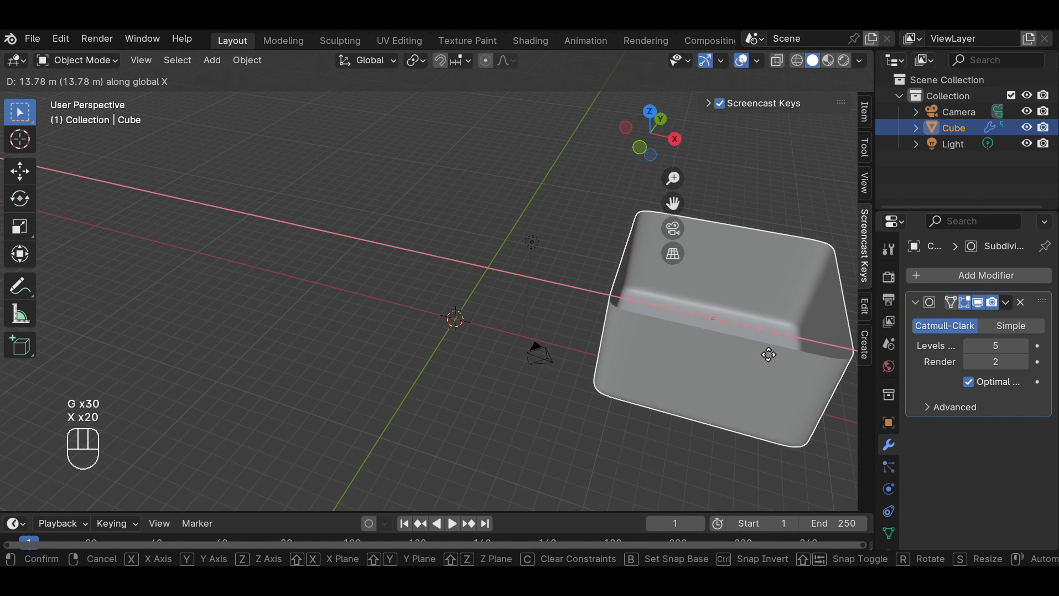
key("x")
key("x")
key("x")
key("x")
key("x")
key("x")
key("x")
left_click(752, 356)
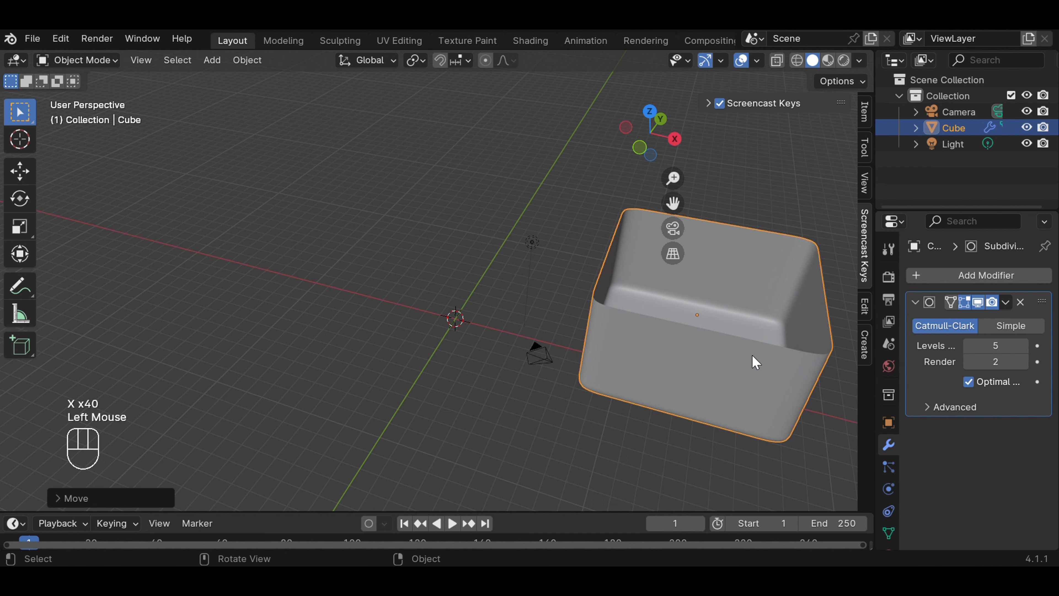
left_click(763, 181)
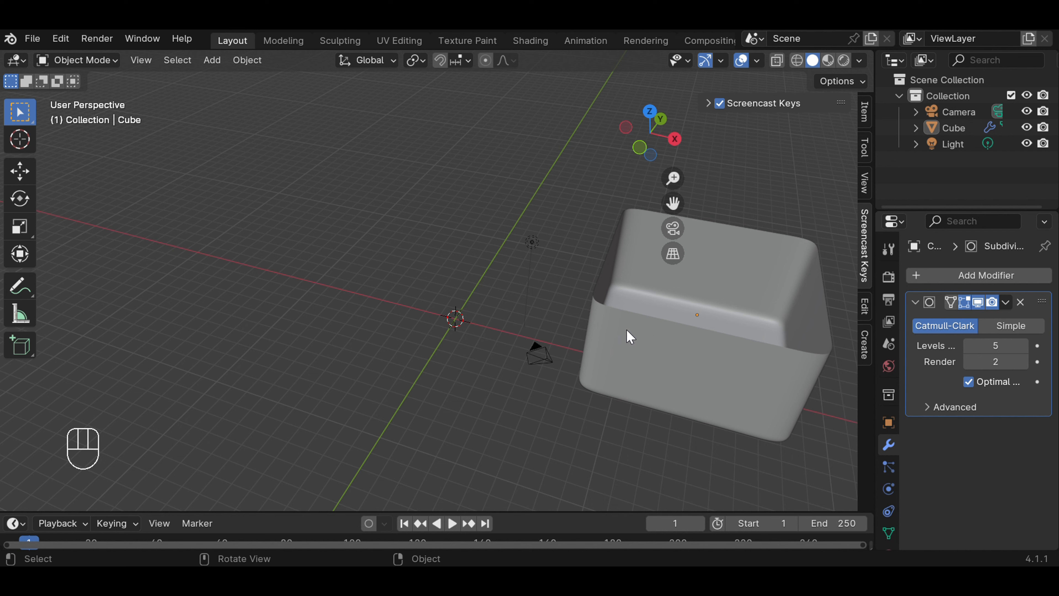
- Add a Celtic Links knot curve based on the active box
left_click(218, 65)
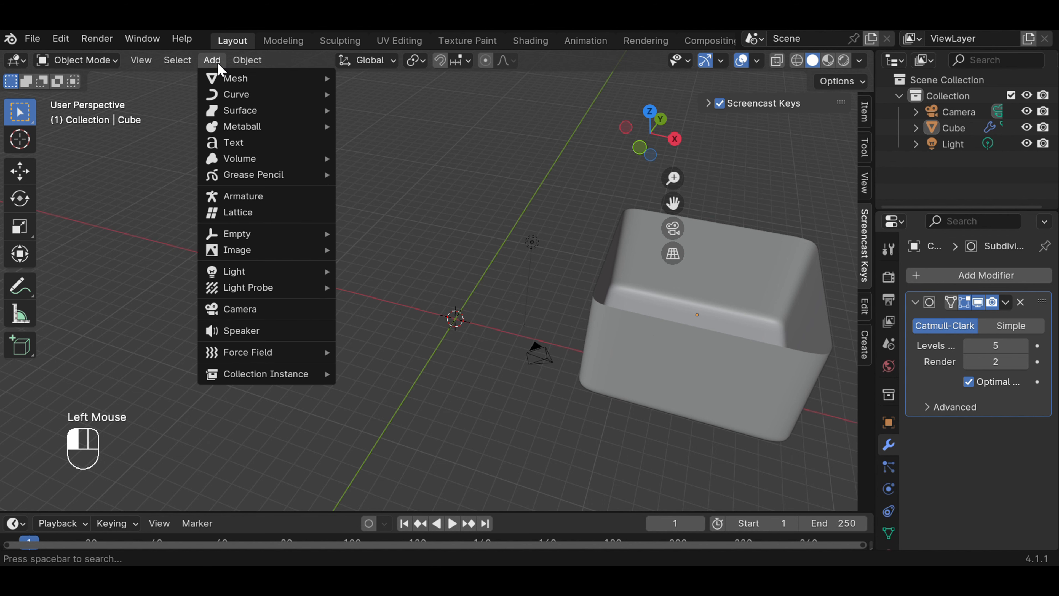
mouse_move(230, 100)
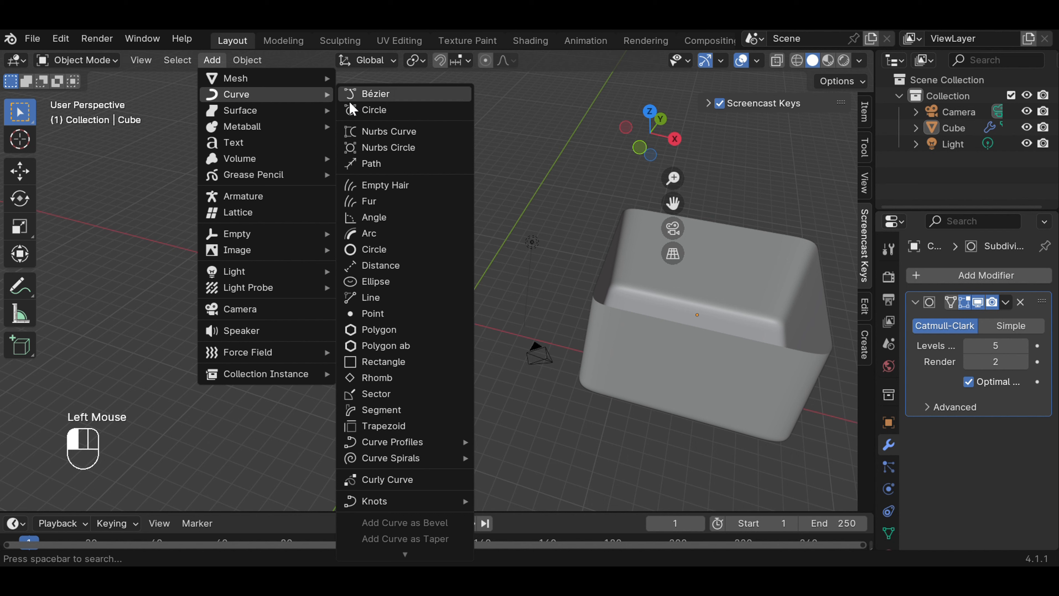
mouse_move(422, 503)
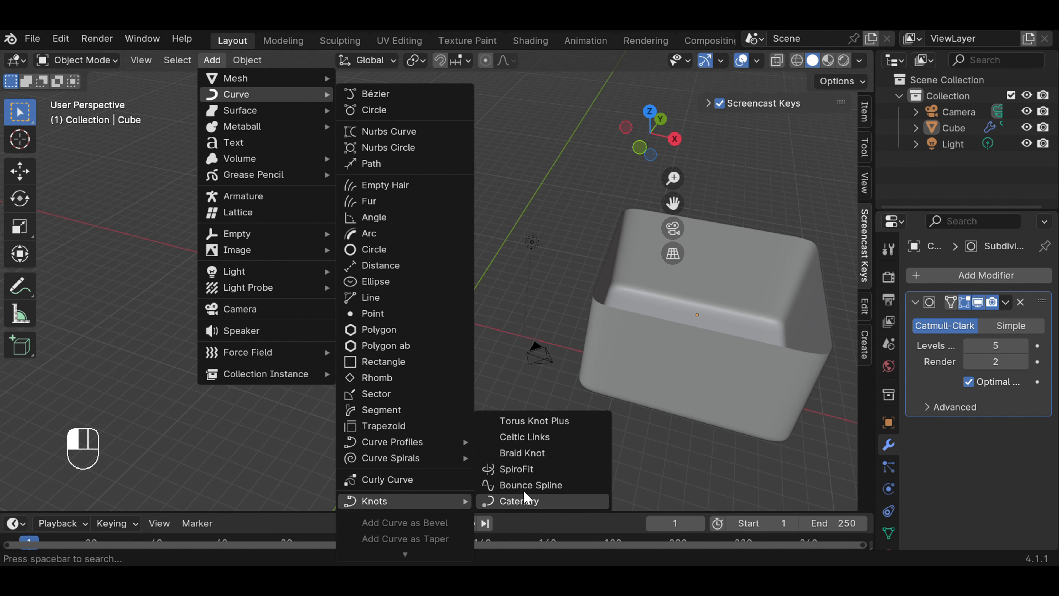
left_click(537, 439)
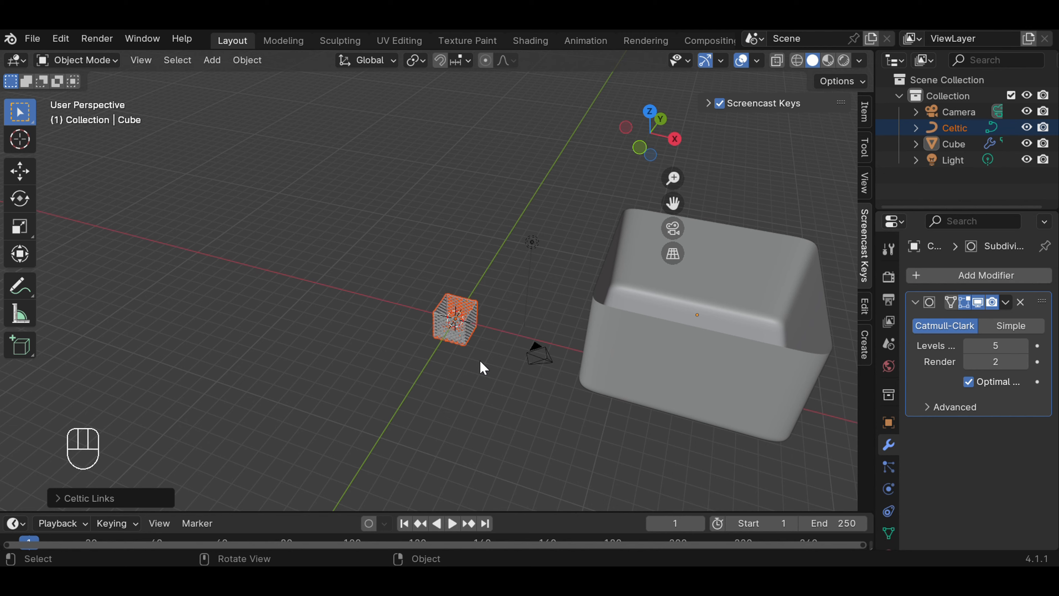
- Scale the Celtic Links basket up uniformly to roughly five times its size and deselect it
key("s")
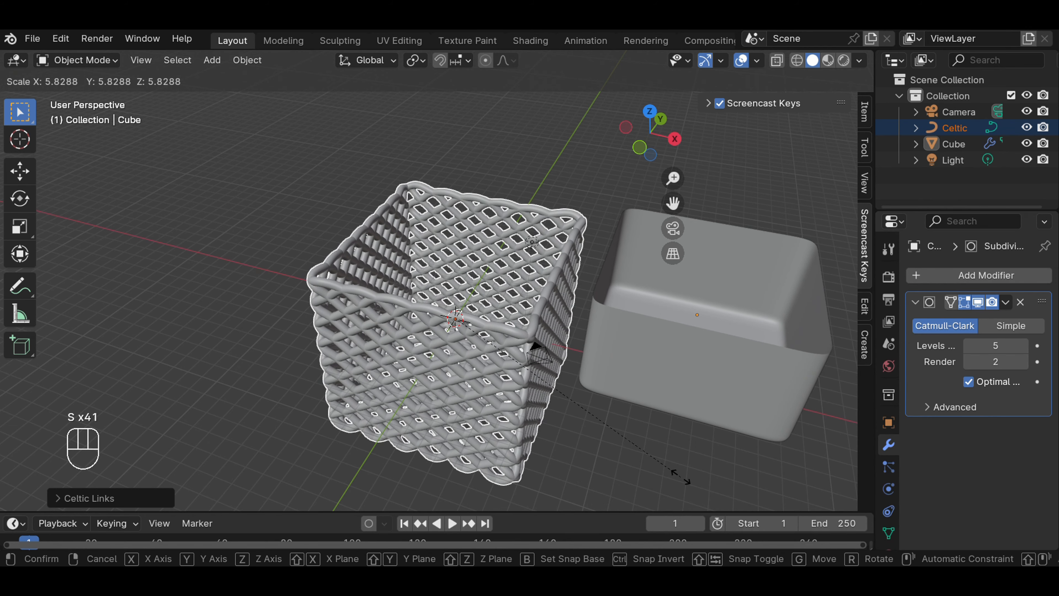
left_click(654, 468)
scroll(574, 401, "down", 2)
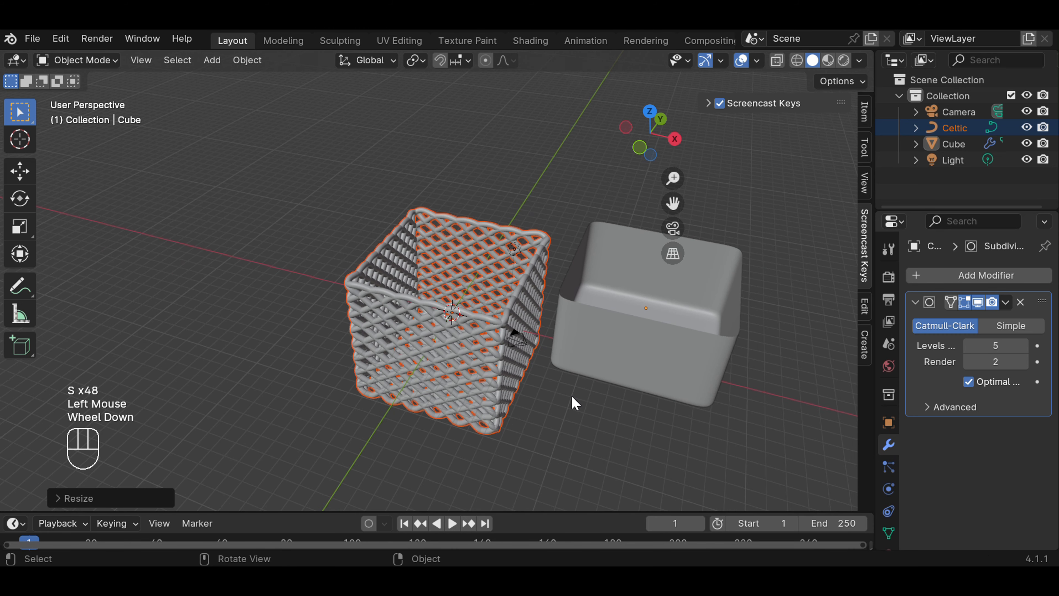
left_click(634, 434)
- Convert the Celtic Links curve to a mesh and clear the selection
left_click(464, 335)
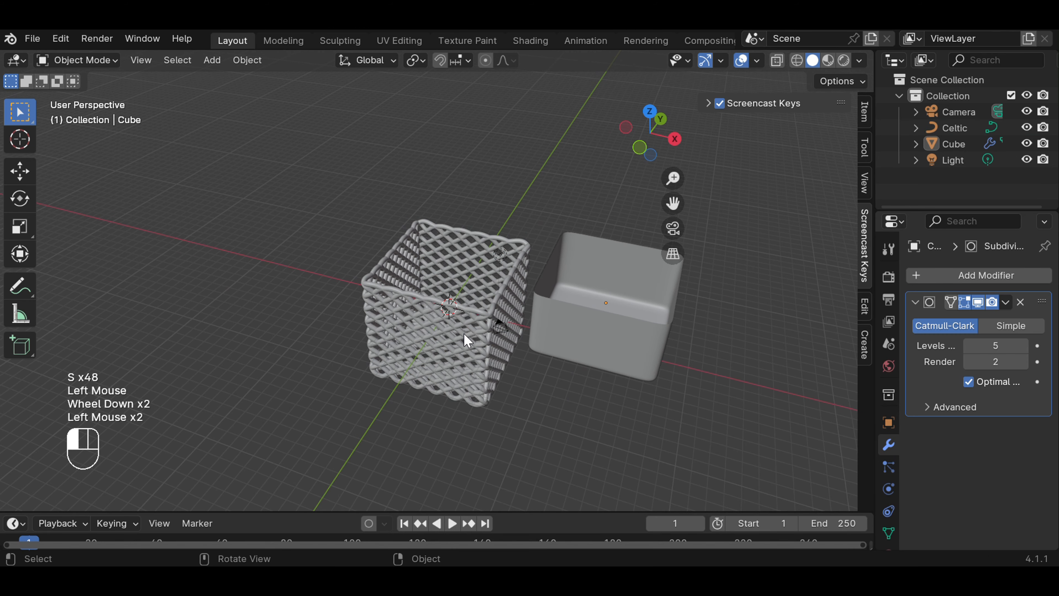
right_click(463, 334)
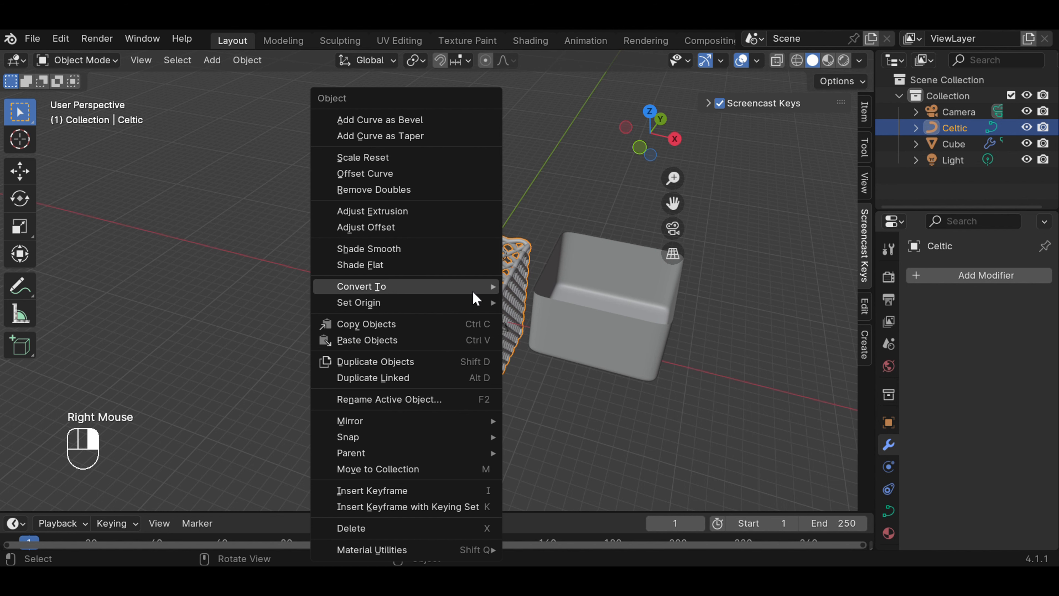
mouse_move(476, 294)
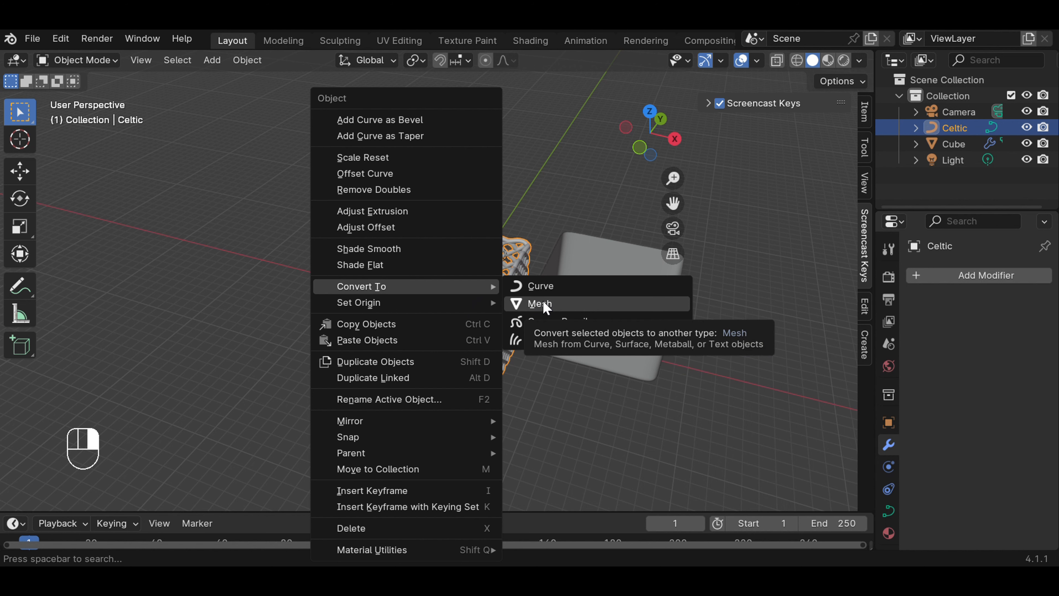
left_click(547, 307)
left_click(673, 404)
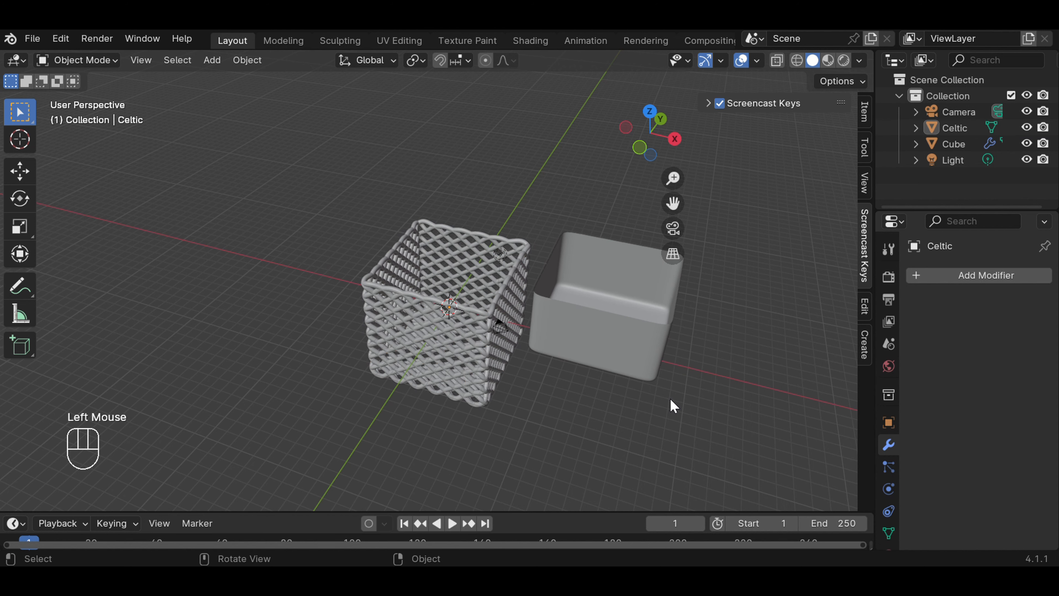
- Move the smooth box about 27 m along the negative X axis to the opposite side of the woven basket
left_click(606, 332)
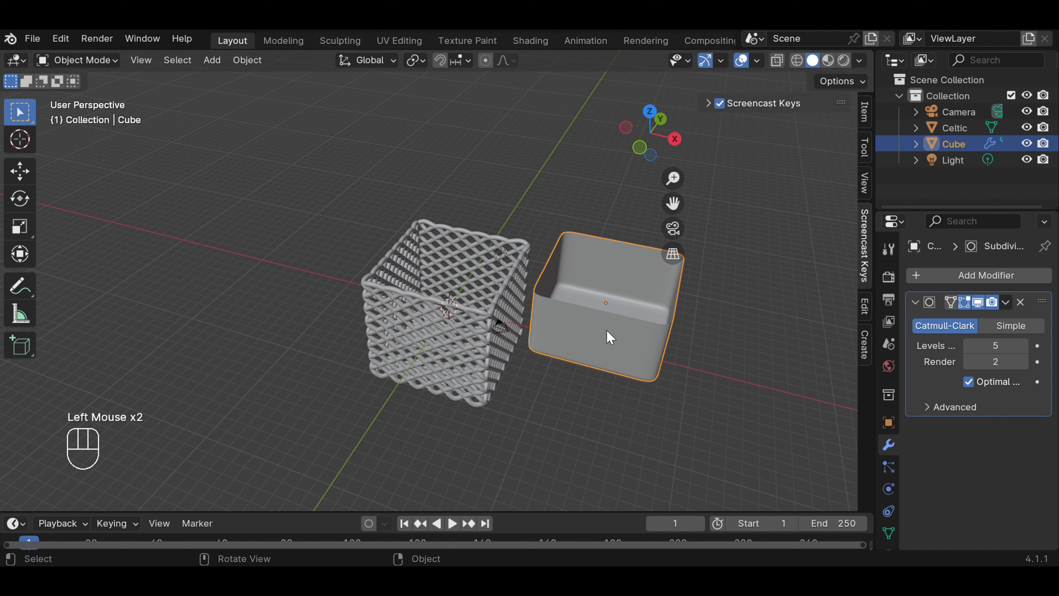
key("g")
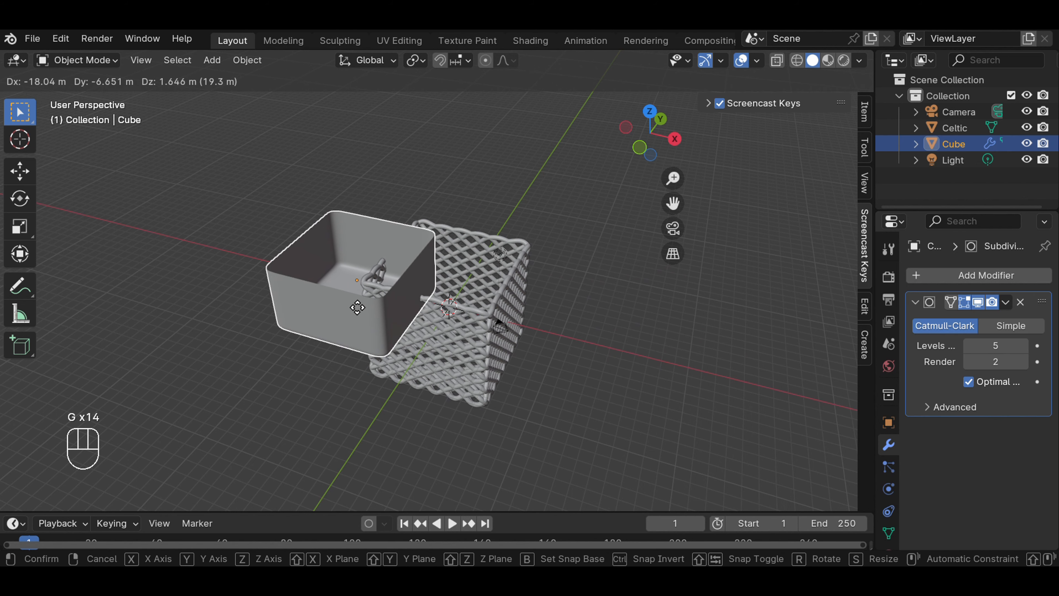
key("x")
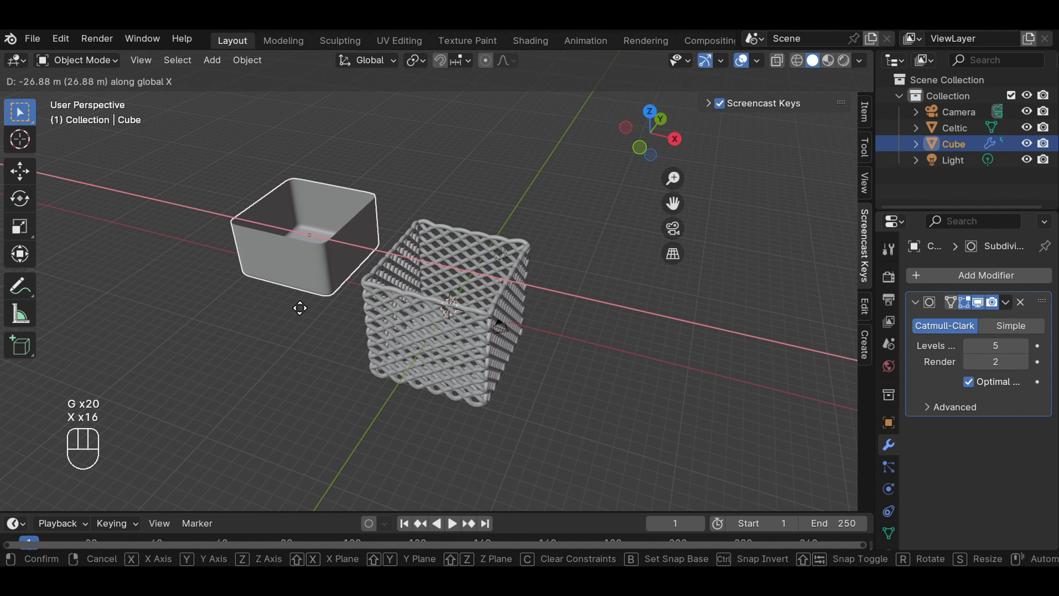
left_click(300, 308)
middle_click_drag(552, 357, 587, 339)
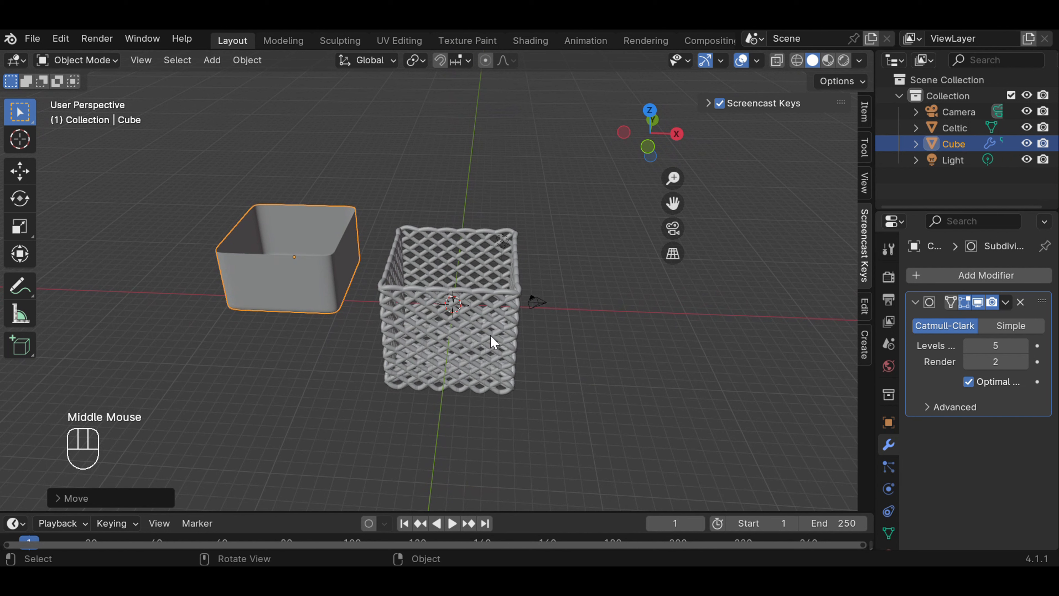
- Raise the woven basket along the Z axis so its base sits near the ground grid
left_click(482, 334)
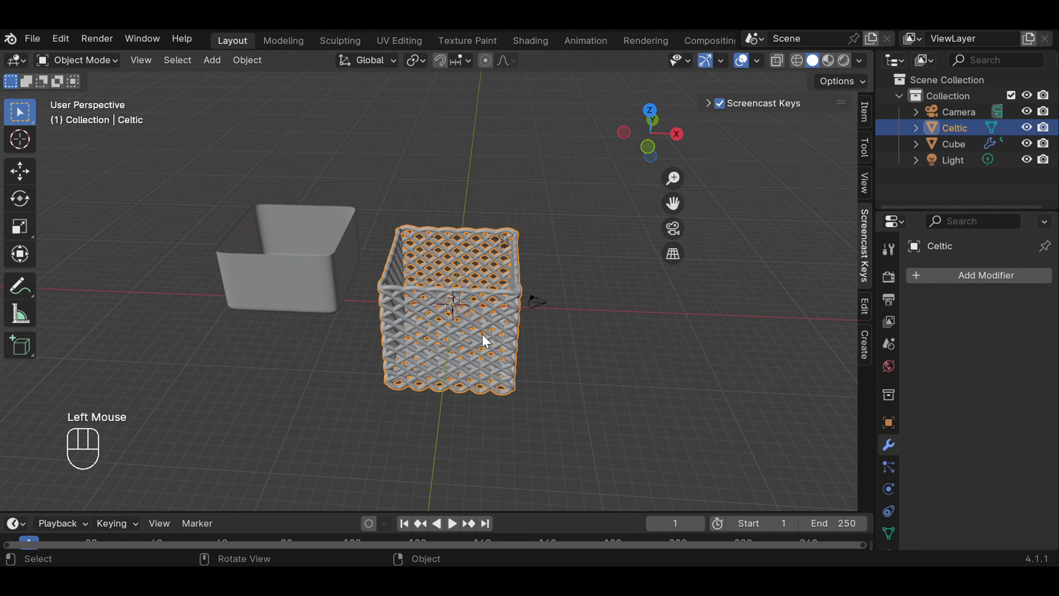
key("g")
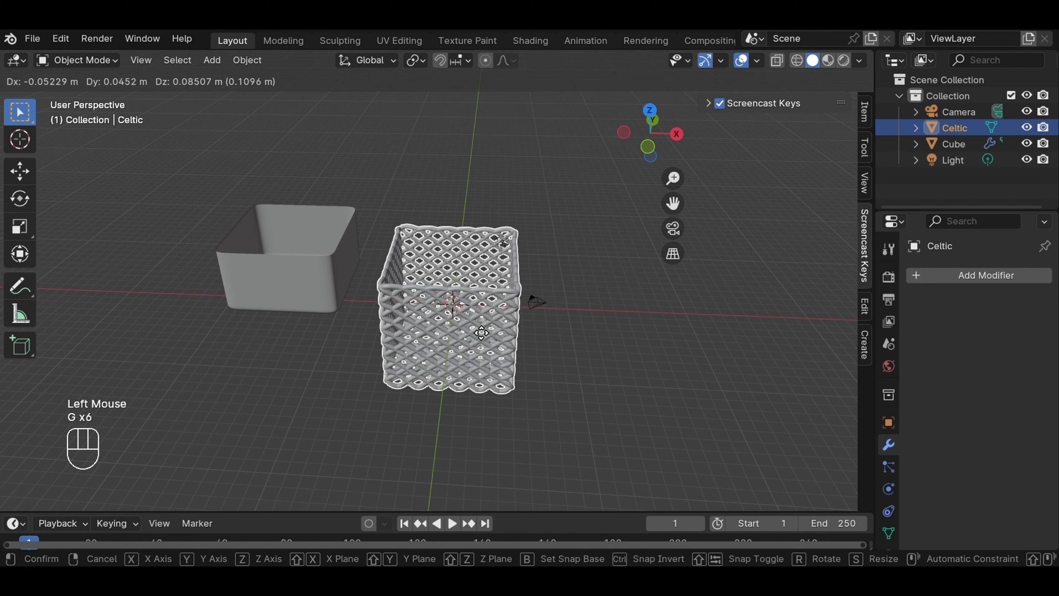
key("z")
key("z")
key("z")
key("z")
key("z")
key("z")
key("z")
key("z")
left_click(480, 300)
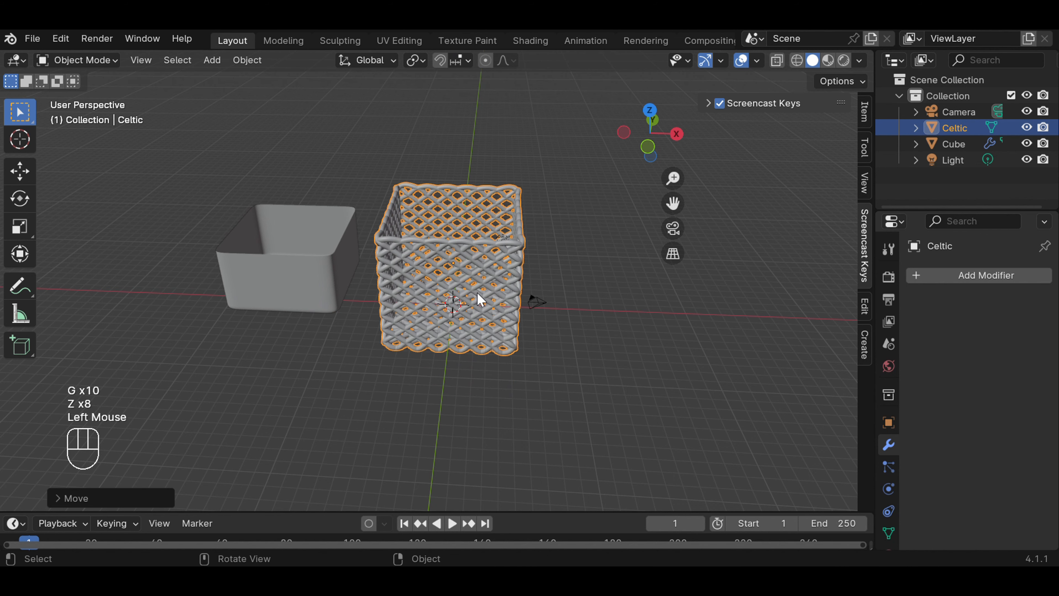
- Move the woven basket about 6.5 m along the positive X axis, away from the smooth box, and clear the selection
key("g")
key("g")
key("g")
key("g")
key("g")
key("x")
key("x")
key("x")
key("x")
key("x")
key("x")
key("x")
key("x")
key("x")
key("x")
key("x")
key("x")
key("x")
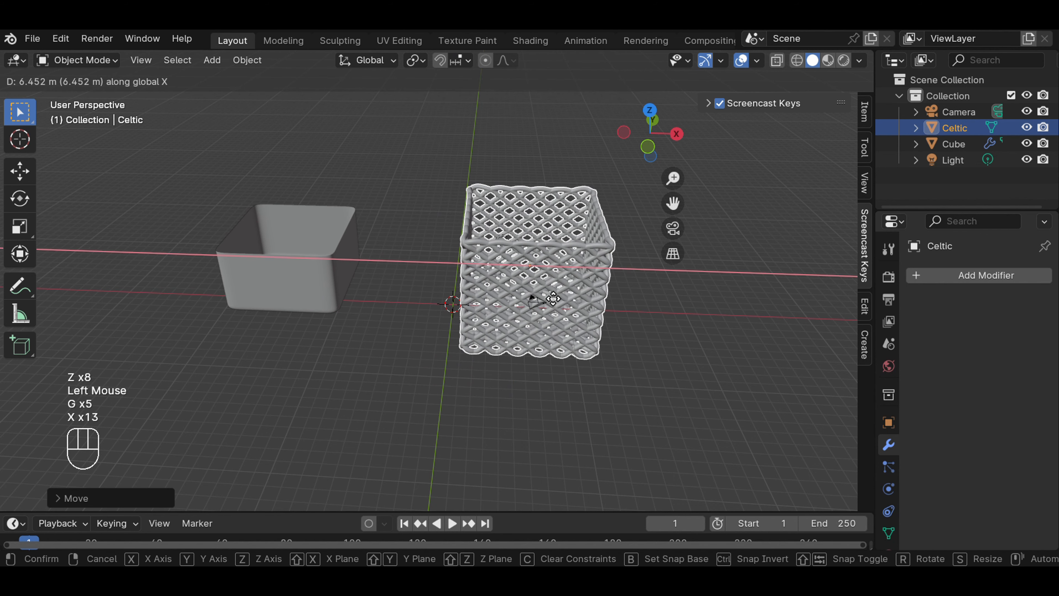
left_click(554, 299)
left_click(644, 307)
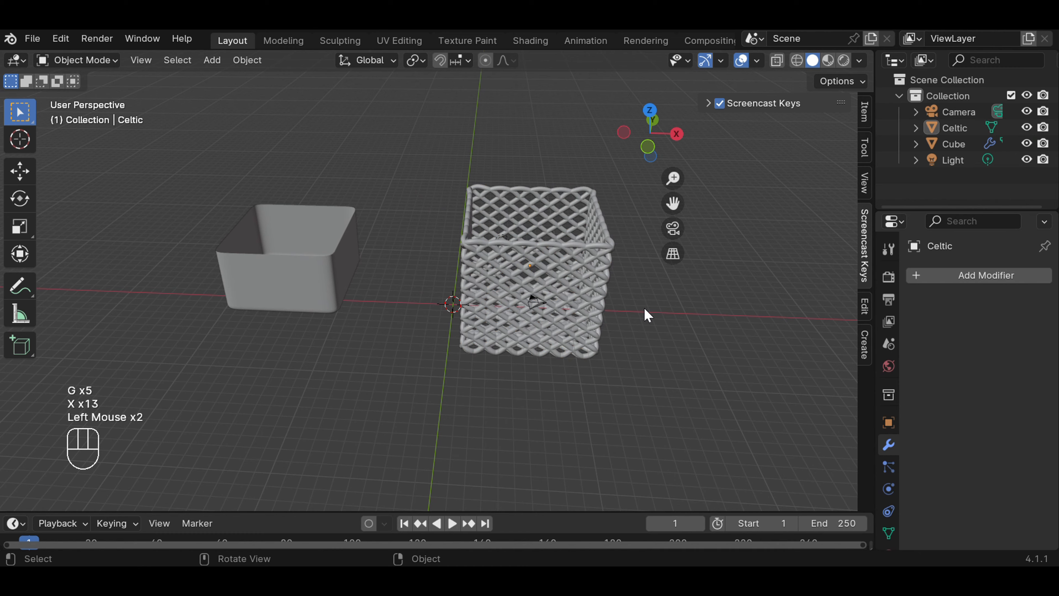
mouse_move(644, 307)
middle_mouse_down()
mouse_move(641, 356)
mouse_move(646, 315)
middle_mouse_up()
scroll(587, 294, "up", 1)
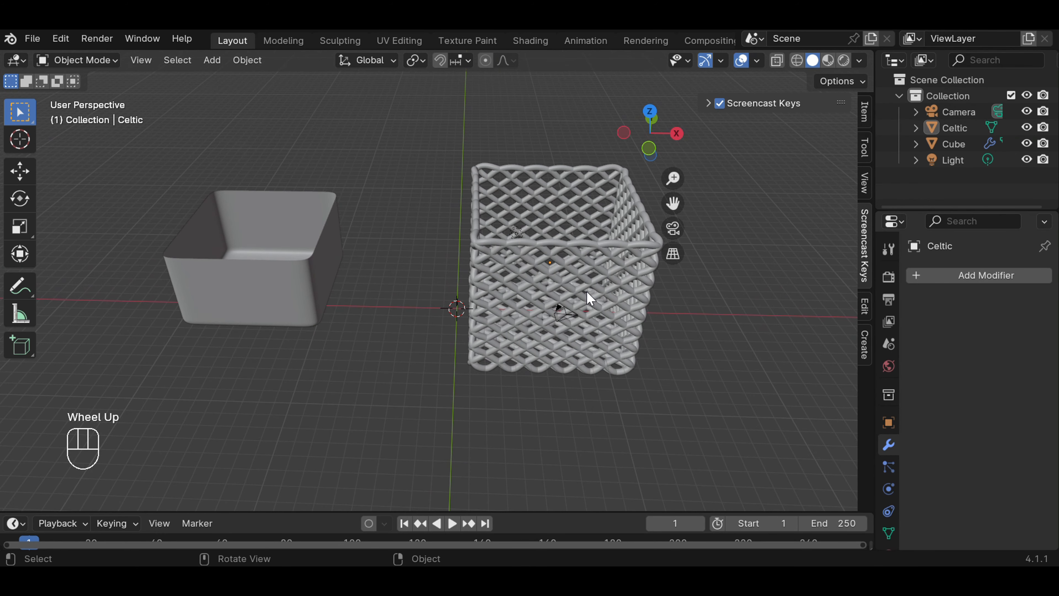
- Duplicate the woven basket and place the copy about 16 m away, in front of it toward positive X
scroll(586, 291, "down", 1)
left_click(566, 293)
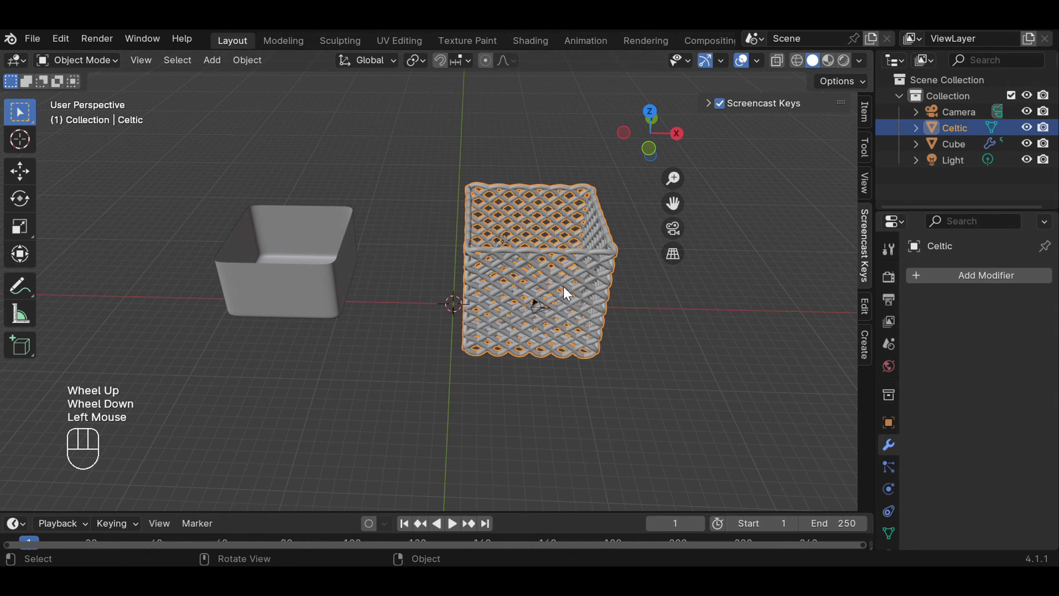
key("shift")
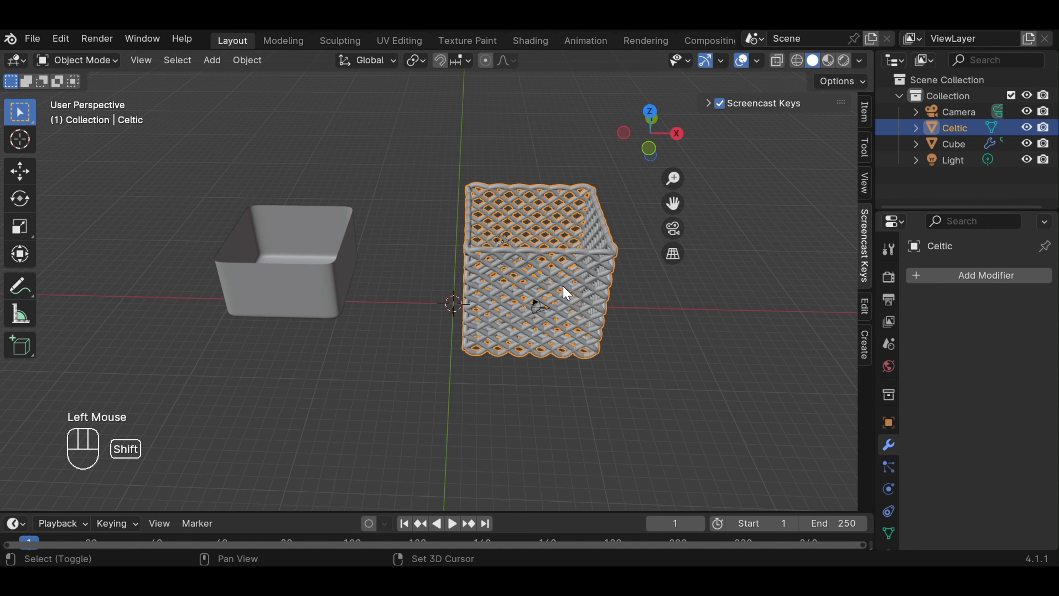
key("shift+d")
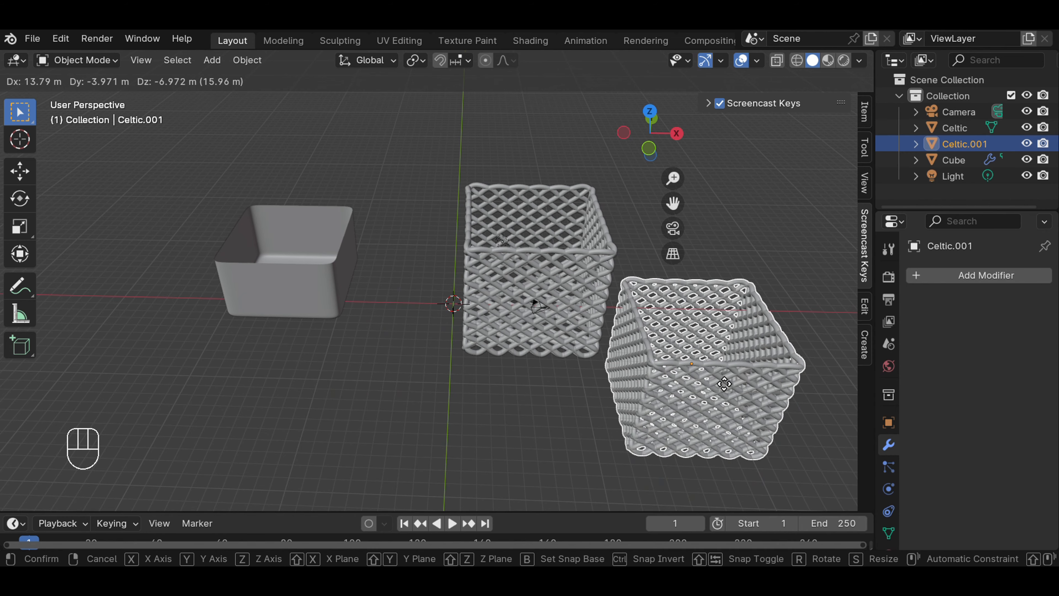
left_click(724, 384)
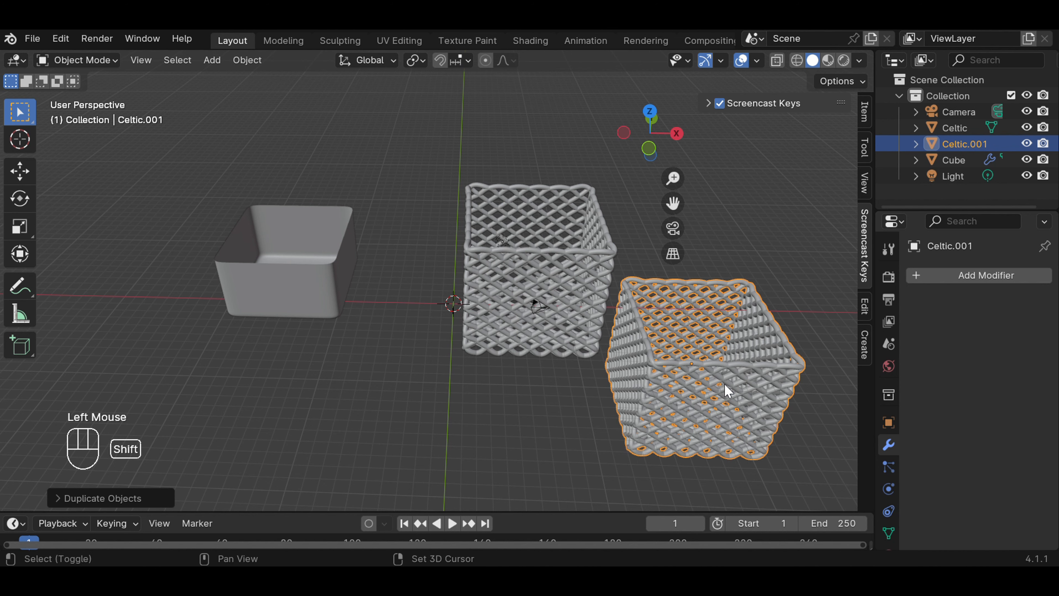
- Duplicate the front basket, place the new copy beside it toward negative X, and clear the selection
key("shift+d")
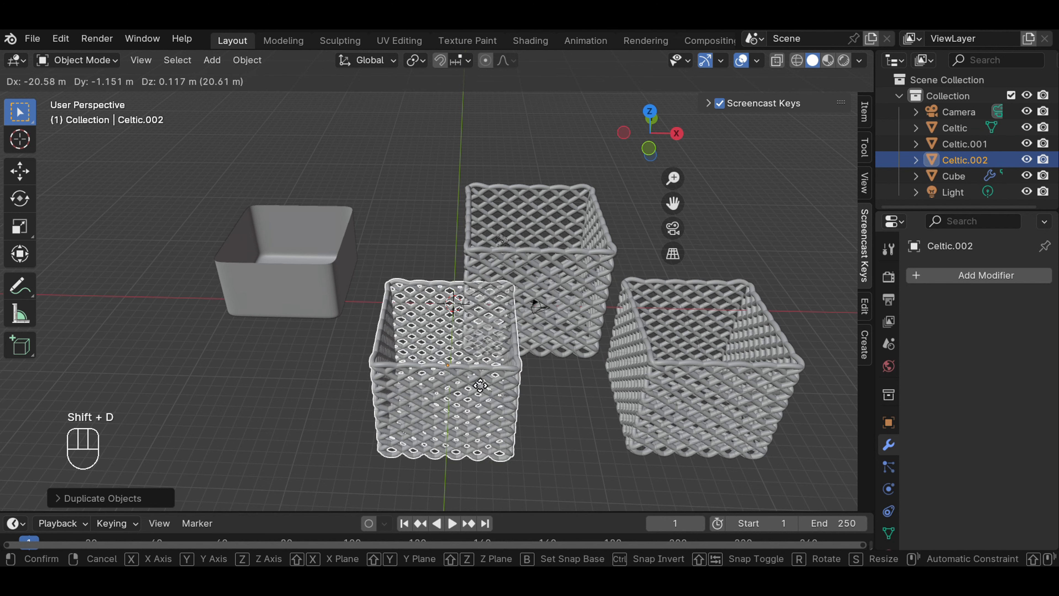
left_click(464, 395)
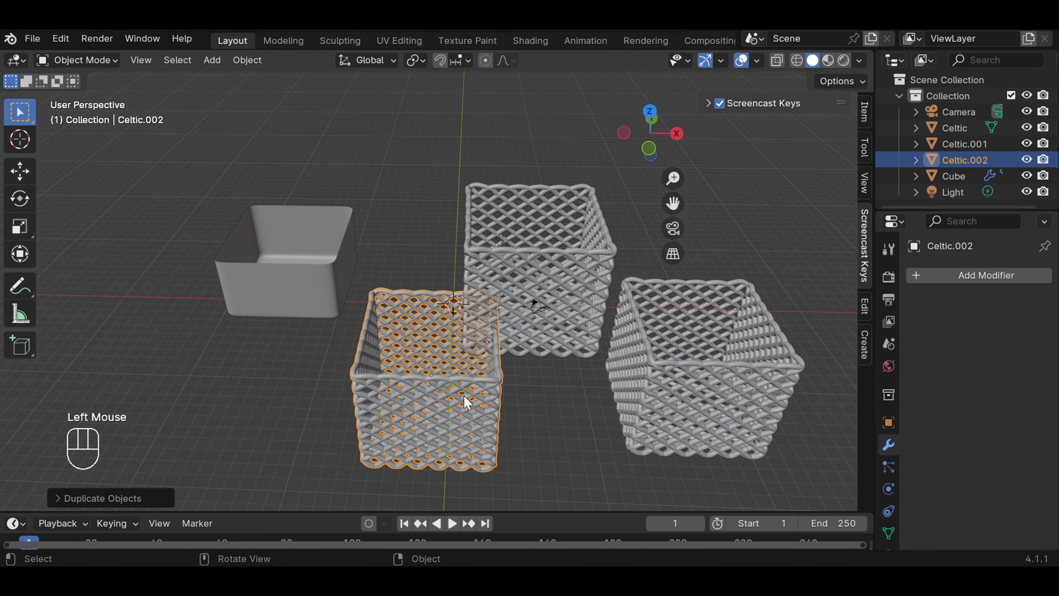
left_click(596, 412)
- Hide the floor grid and the X and Y axis lines in the viewport overlays
mouse_move(596, 413)
middle_mouse_down()
mouse_move(593, 235)
mouse_move(584, 396)
middle_mouse_up()
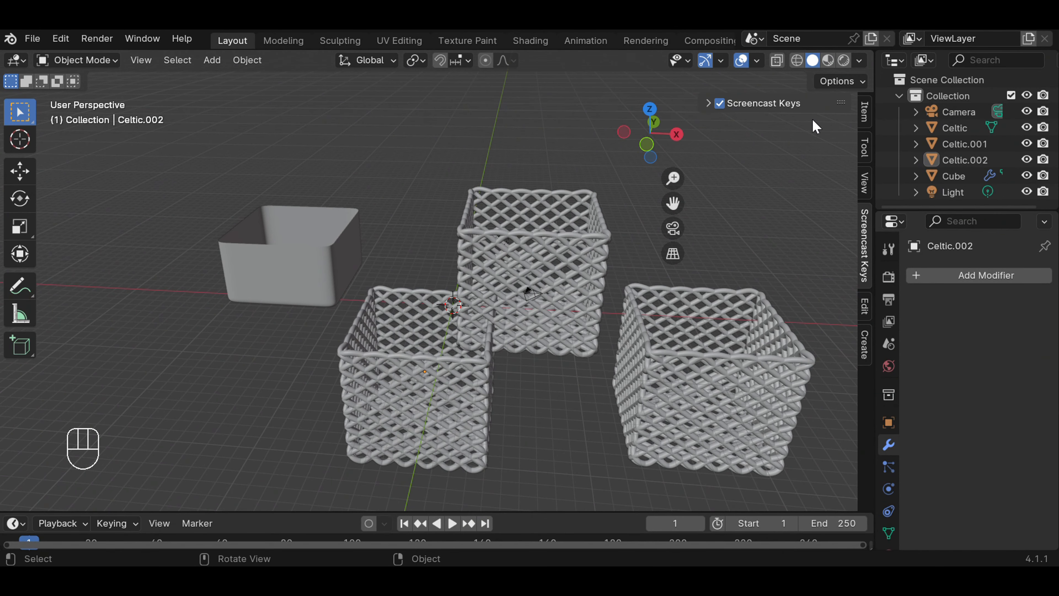
left_click(756, 60)
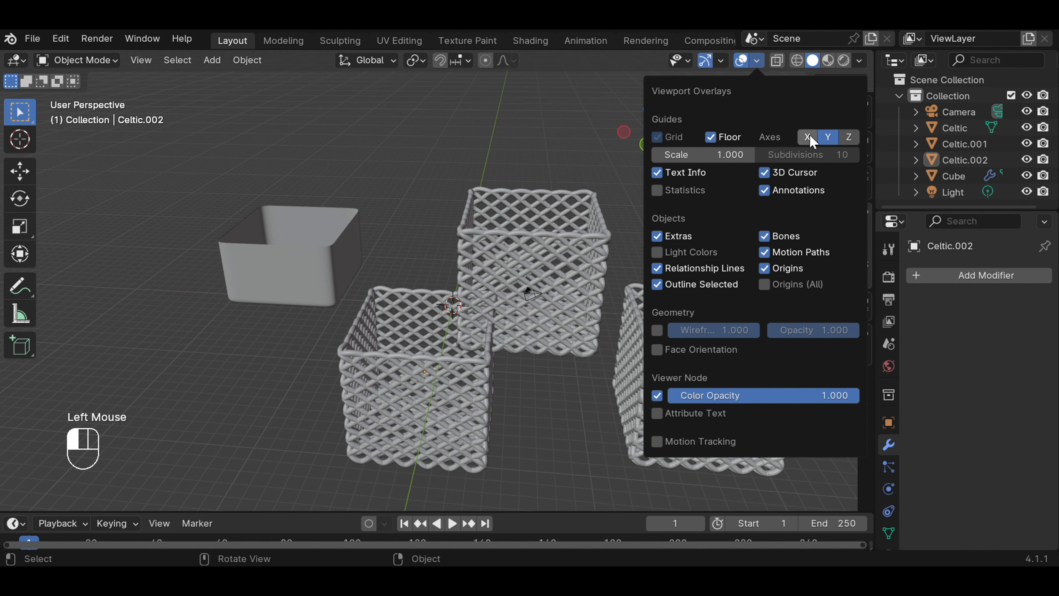
left_click(828, 136)
left_click(711, 138)
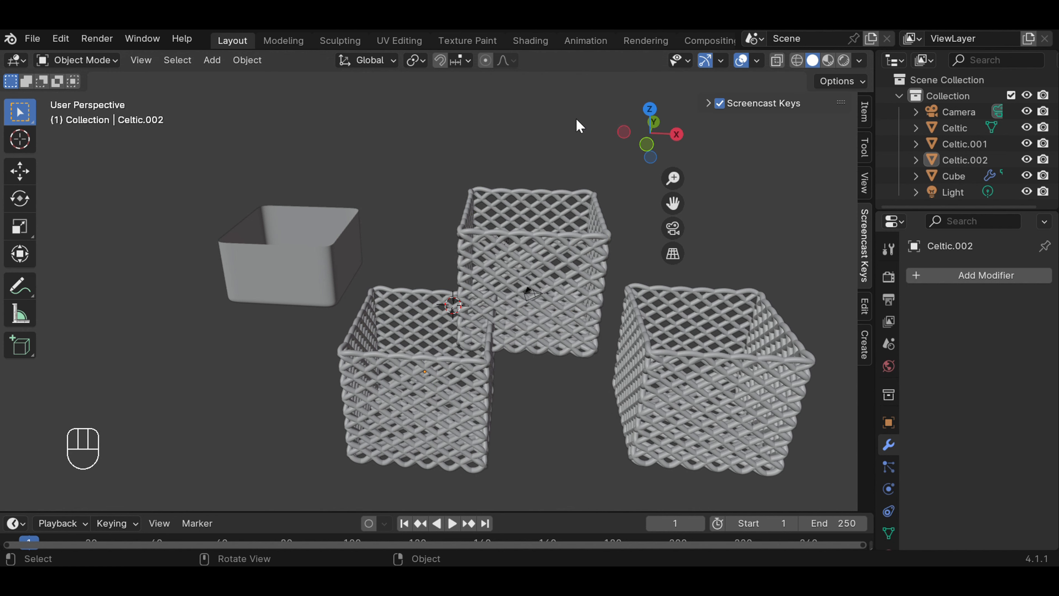
- Move the rear woven basket about 2 m toward negative X and slightly upward, behind the two front baskets
scroll(580, 126, "down", 1)
left_click(553, 292)
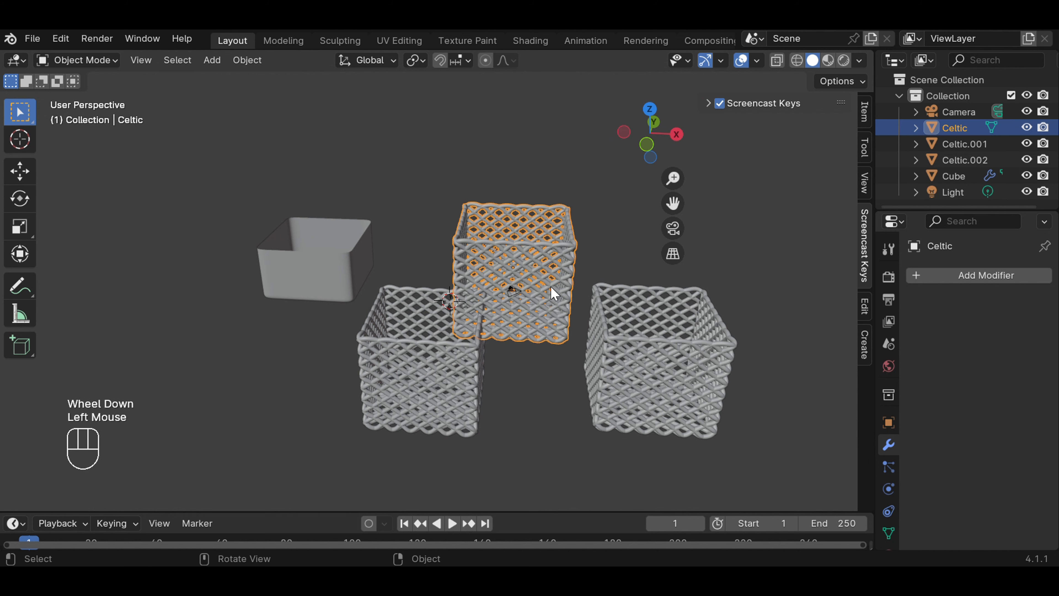
key("g")
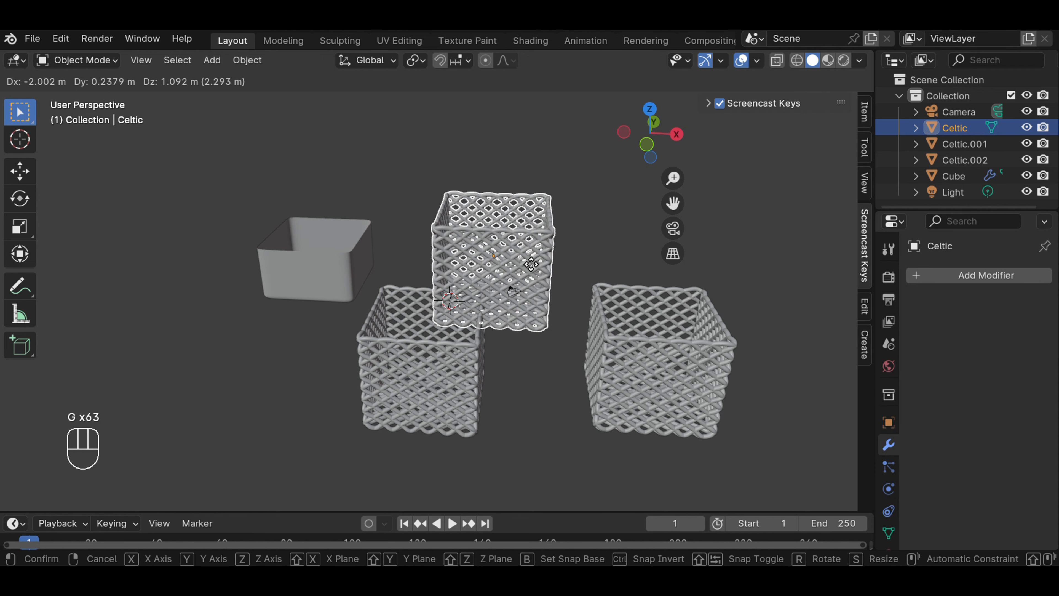
left_click(536, 271)
- Move the front basket on the positive X side closer to the other front basket and clear the selection
left_click(633, 329)
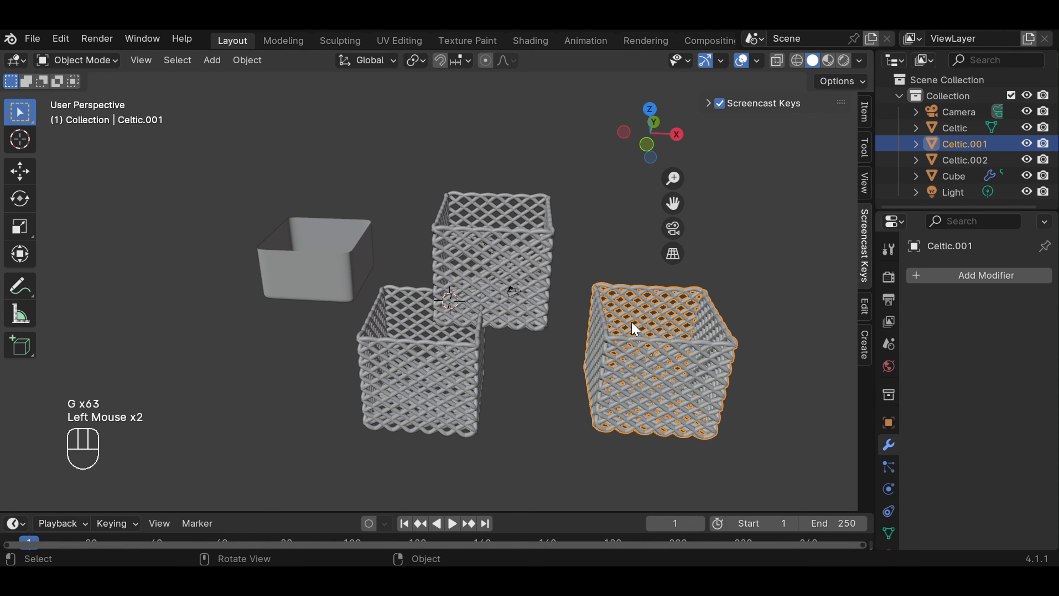
key("g")
left_click(575, 329)
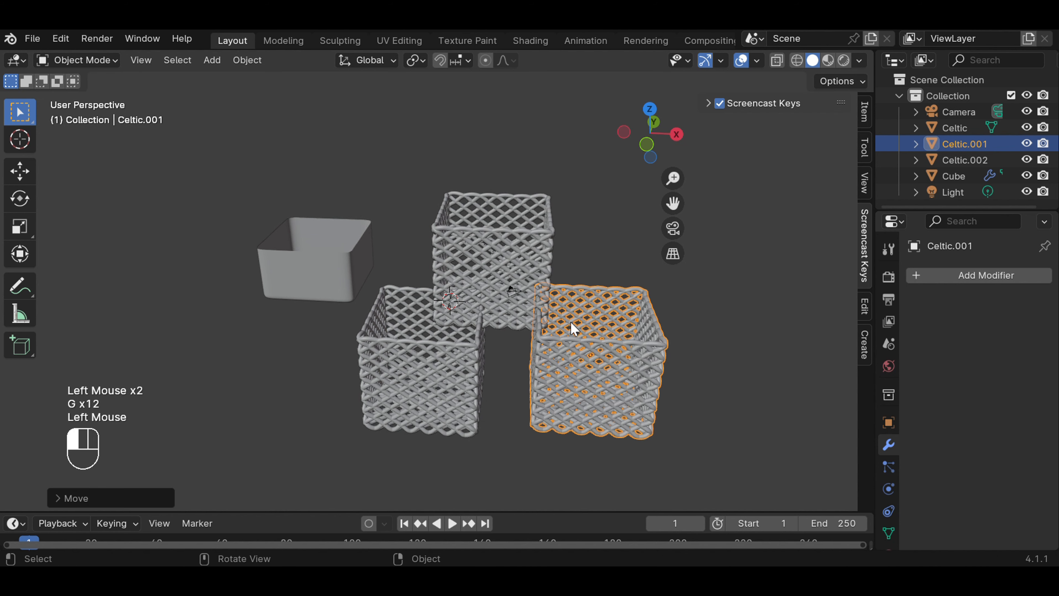
left_click(779, 325)
- Give the front basket on the negative X side a new blue material and show the viewport in Material Preview shading
scroll(721, 346, "up", 2)
scroll(720, 350, "down", 1)
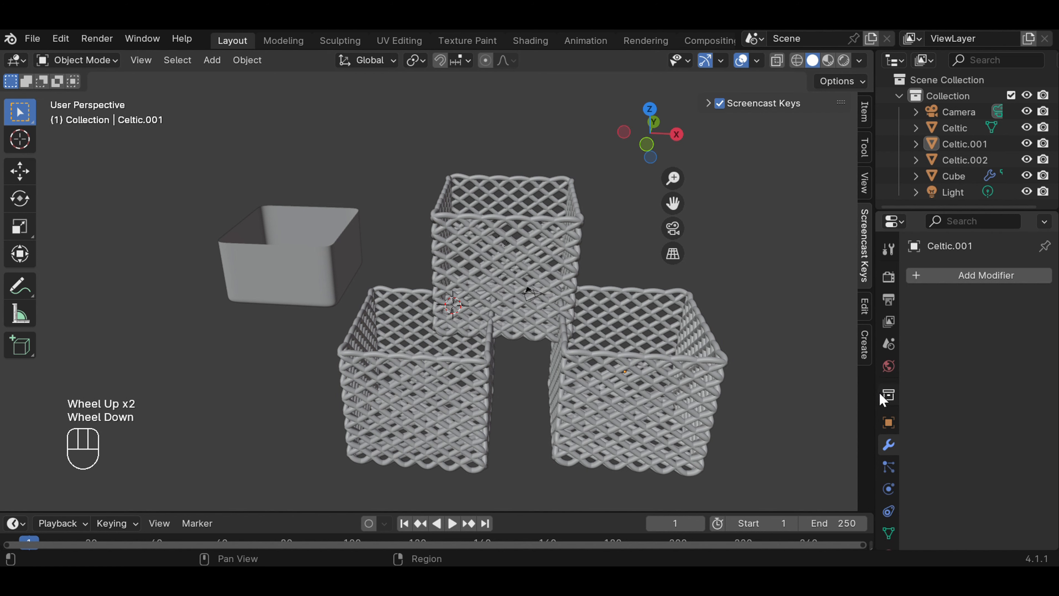
scroll(887, 456, "down", 1)
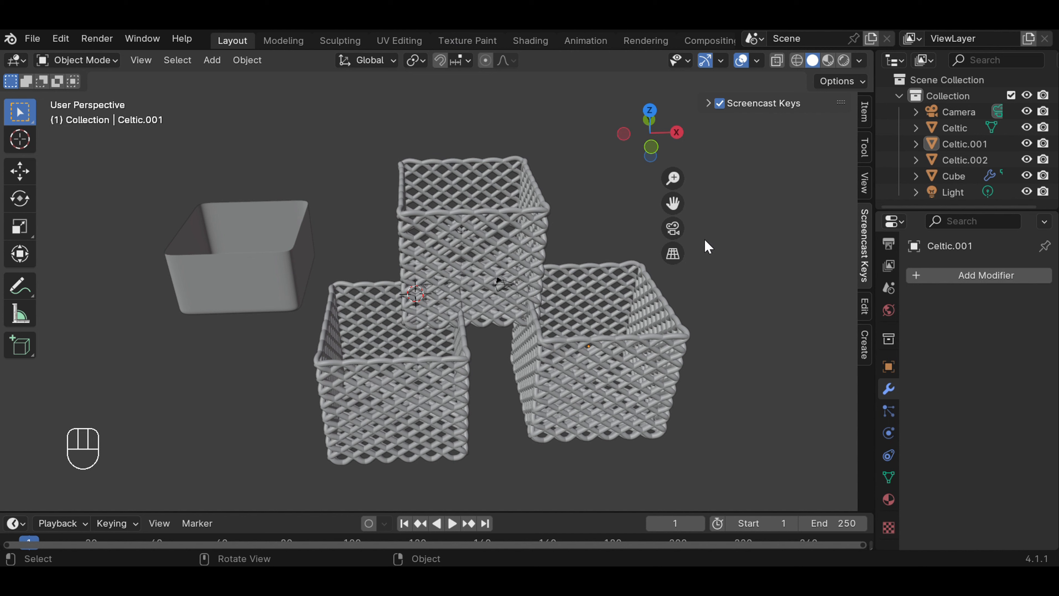
left_click(527, 257)
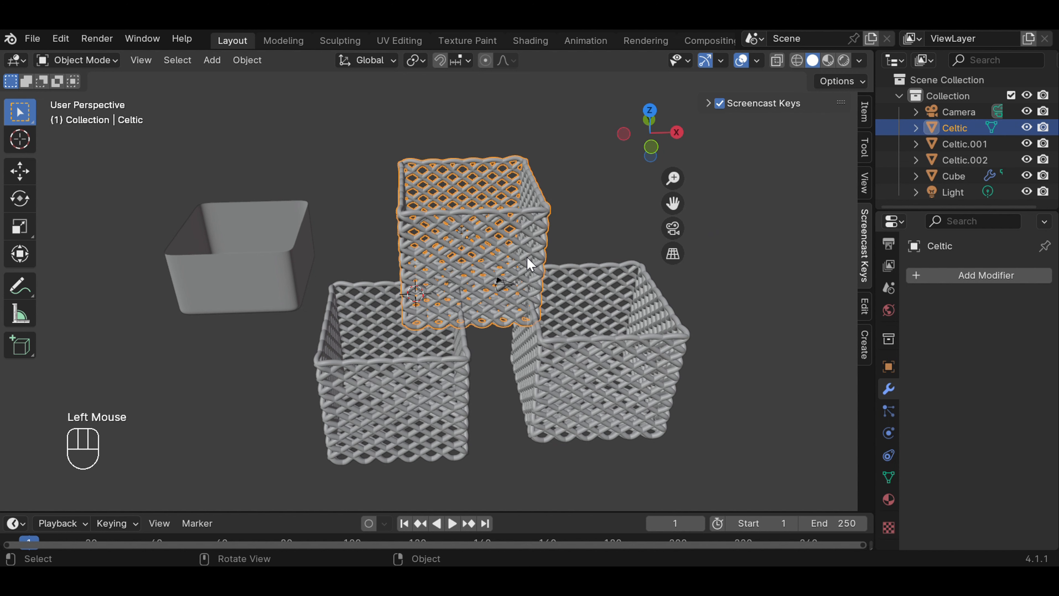
left_click(632, 315)
left_click(462, 354)
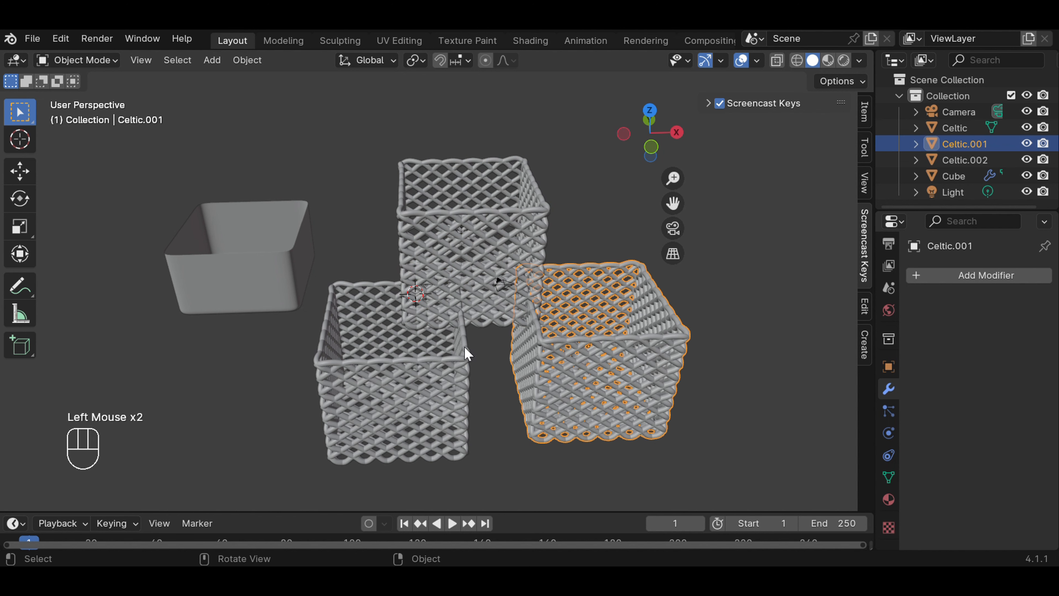
left_click(889, 500)
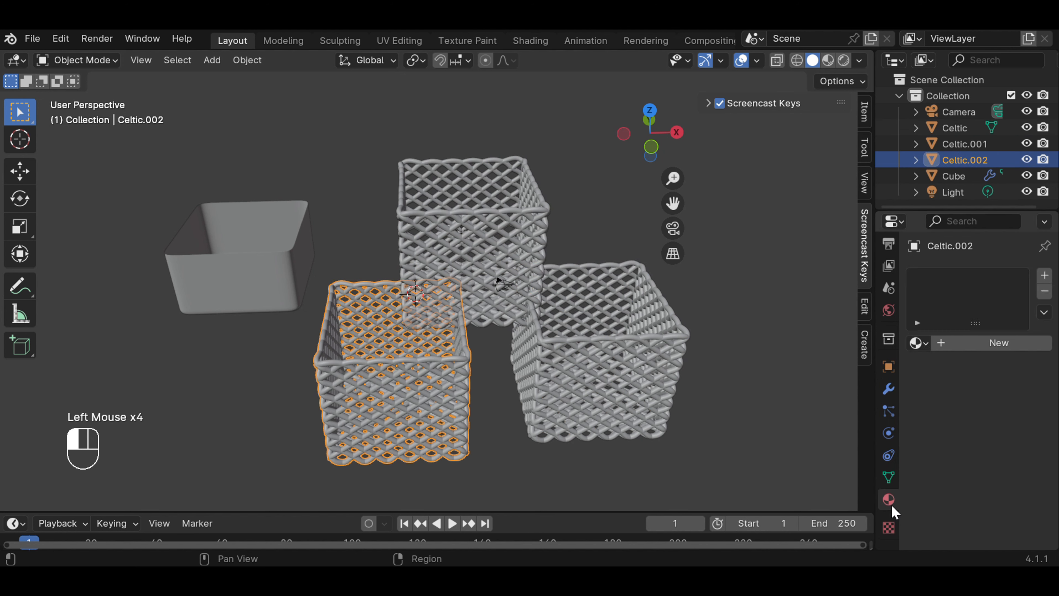
left_click(974, 343)
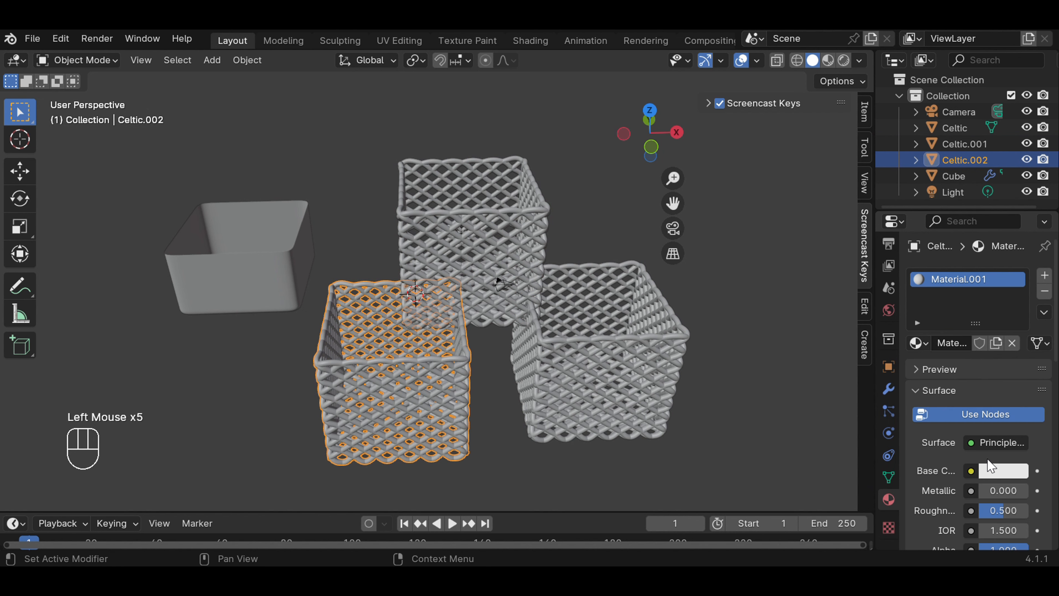
left_click(1001, 470)
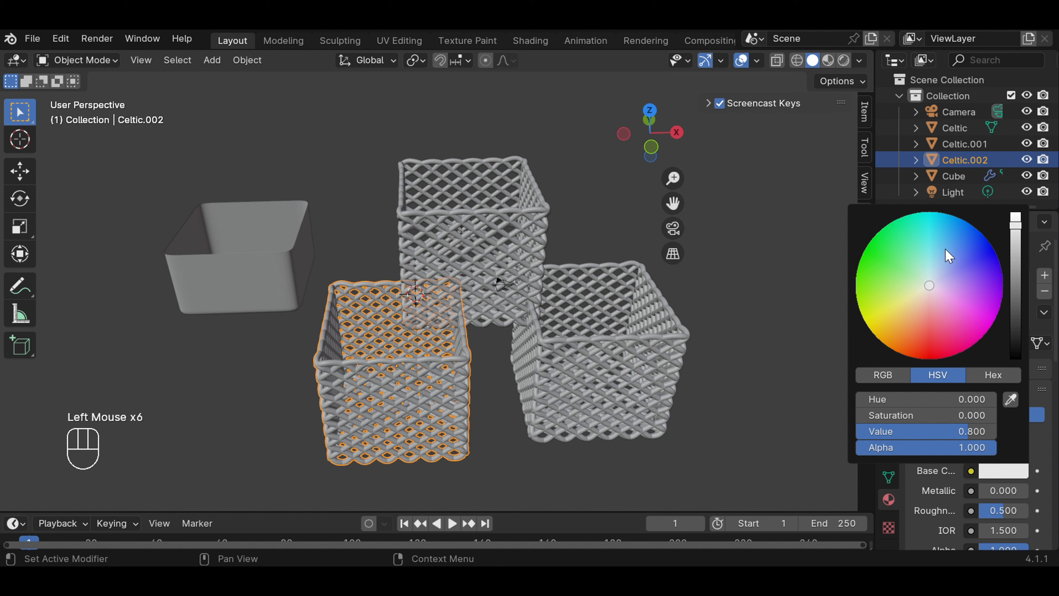
left_click(960, 245)
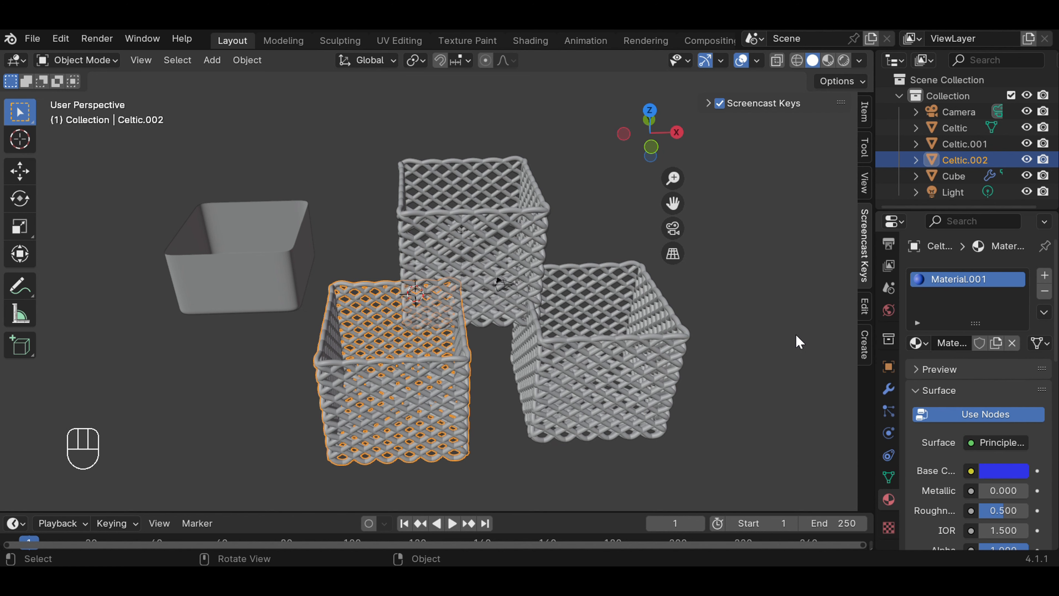
left_click(830, 62)
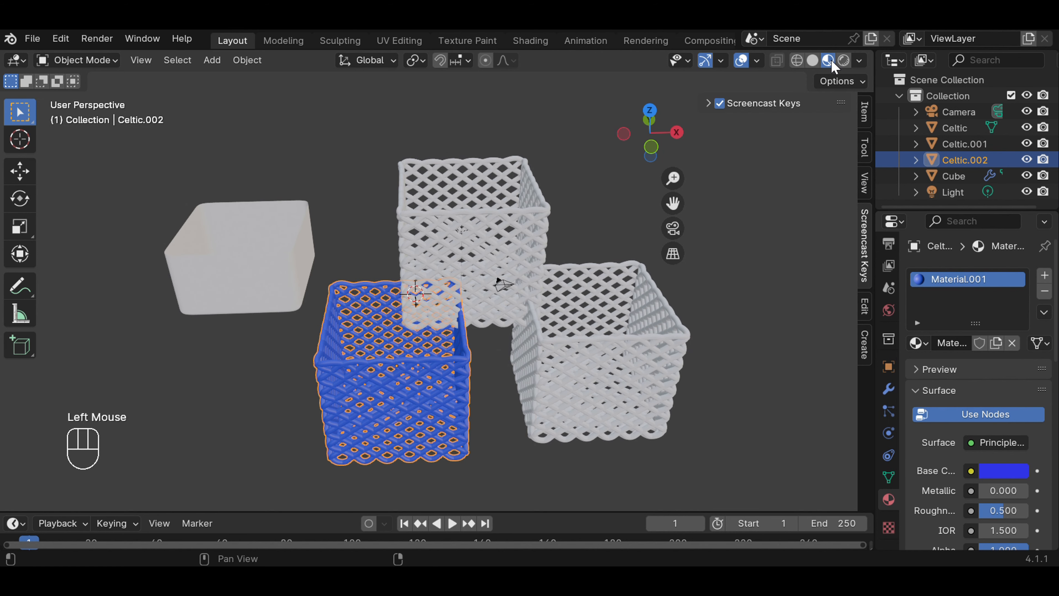
left_click(780, 298)
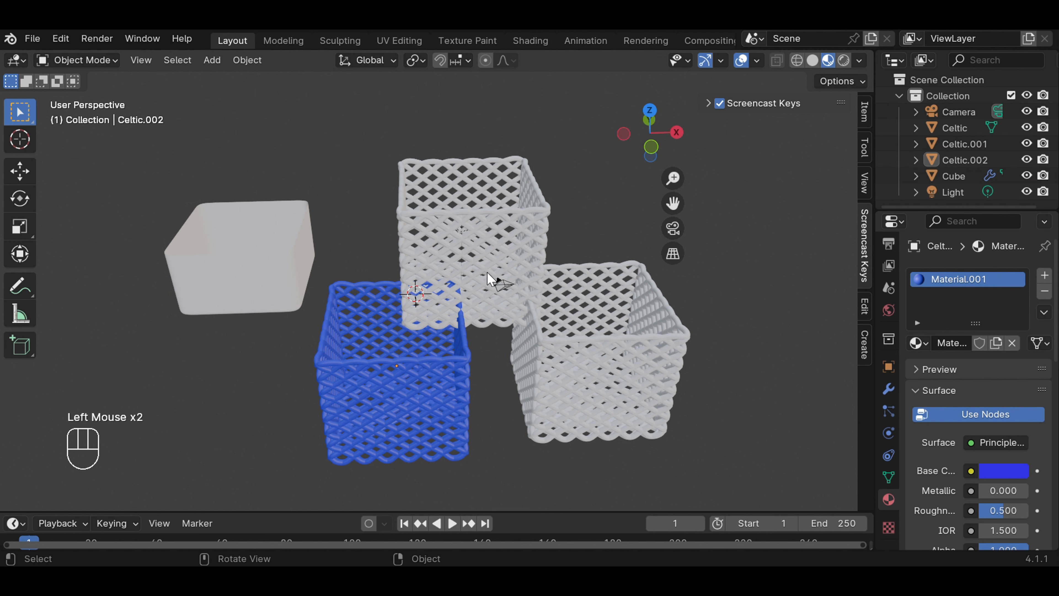
- Give the front basket on the positive X side a new material with a red base colour
left_click(508, 237)
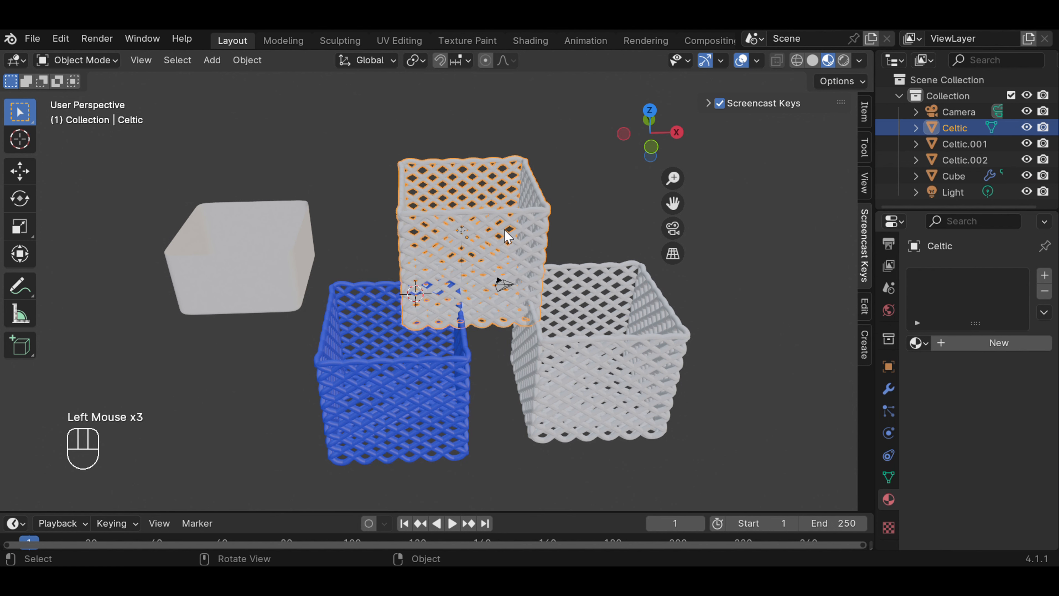
left_click(634, 361)
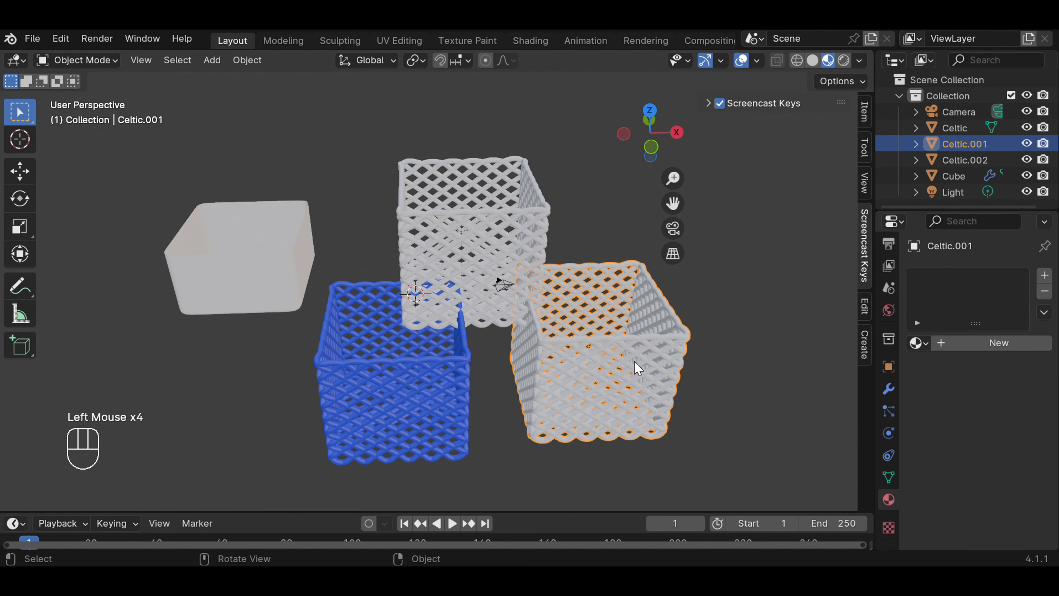
left_click(1005, 343)
left_click(1000, 473)
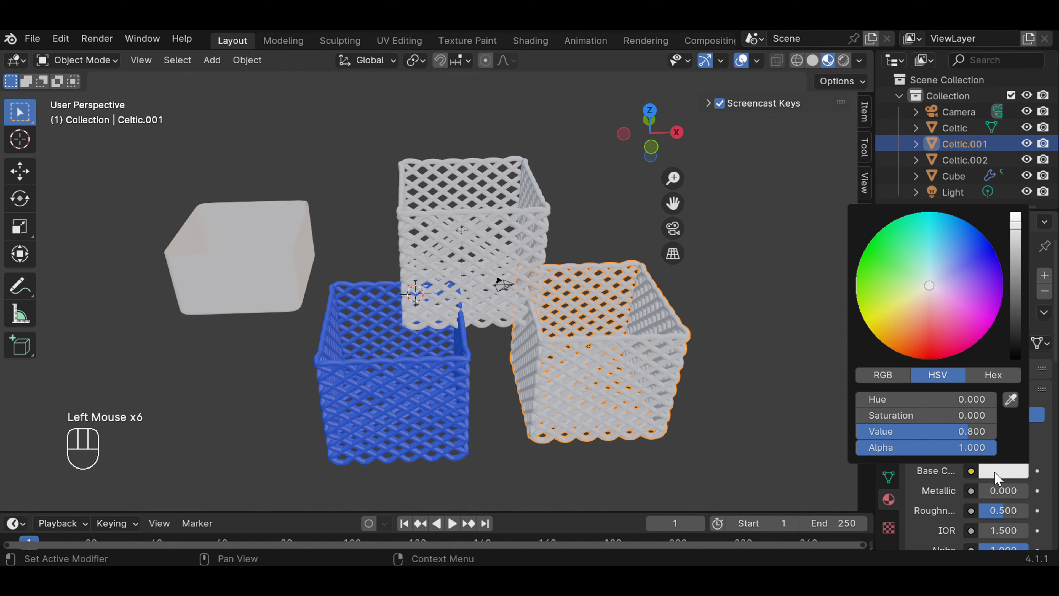
left_click(931, 352)
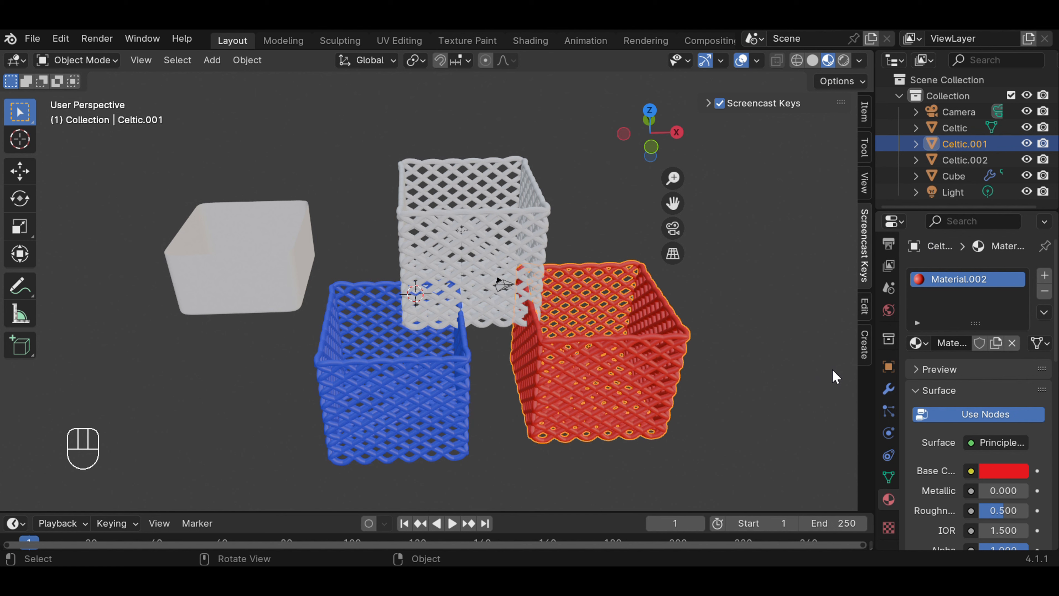
- Give the rear basket a new material with a dark yellow base colour of hue 0.103, saturation 0.983 and value 0.422
left_click(502, 241)
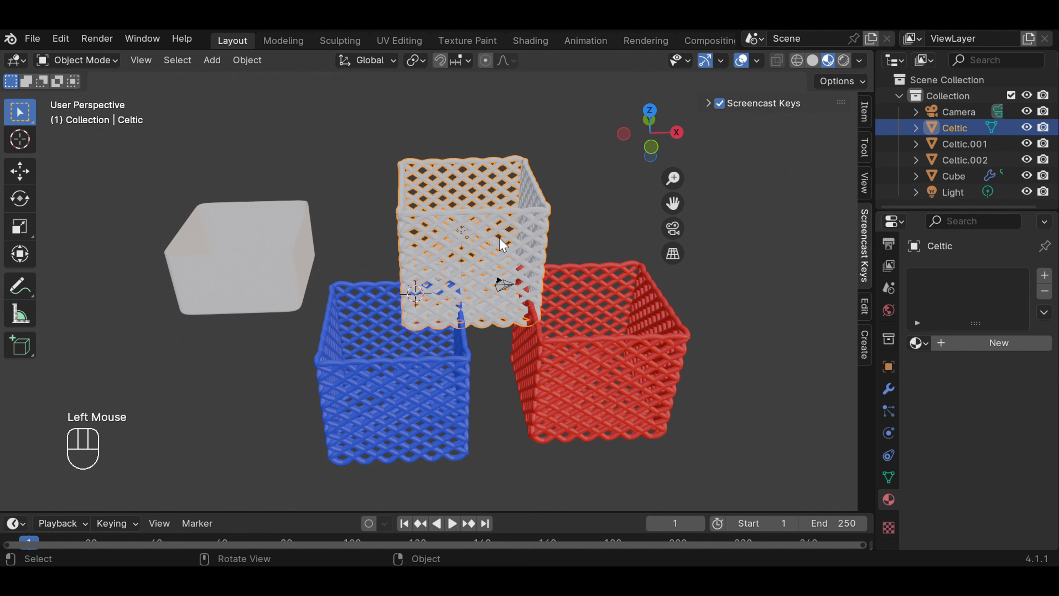
left_click(976, 343)
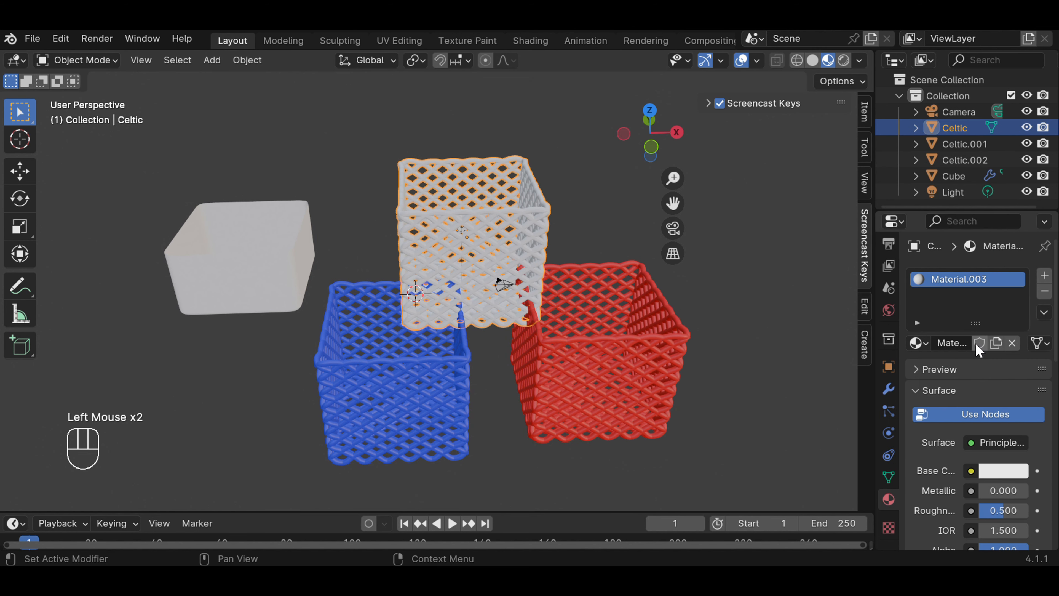
left_click(998, 471)
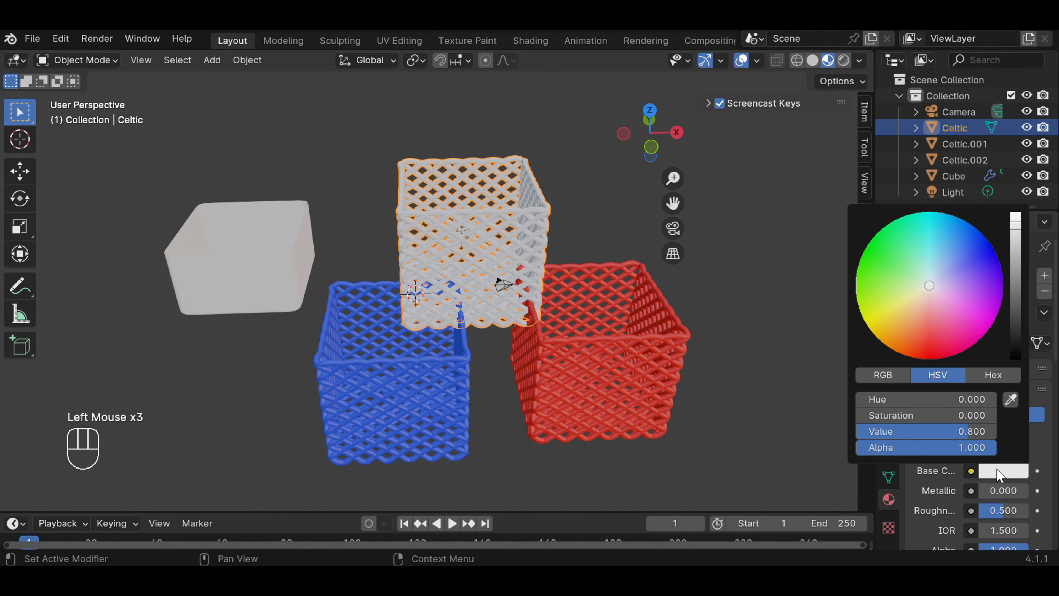
left_click(886, 317)
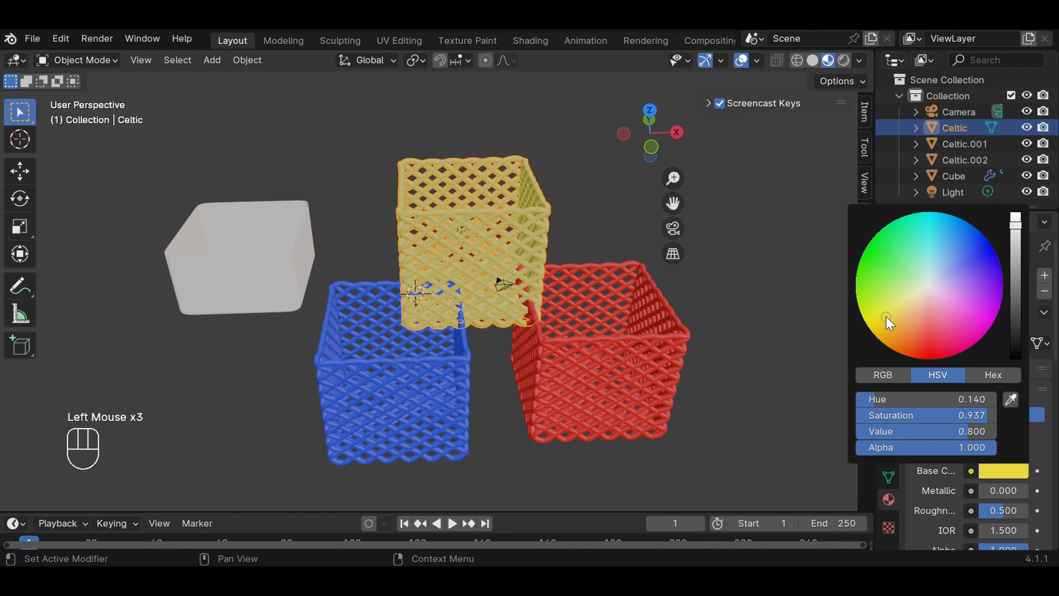
left_click(881, 329)
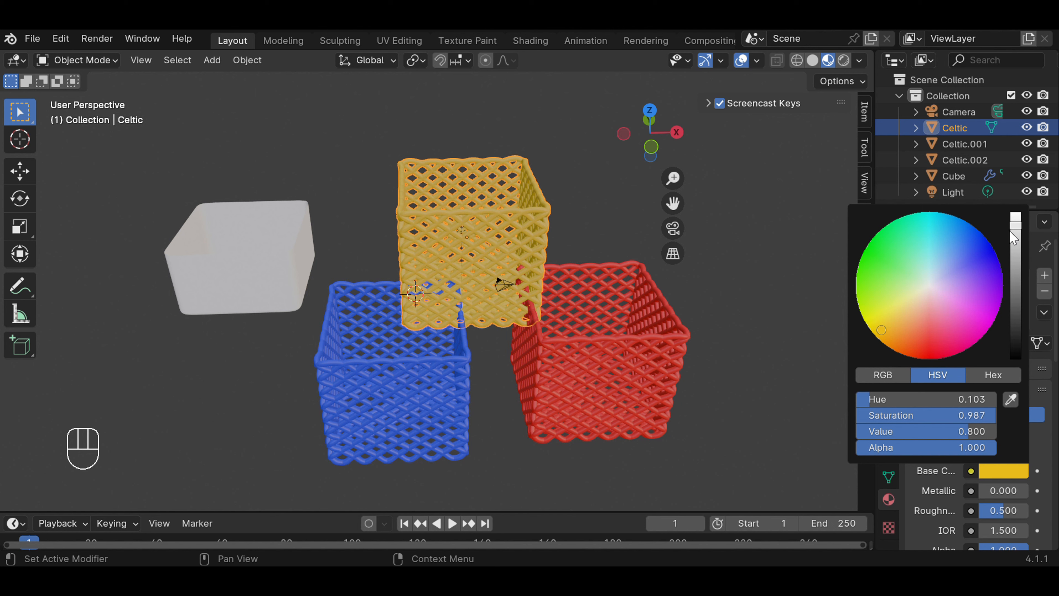
left_click_drag(1014, 237, 1015, 256)
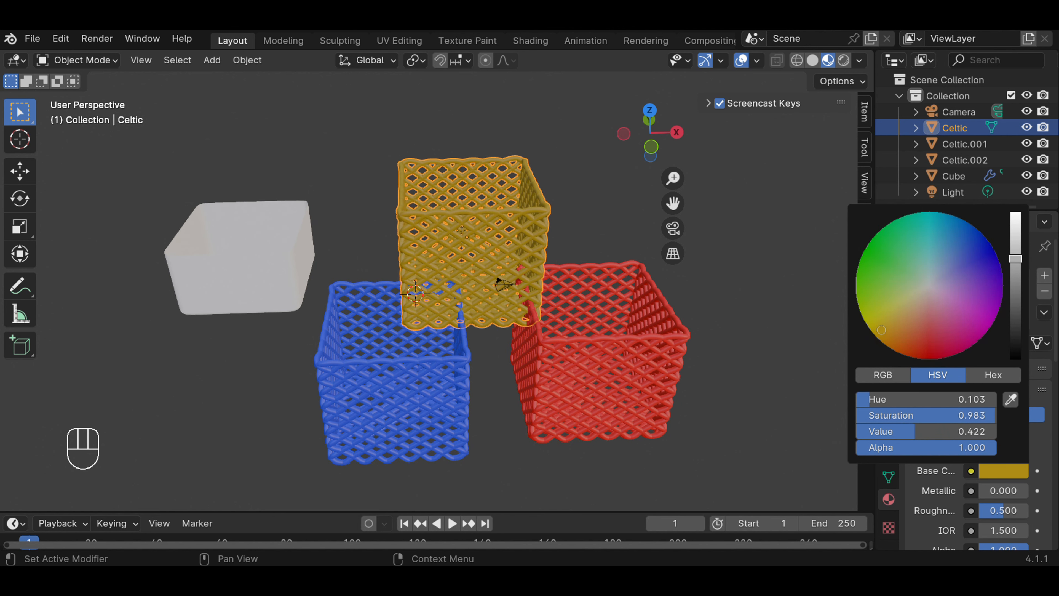
left_click(787, 256)
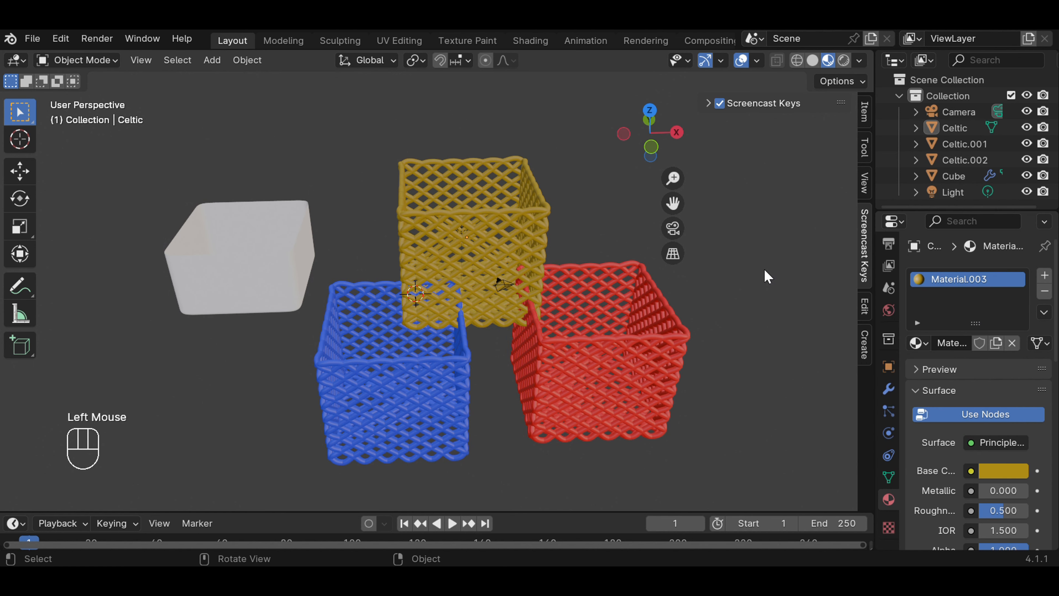
double_click(763, 280)
left_click(499, 242)
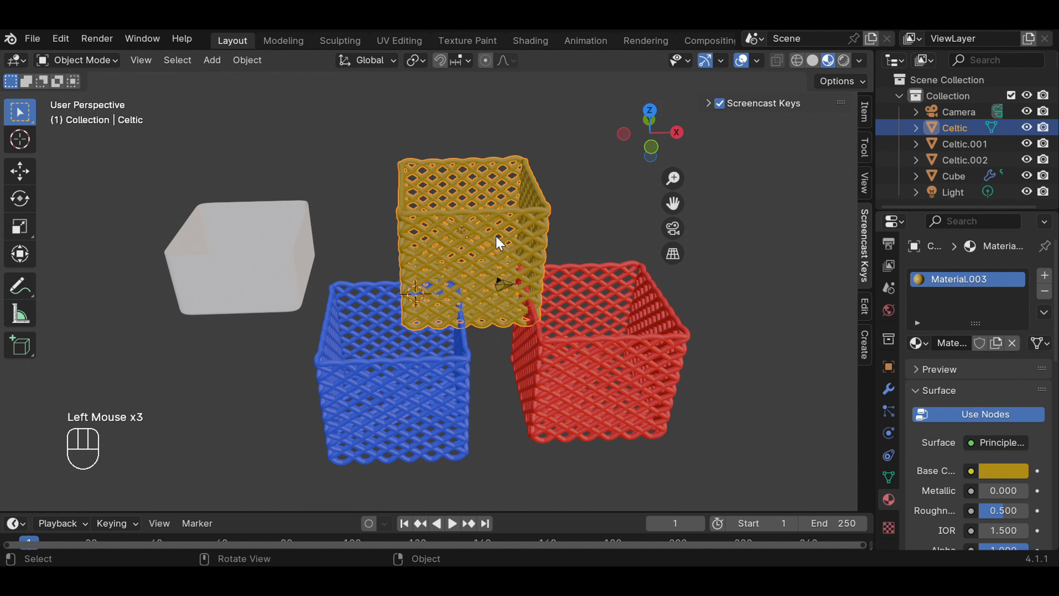
- Move the yellow basket up so it sits above and between the blue and red baskets, and clear the selection
key("g")
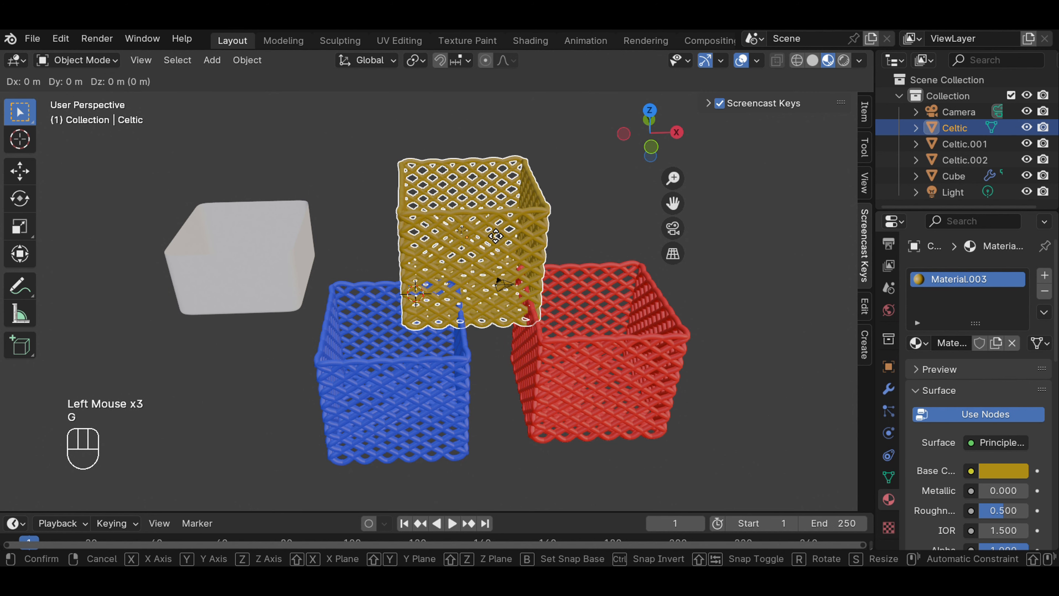
left_click(522, 269)
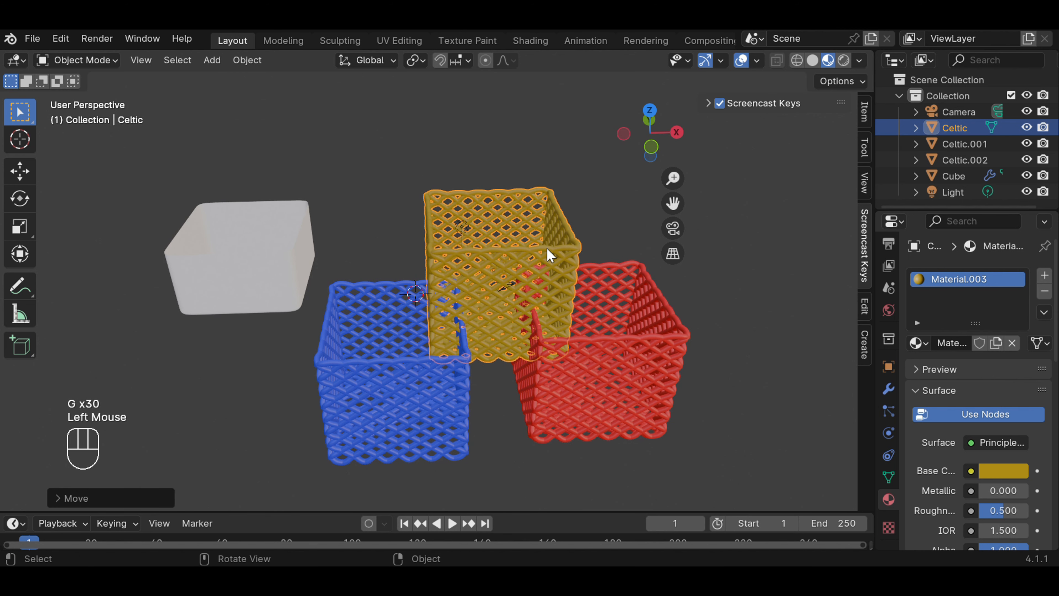
left_click(528, 271)
key("g")
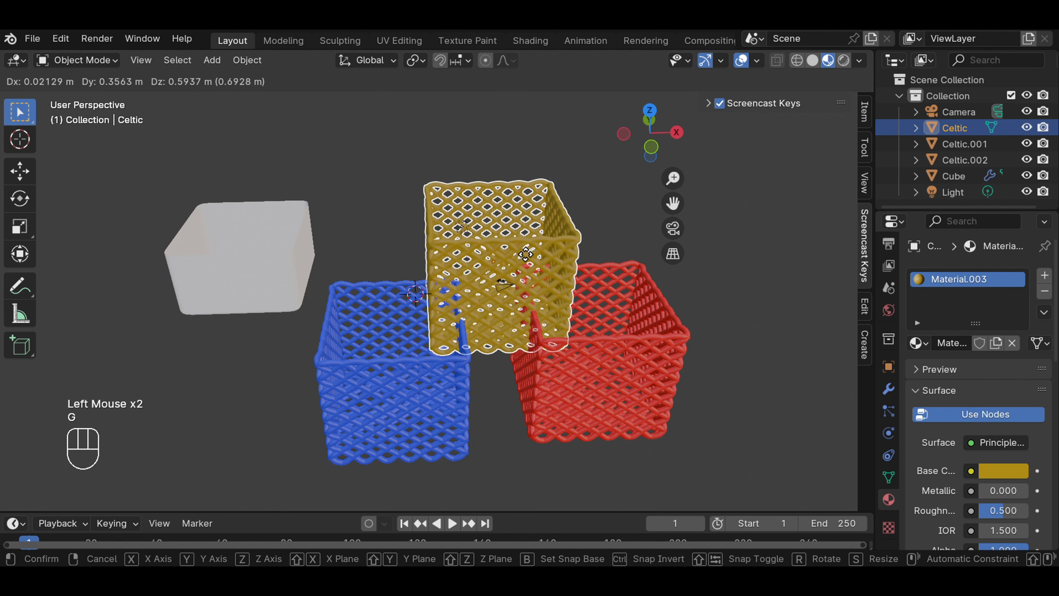
left_click(519, 207)
left_click(748, 291)
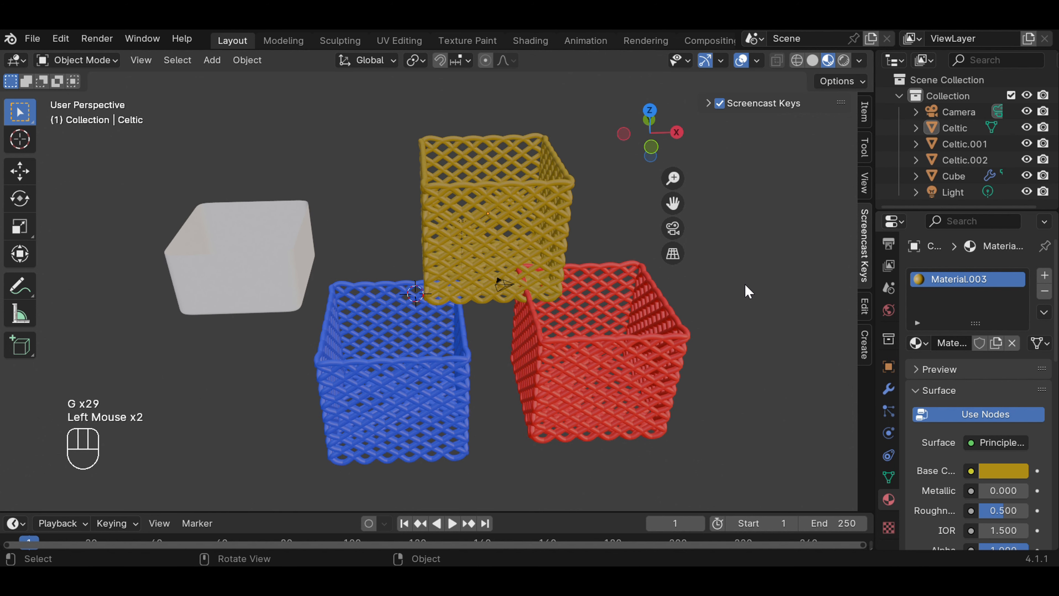
- Change the plain white box's base colour to green with hue 0.346 and saturation 0.934
left_click(254, 265)
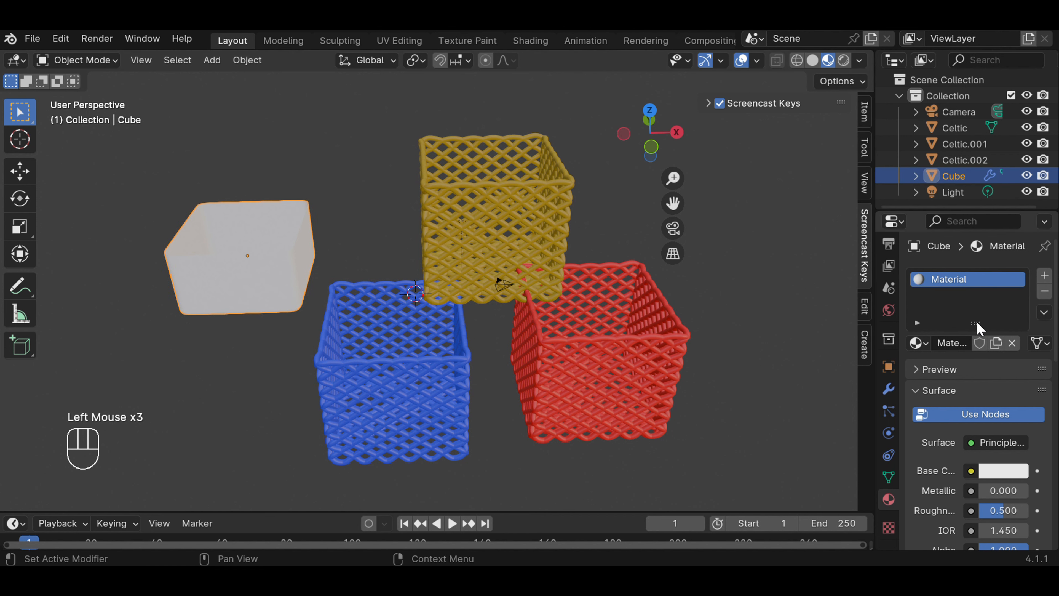
left_click(1003, 470)
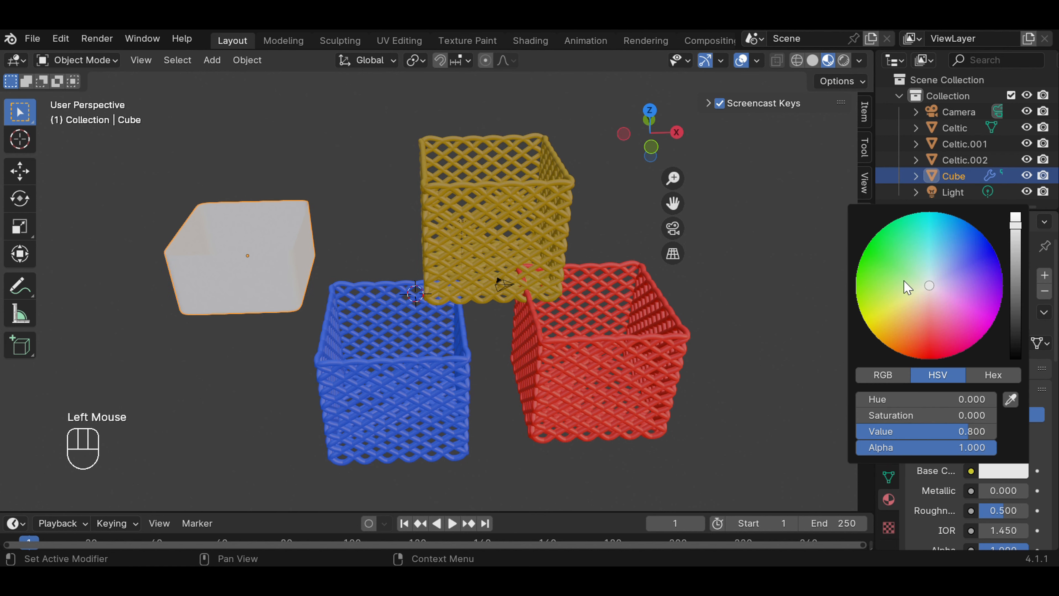
left_click(889, 251)
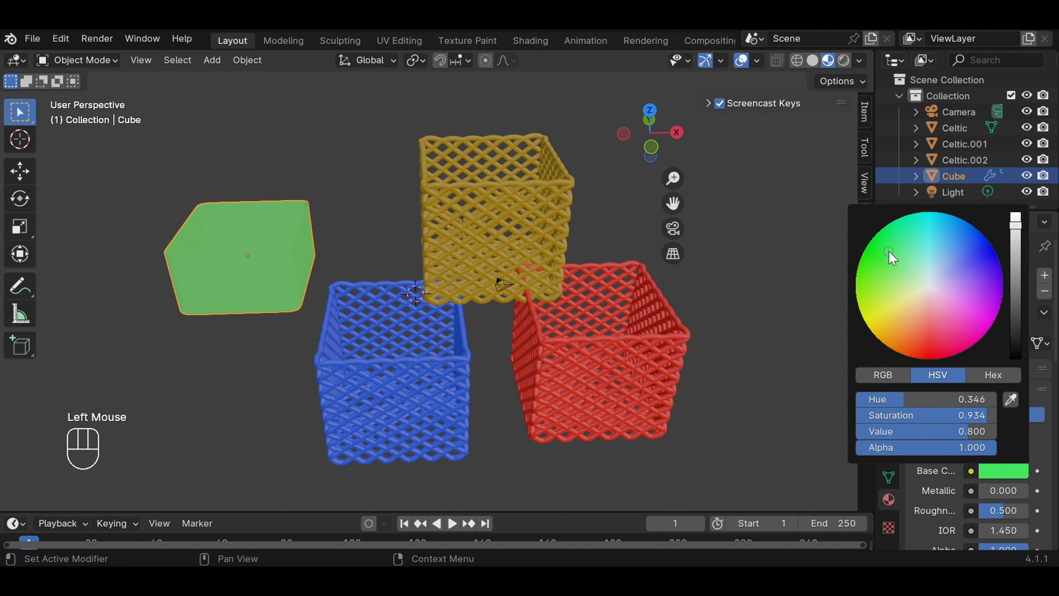
left_click(682, 280)
- Delete the solid green box from the scene
left_click(270, 275)
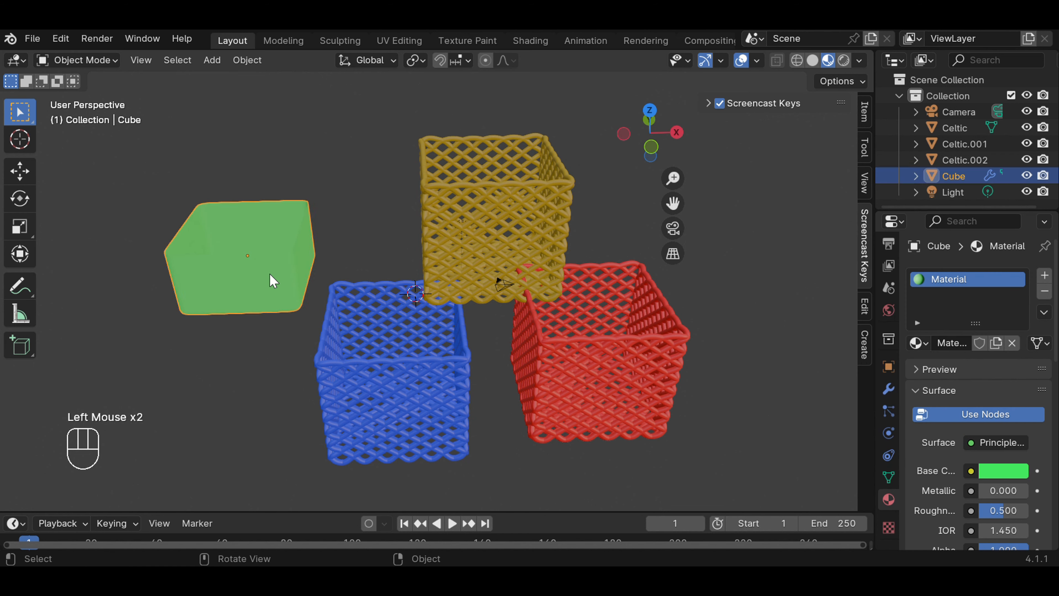
right_click(270, 274)
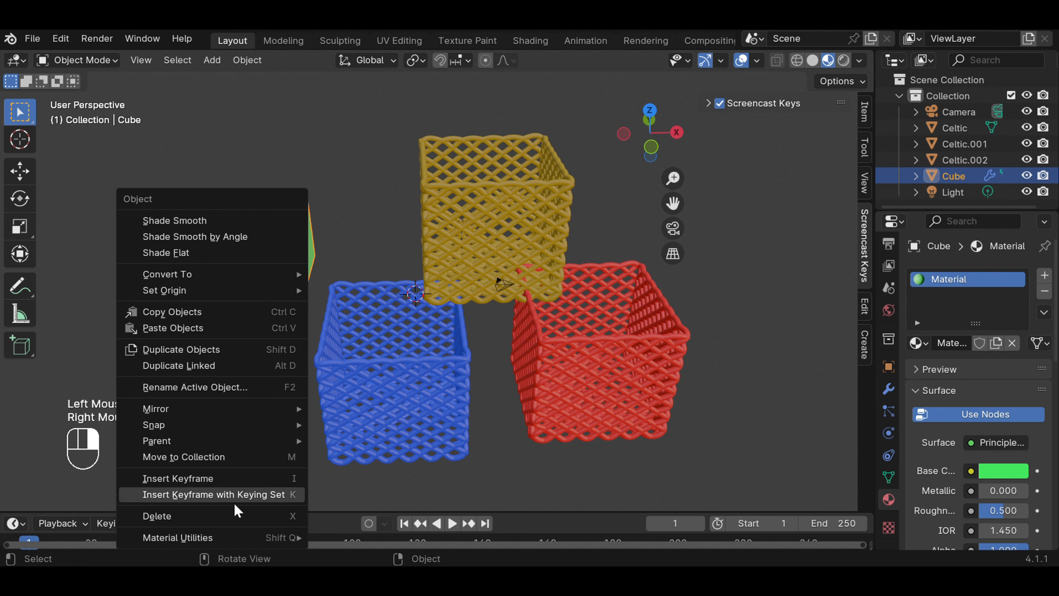
left_click(227, 514)
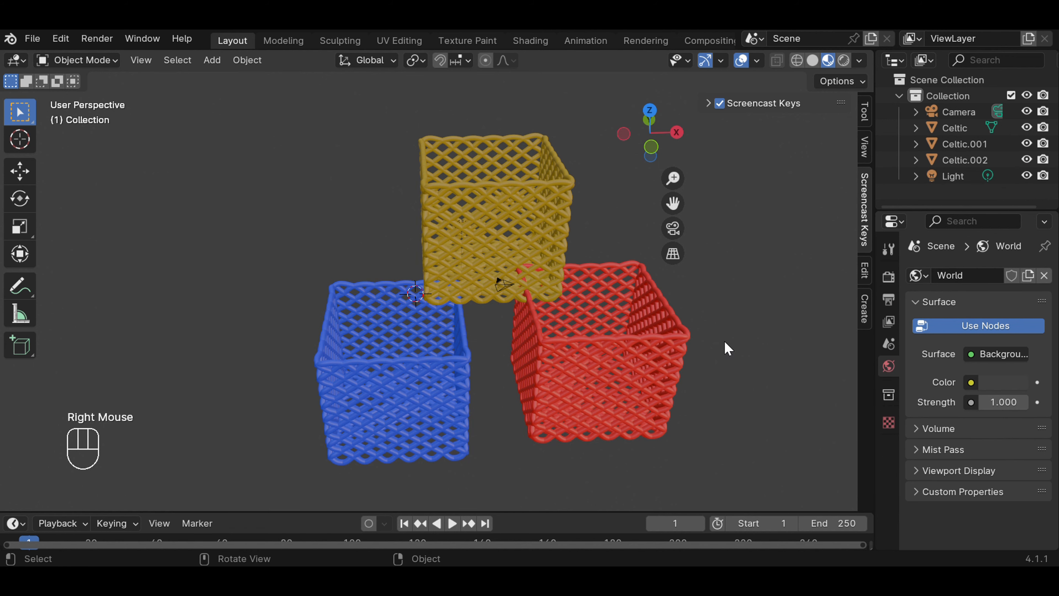
- Add a mesh plane and scale it up into a large floor extending far beyond the three baskets
left_click_drag(673, 203, 585, 182)
middle_click_drag(667, 325, 736, 333)
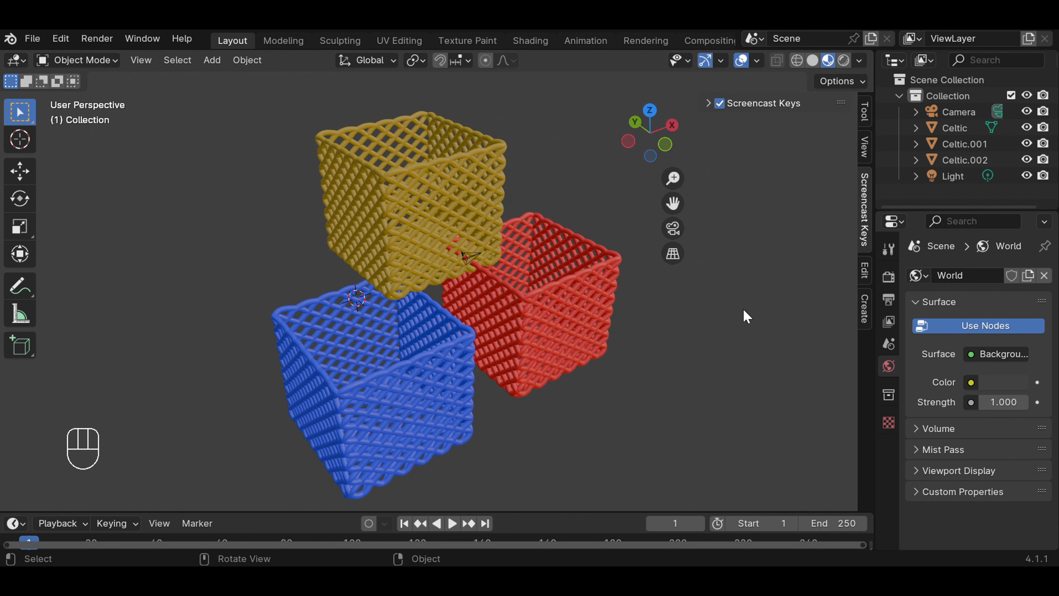
scroll(744, 315, "up", 1)
scroll(747, 316, "down", 1)
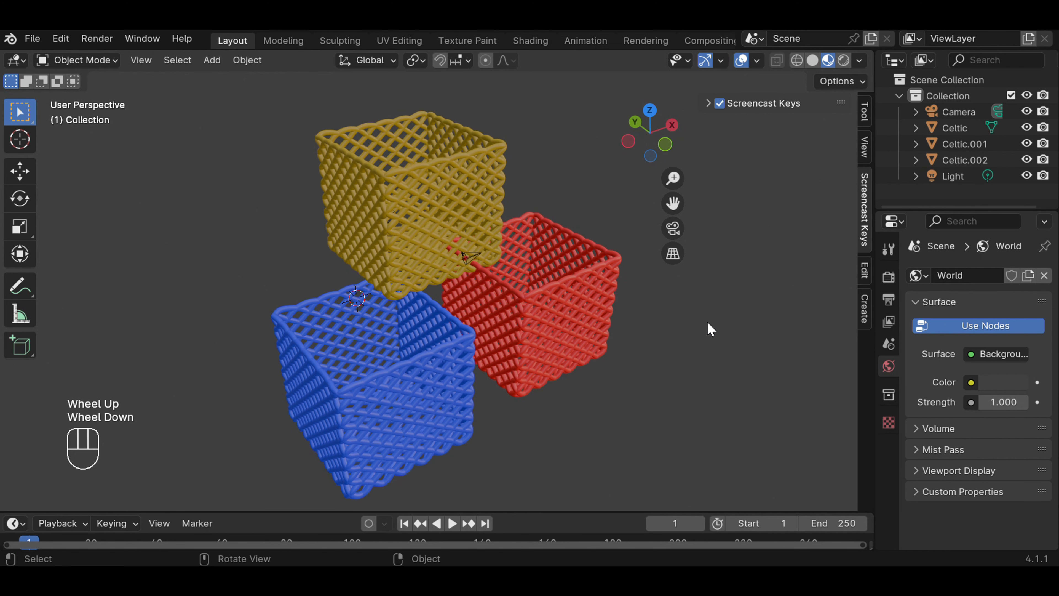
left_click(208, 67)
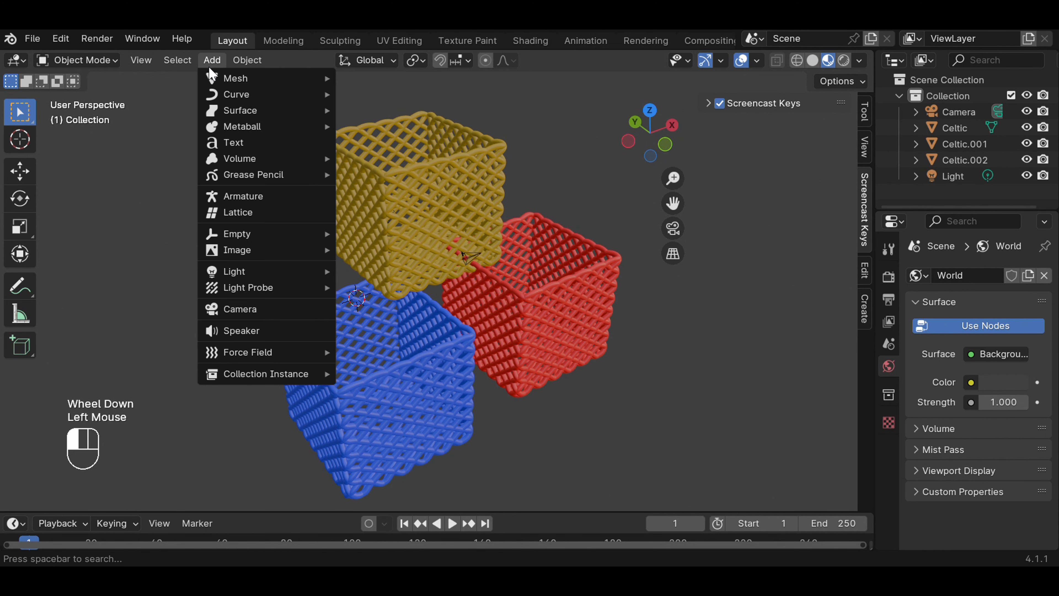
mouse_move(237, 78)
left_click(390, 79)
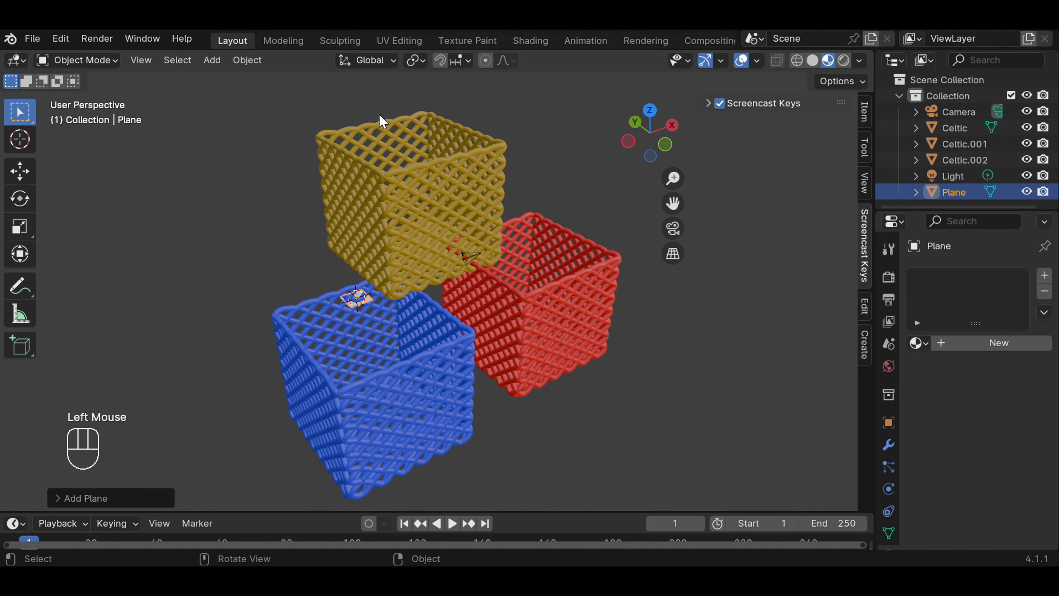
key("s")
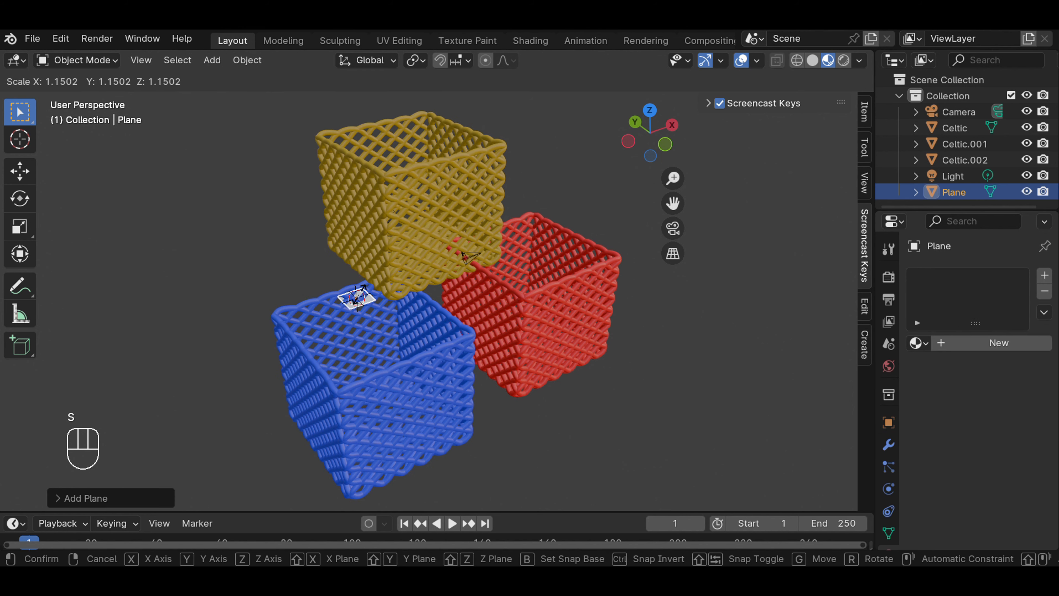
key("s")
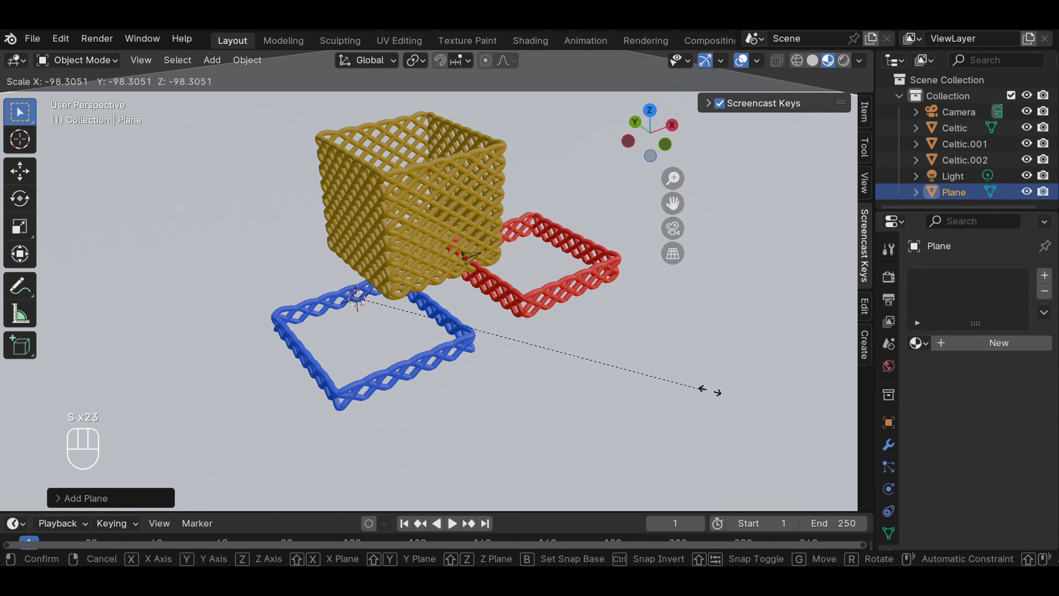
left_click(716, 394)
scroll(692, 390, "down", 4)
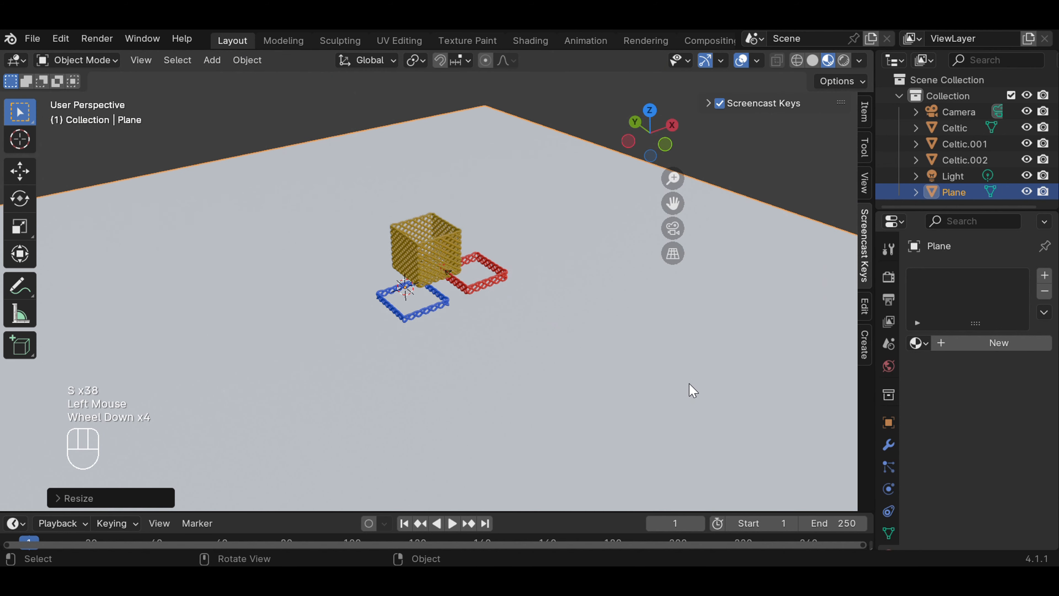
left_click(404, 321)
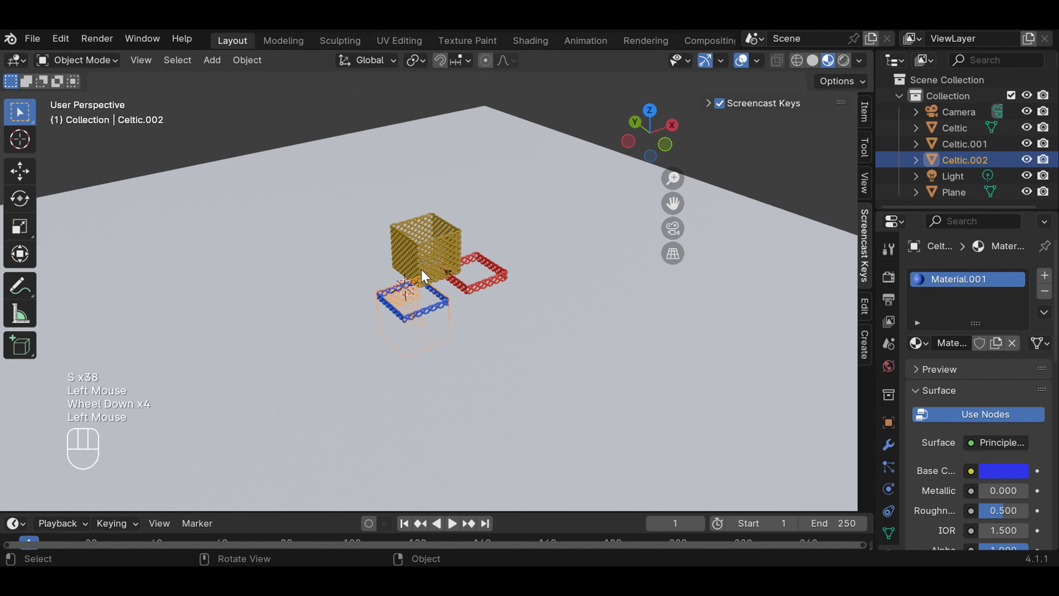
key("s")
left_click(426, 260)
key("ctrl+z")
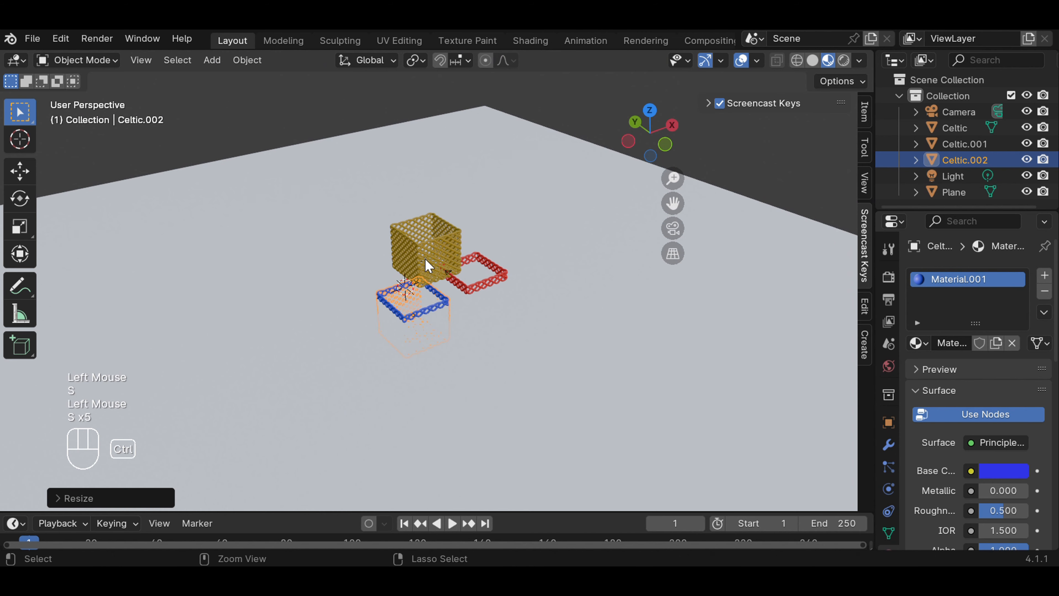
- Select all three baskets together and raise them along the Z axis until they stand clear of the plane
left_click(499, 307)
left_click(410, 312)
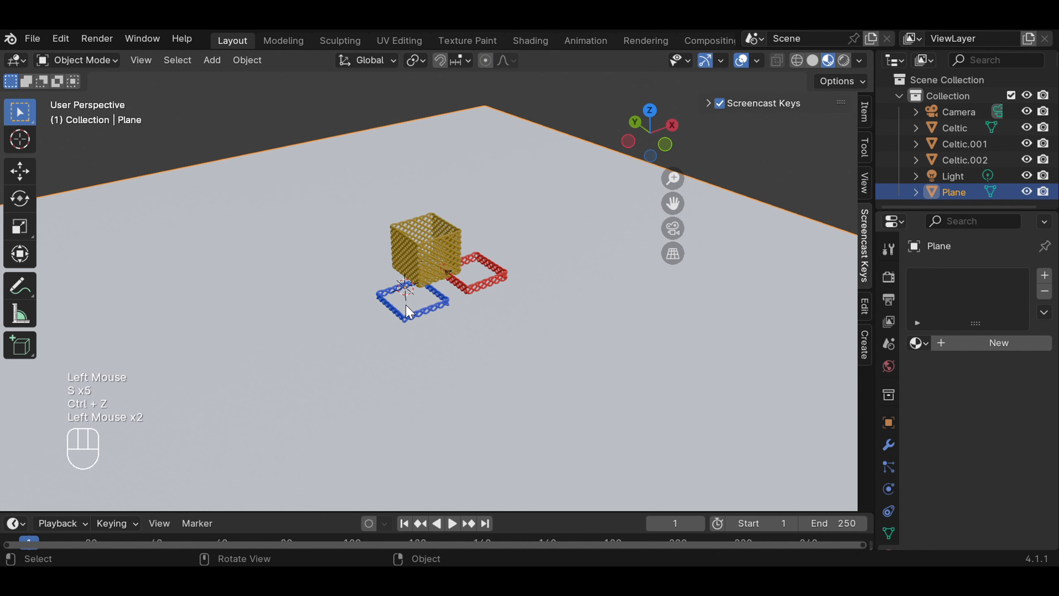
left_click(403, 314)
left_click(397, 318)
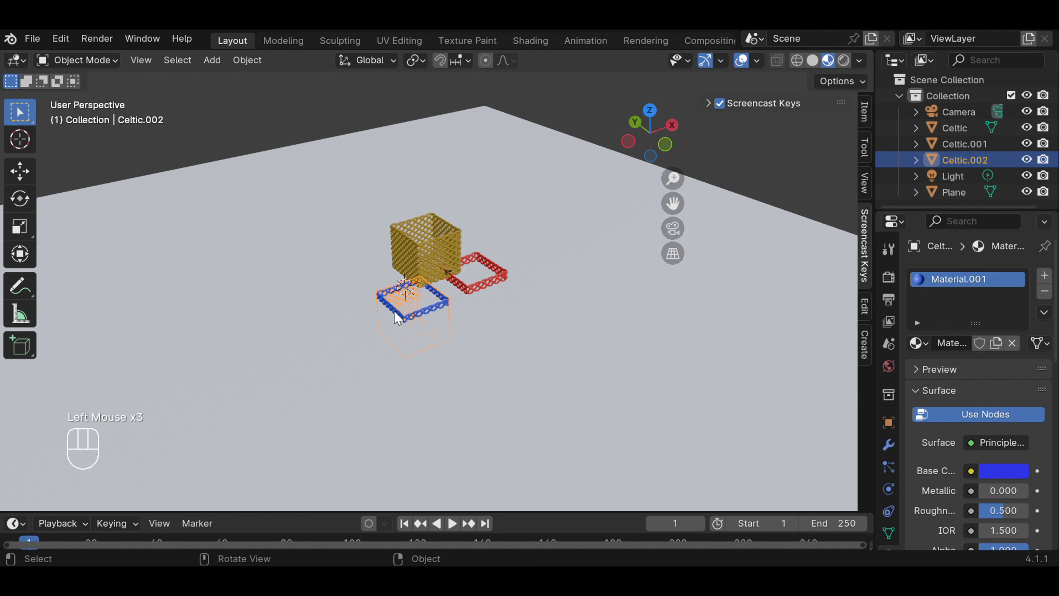
left_click(446, 269, "shift")
left_click(480, 294, "shift")
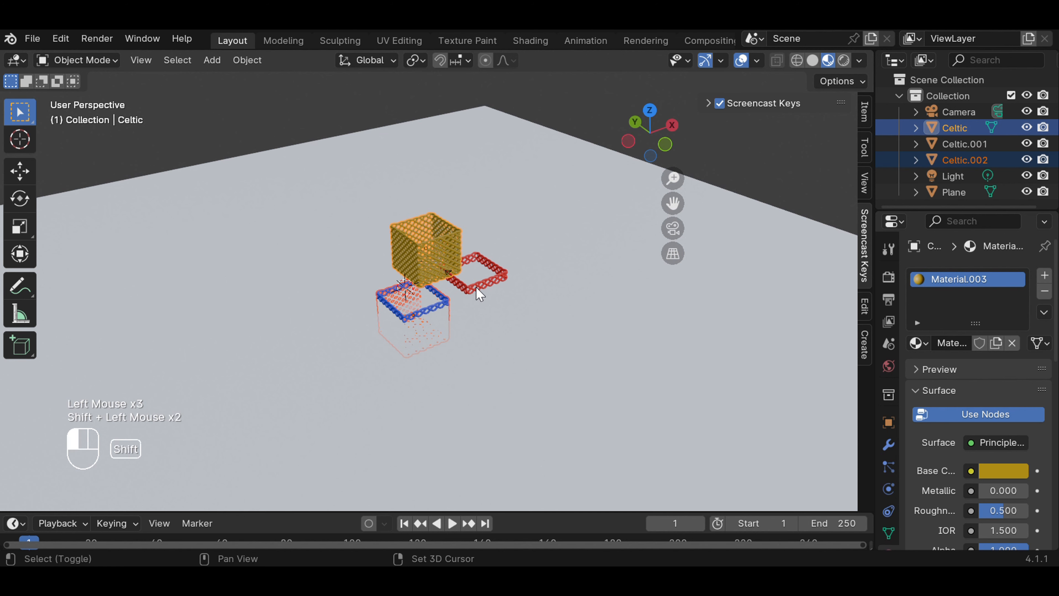
key("g")
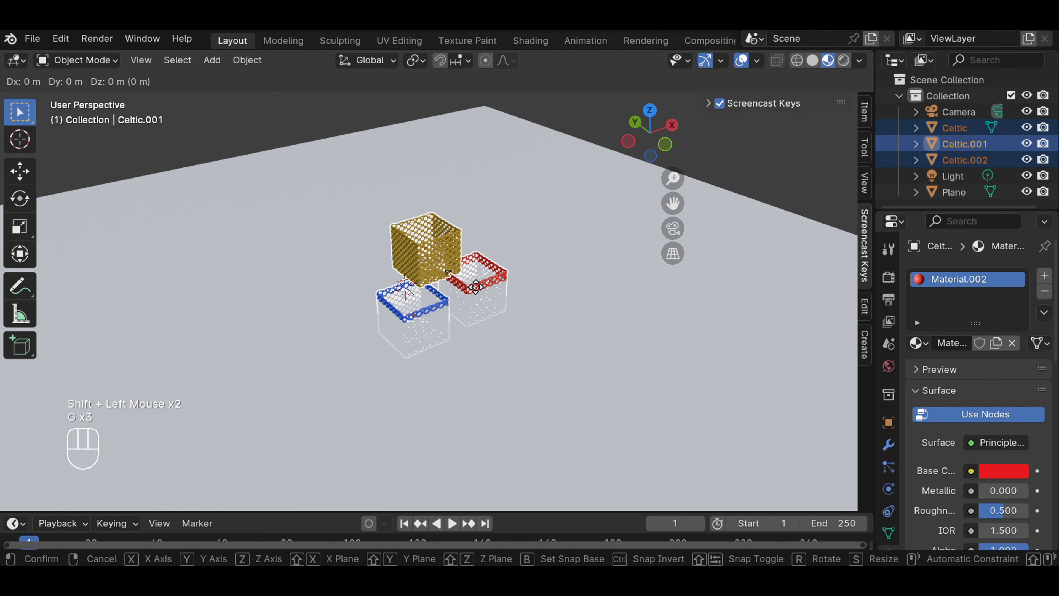
key("z")
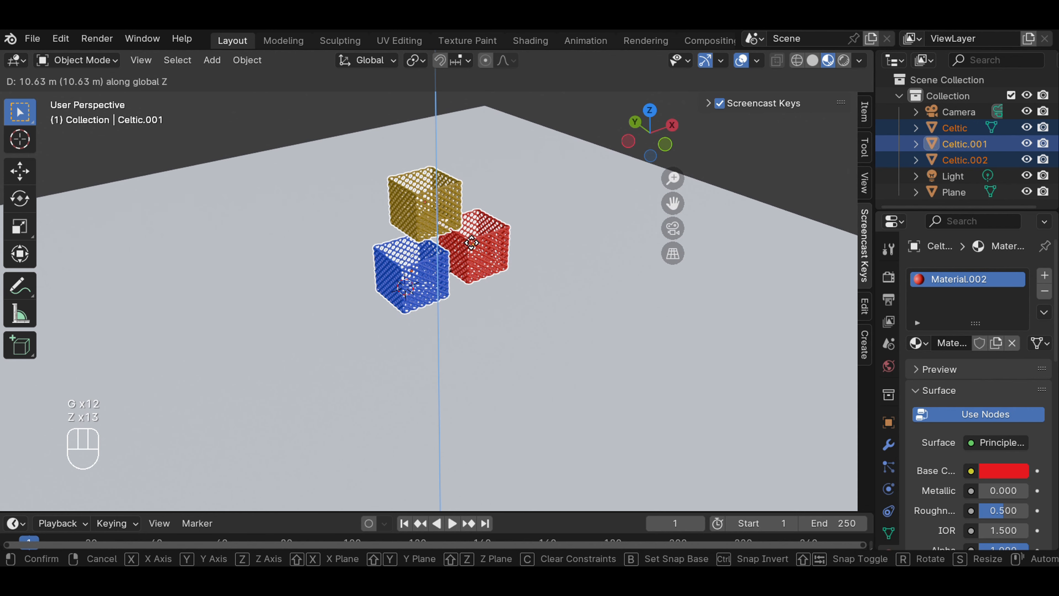
left_click(476, 250)
left_click(534, 265)
- Scale the floor plane up further in several passes so it fills the background behind the baskets
scroll(548, 232, "up", 4)
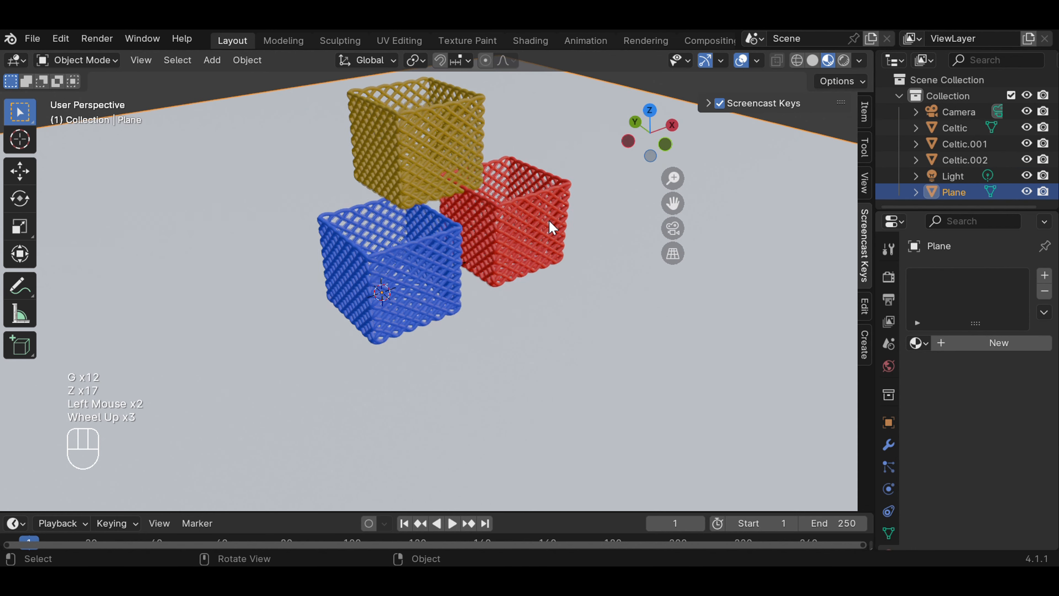
scroll(549, 220, "up", 1)
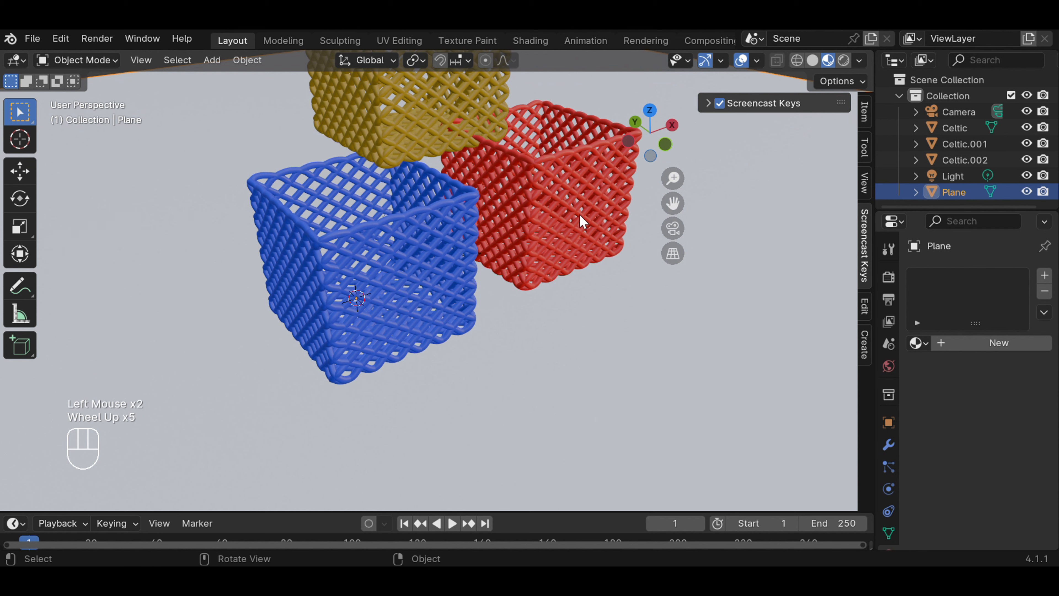
left_click(424, 137)
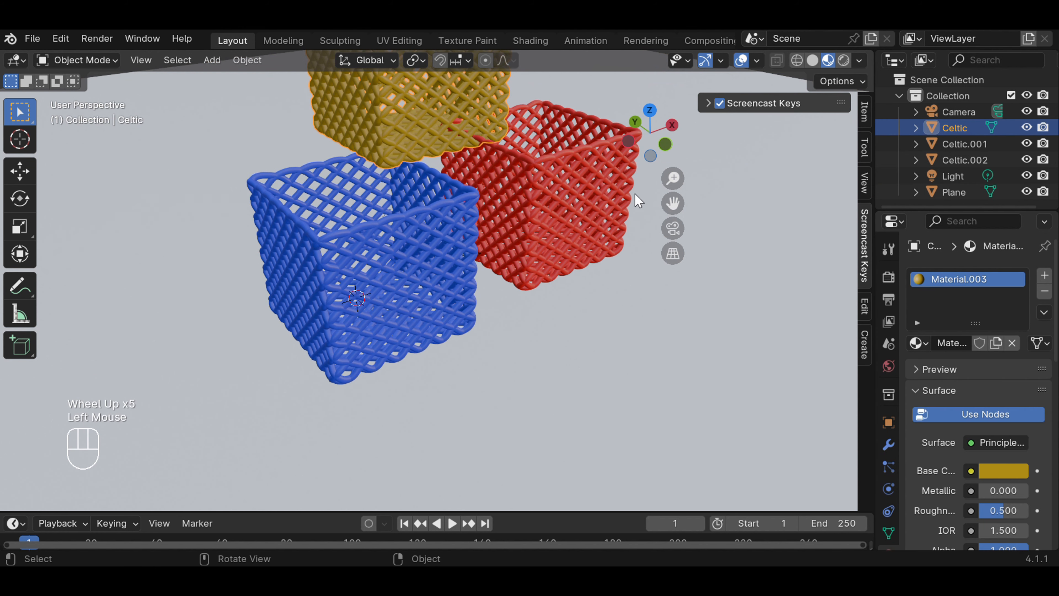
mouse_move(672, 203)
left_mouse_down()
mouse_move(672, 330)
mouse_move(672, 203)
left_mouse_up()
left_click(754, 238)
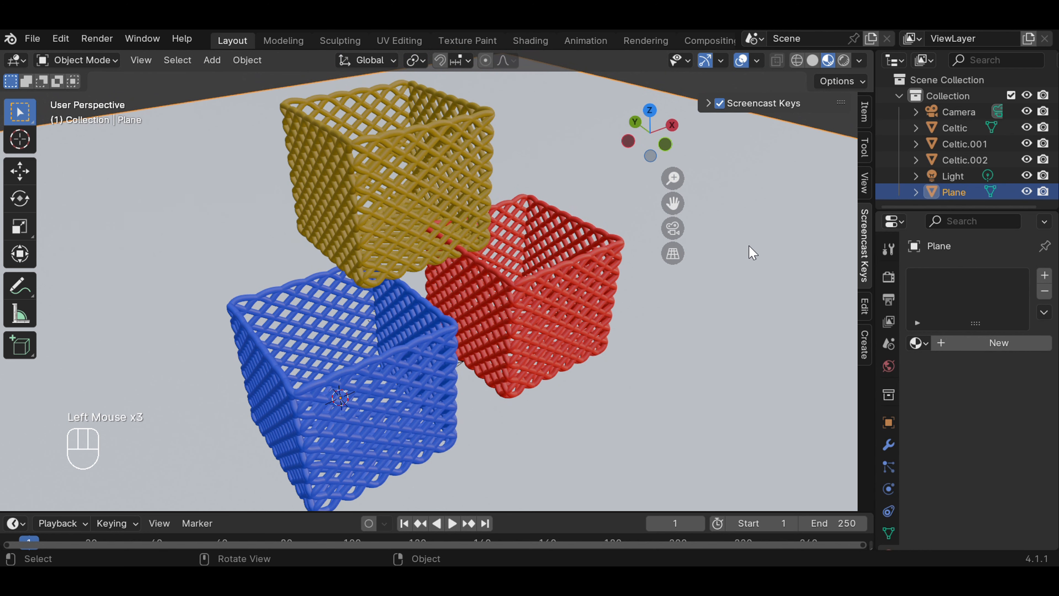
key("s")
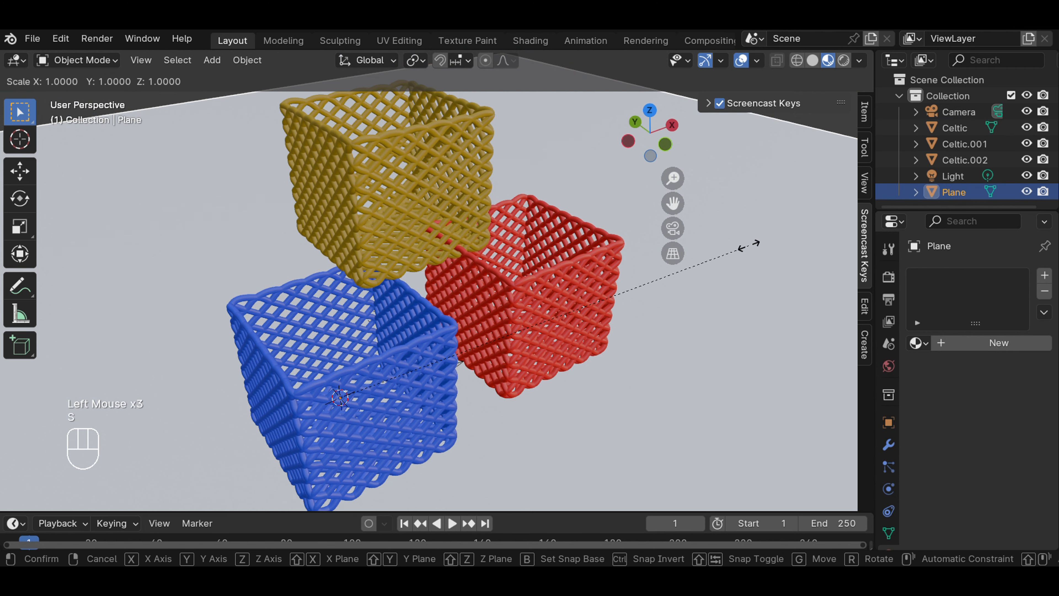
left_click(848, 171)
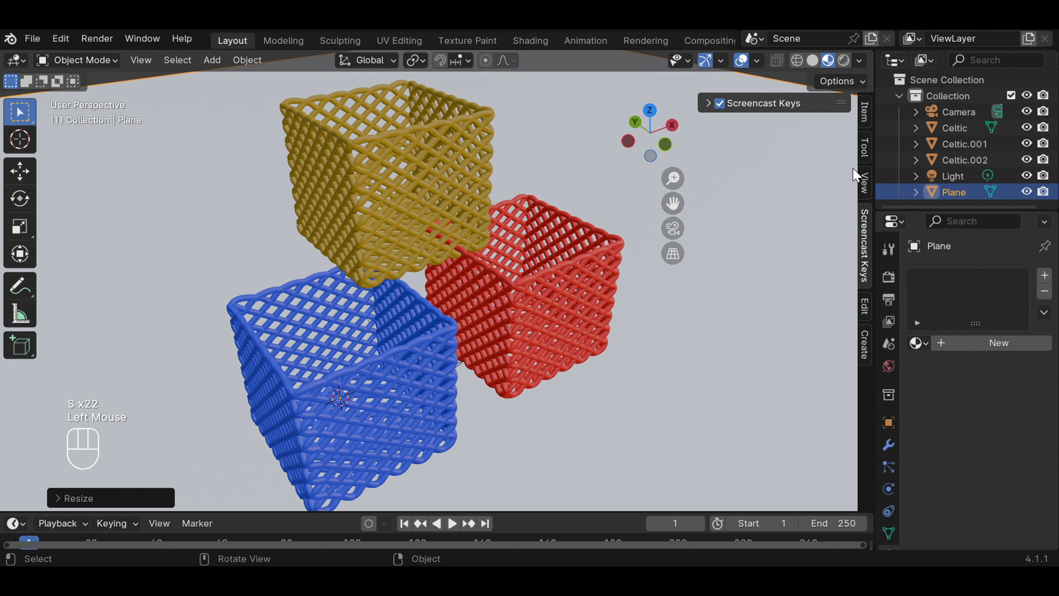
key("s")
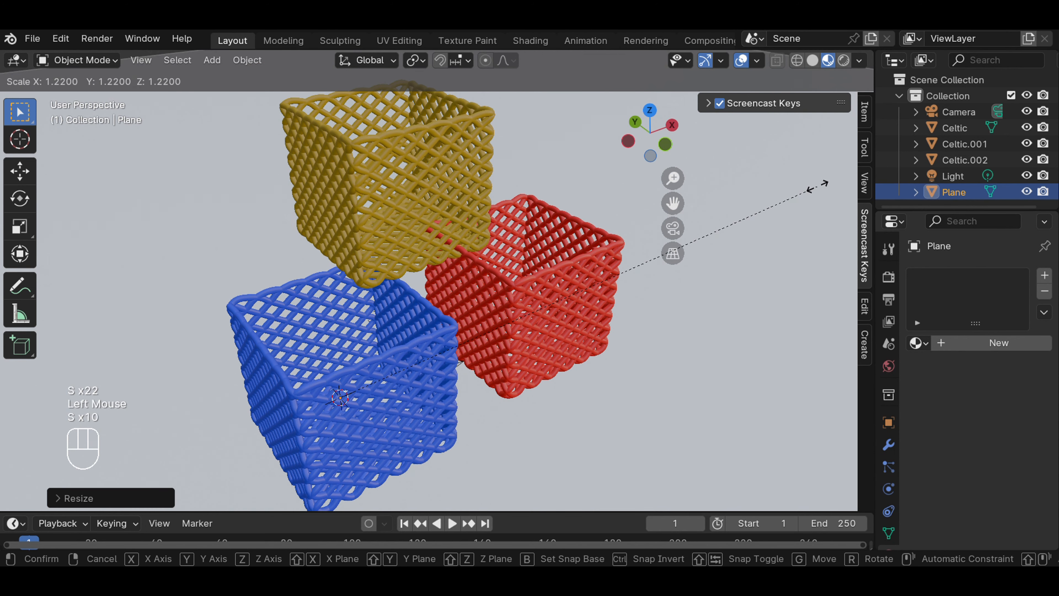
left_click(818, 184)
key("s")
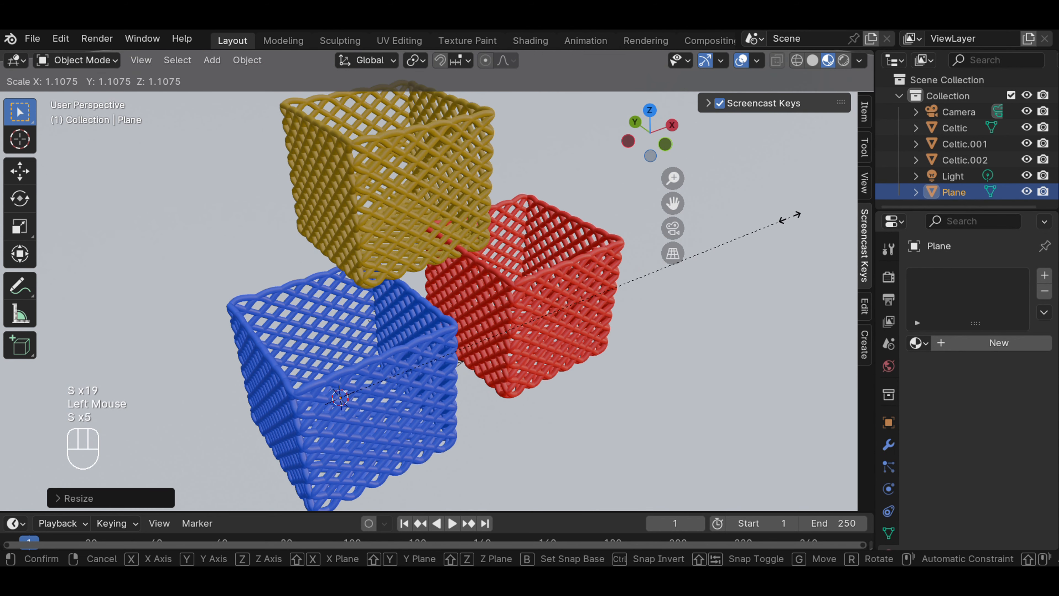
left_click(787, 218)
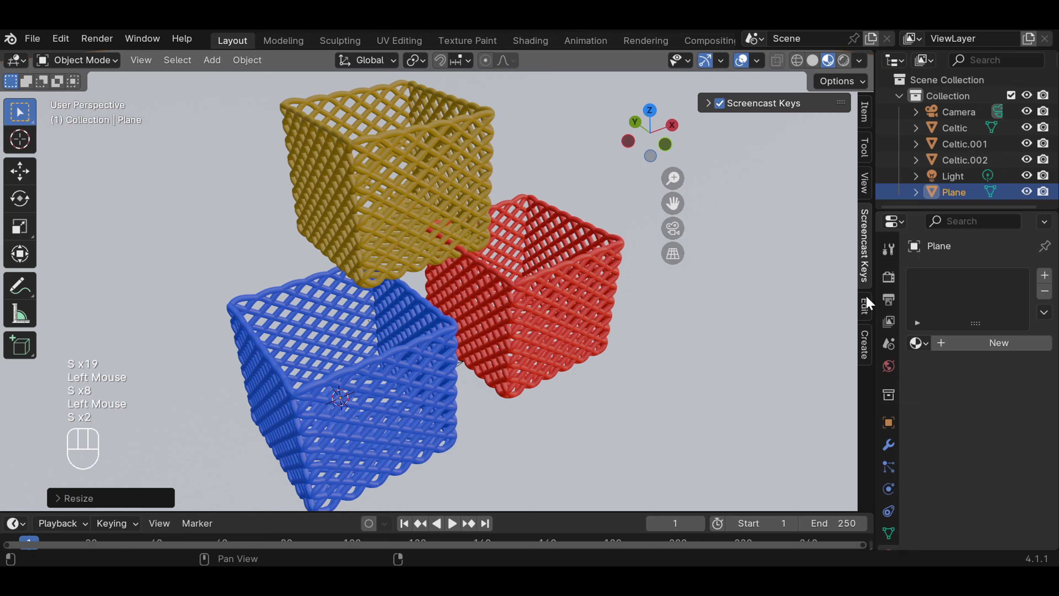
- Give the floor plane a new material with a light blue base colour
left_click(976, 340)
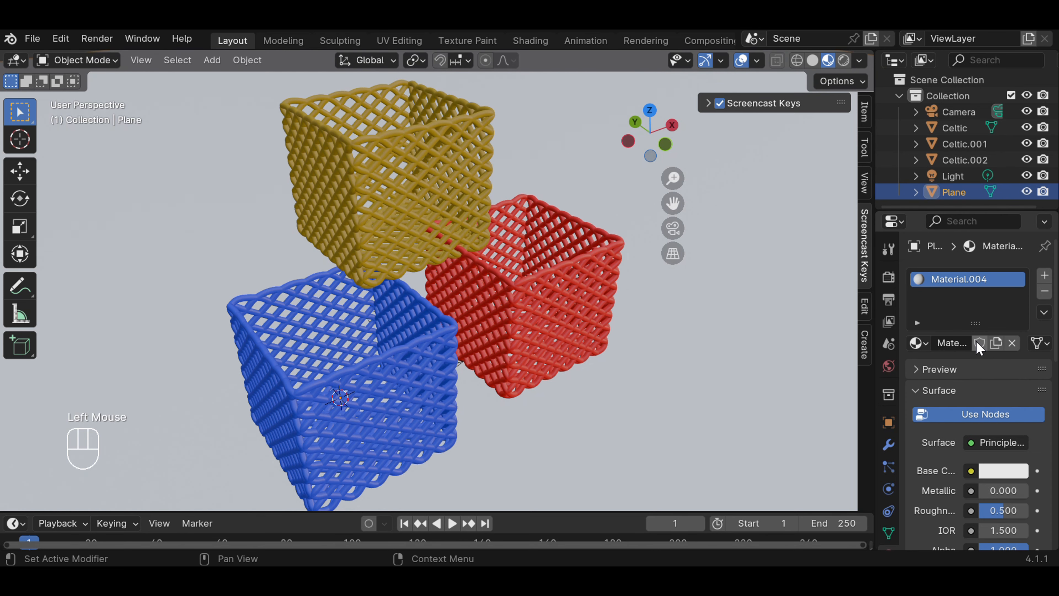
left_click(1004, 474)
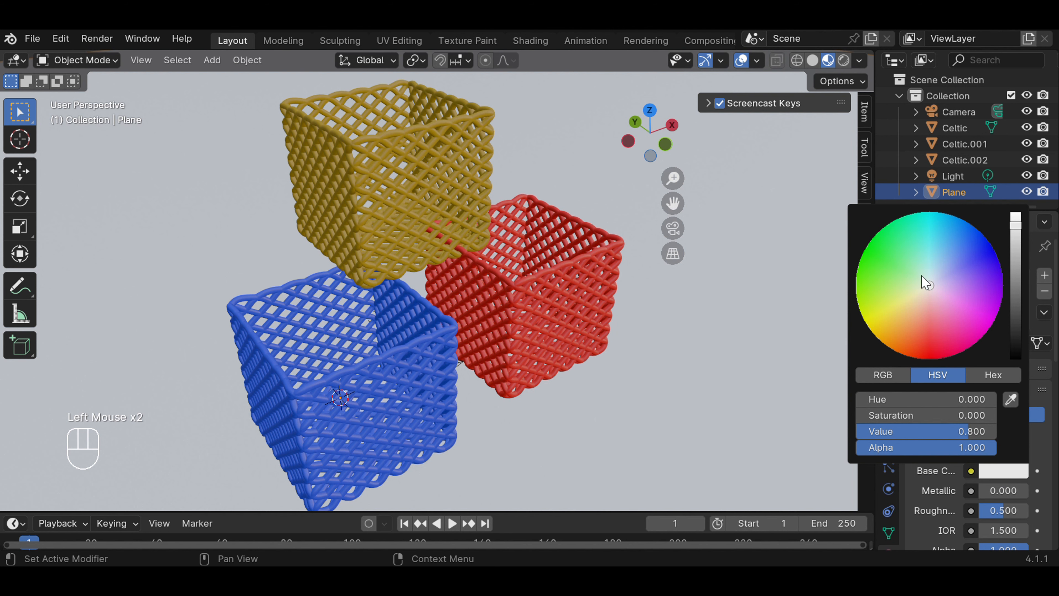
left_click(936, 254)
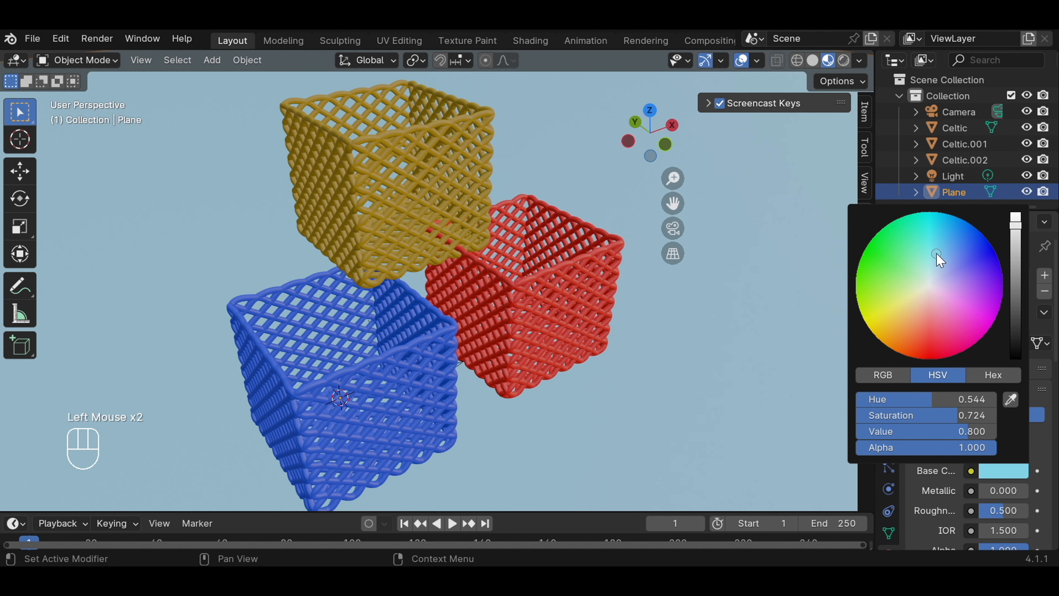
left_click(943, 261)
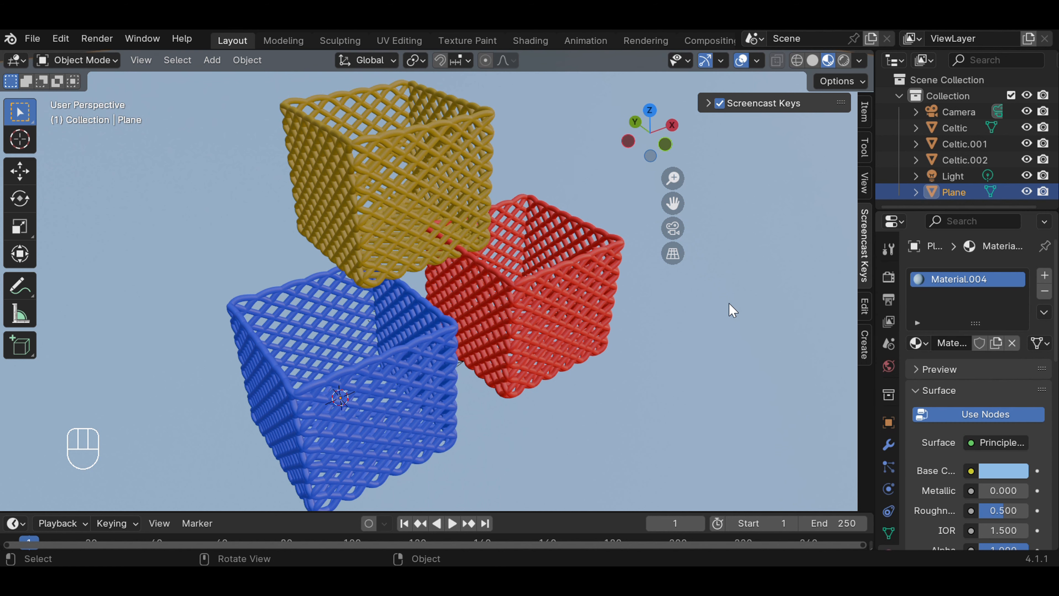
left_click(729, 303)
middle_click_drag(641, 318, 619, 321)
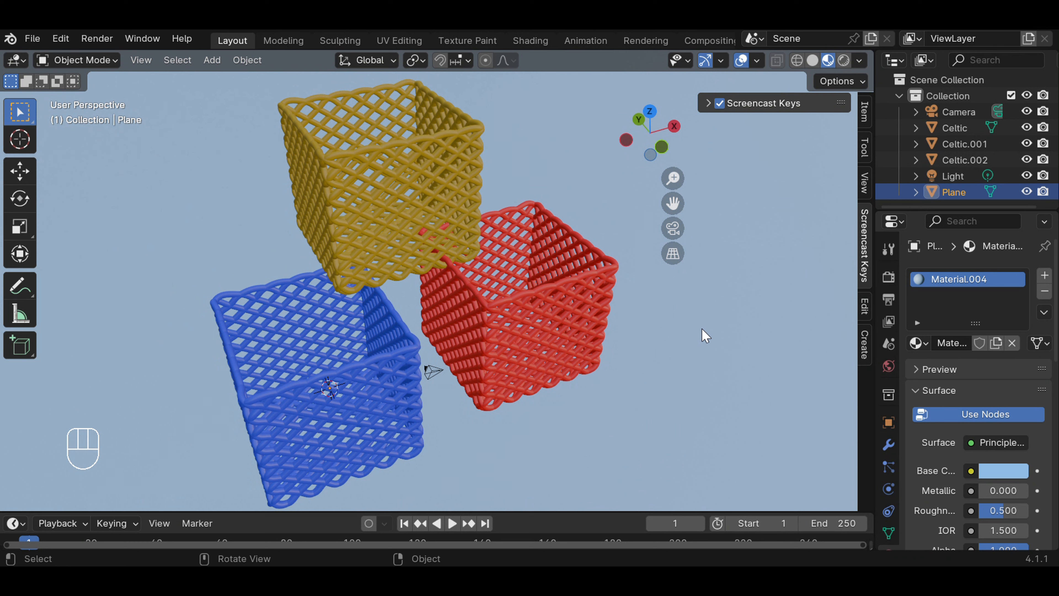